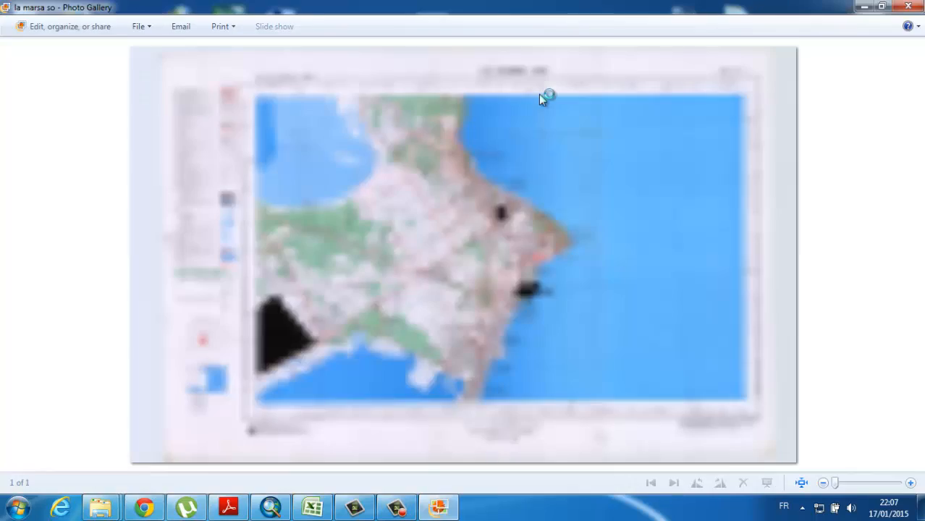
Examine the scanned La Marsa map's grade coordinate labels along the meridian and parallel lines at the map frame
scroll(333, 422, "up", 4)
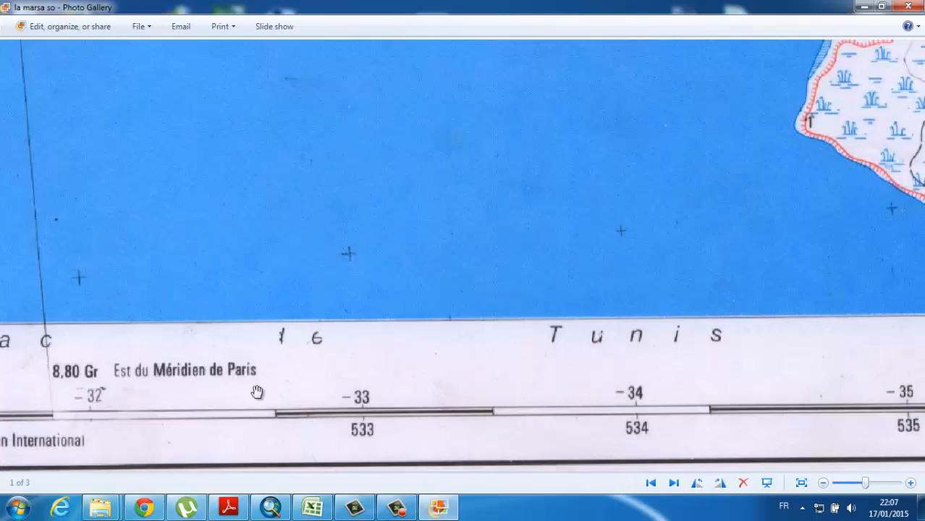
left_click_drag(257, 392, 439, 372)
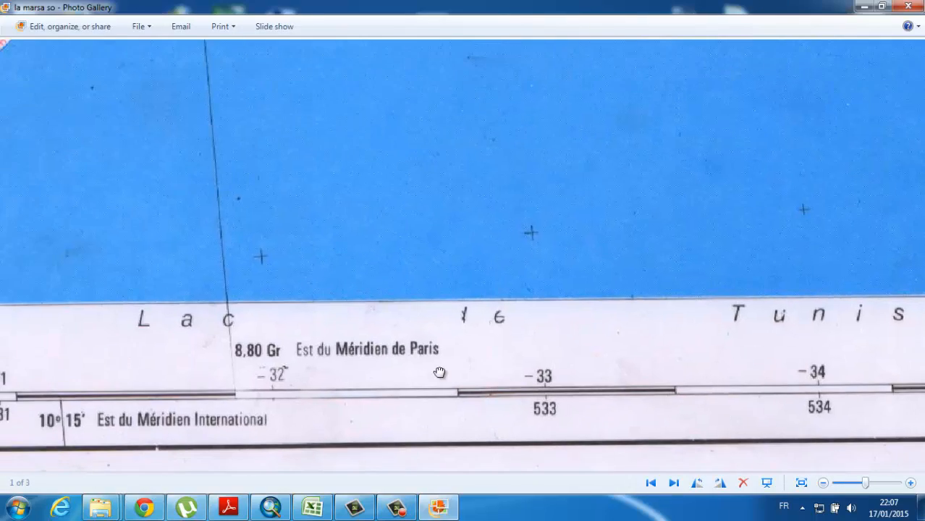
scroll(327, 371, "up", 3)
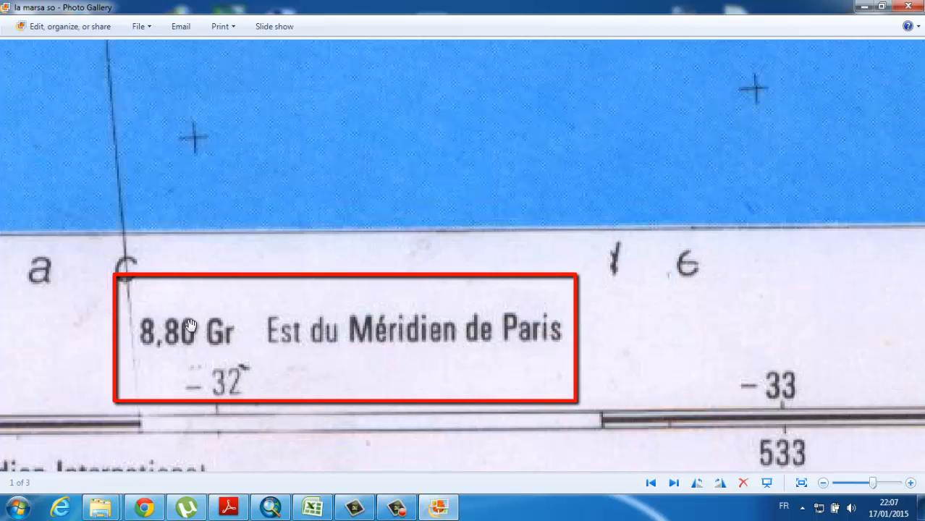
scroll(569, 343, "down", 5)
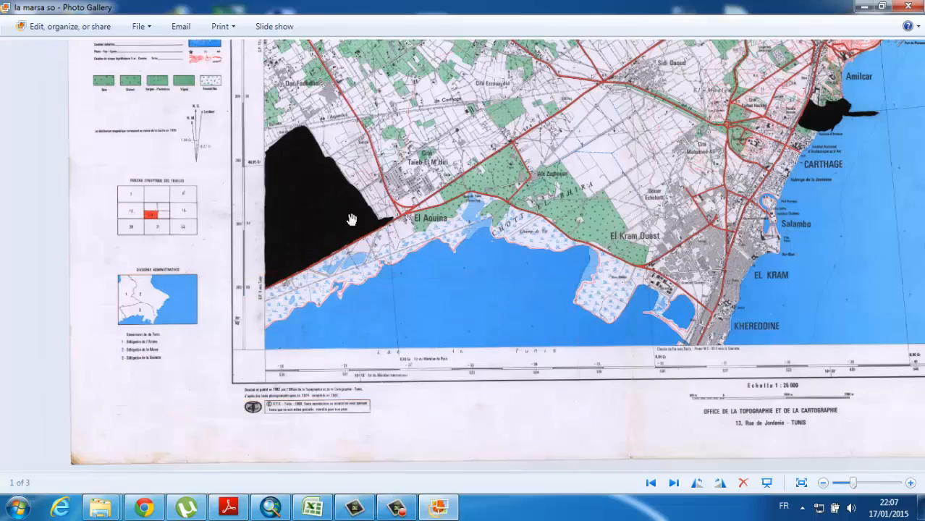
left_click_drag(278, 94, 343, 222)
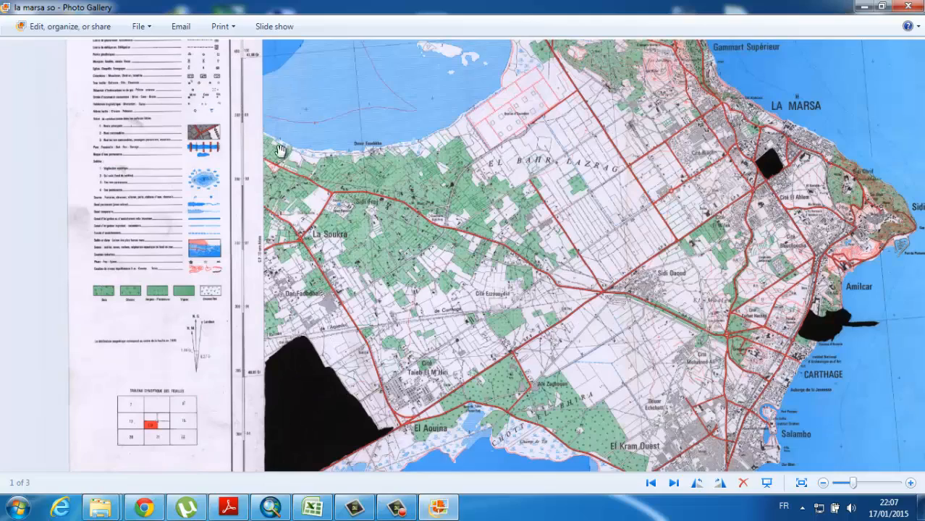
left_click_drag(316, 121, 356, 220)
scroll(261, 220, "up", 3)
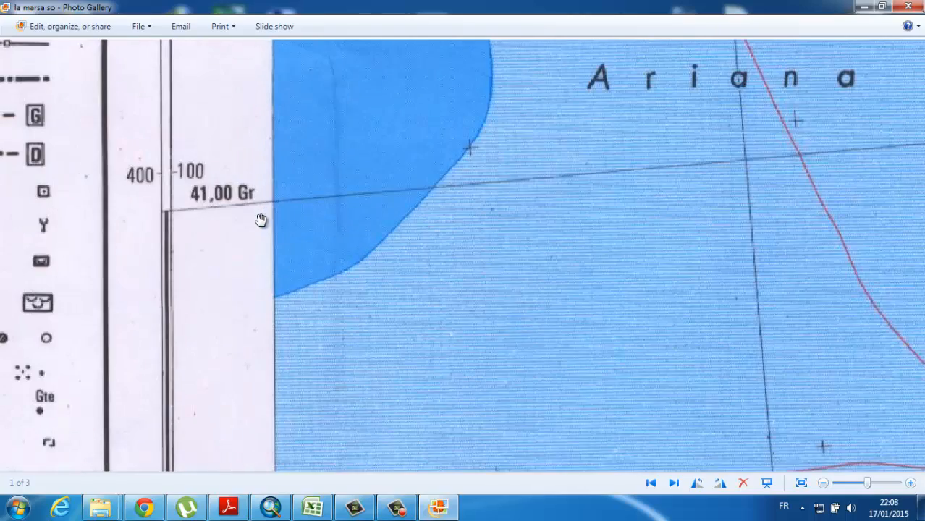
scroll(261, 220, "down", 3)
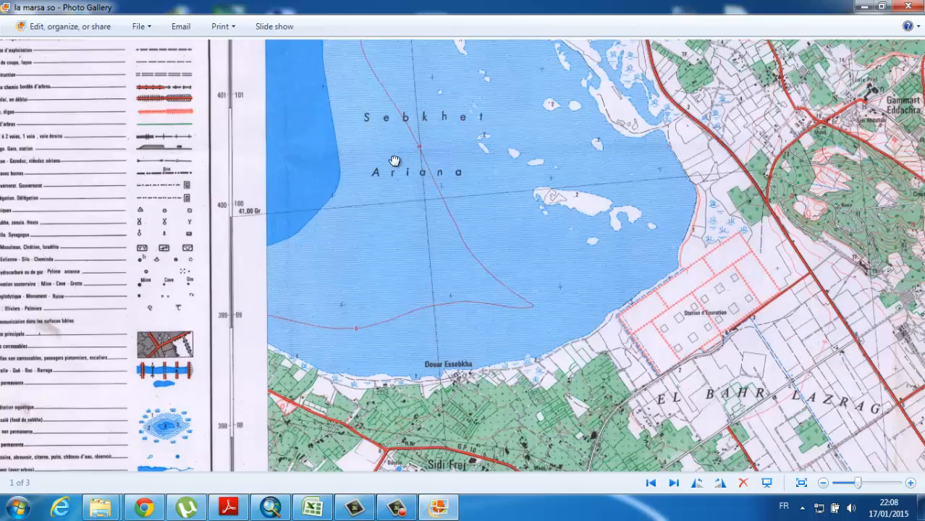
left_click_drag(395, 161, 329, 294)
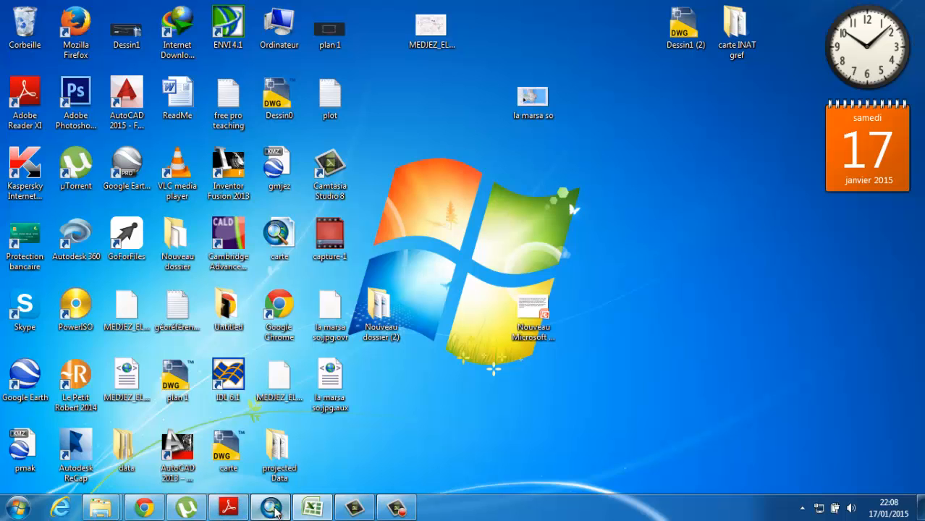
Switch to ArcMap and make sure Auto Adjust is turned off for georeferencing la marsa so.jpg
left_click(272, 509)
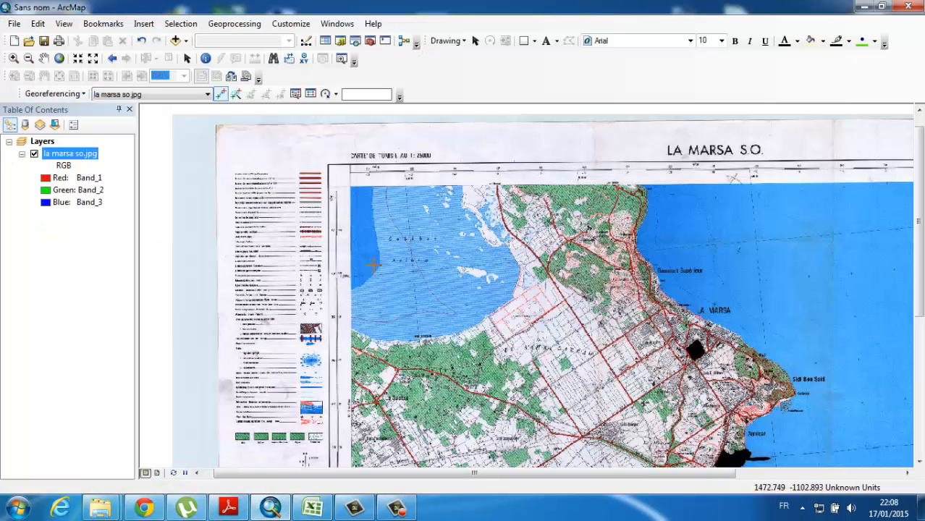
left_click(81, 96)
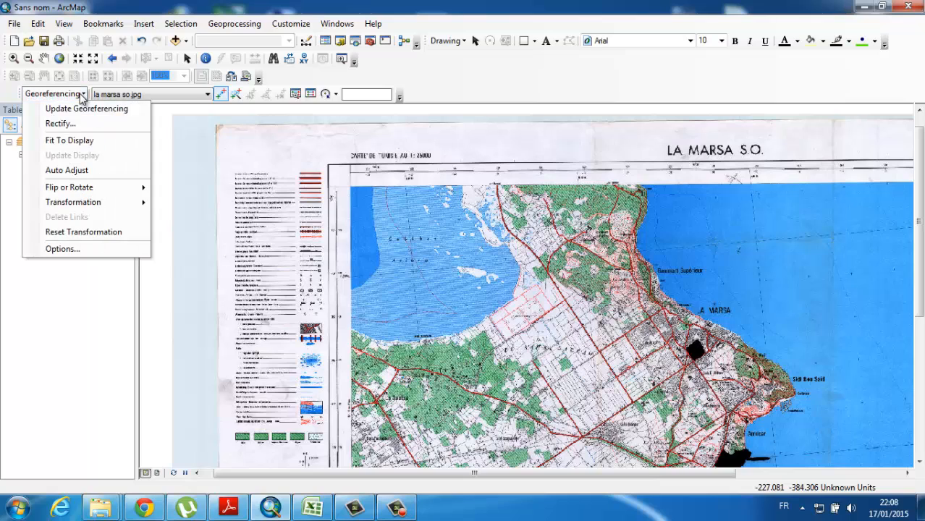
left_click(49, 172)
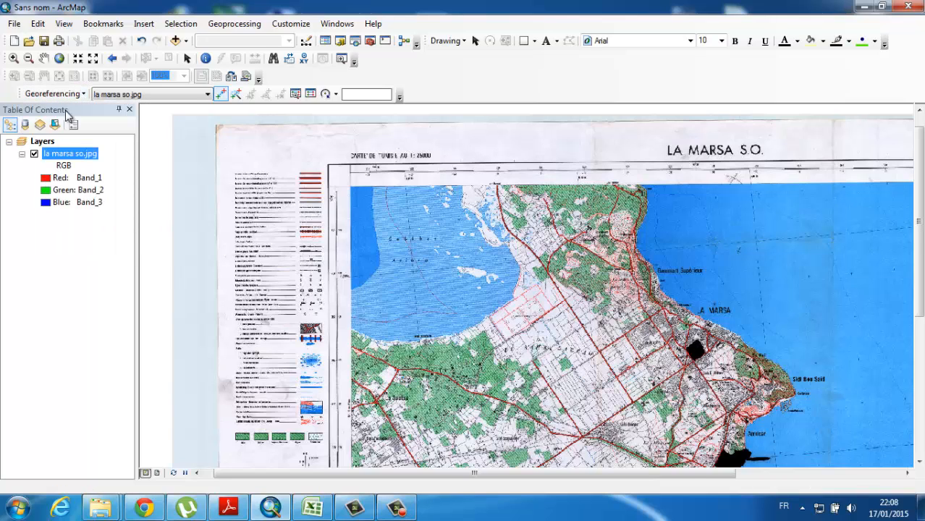
left_click(75, 94)
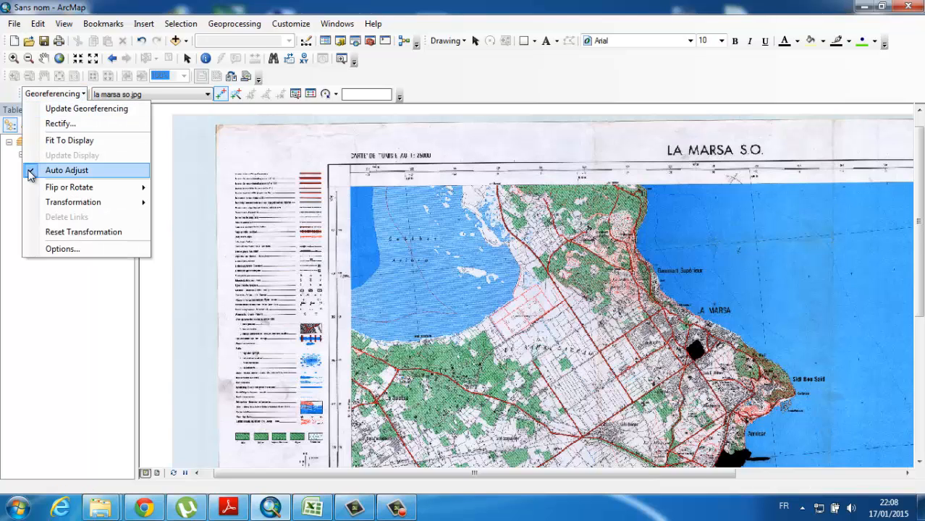
left_click(30, 173)
left_click(45, 95)
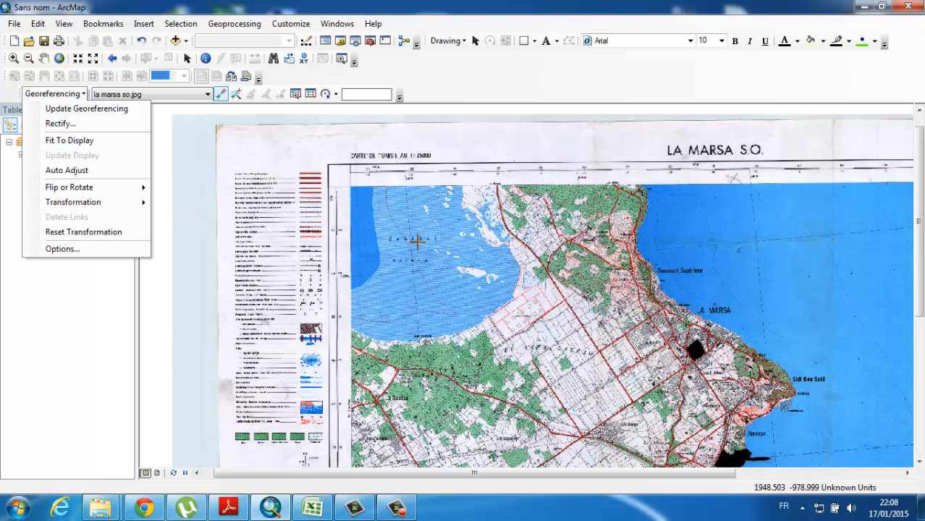
left_click(235, 100)
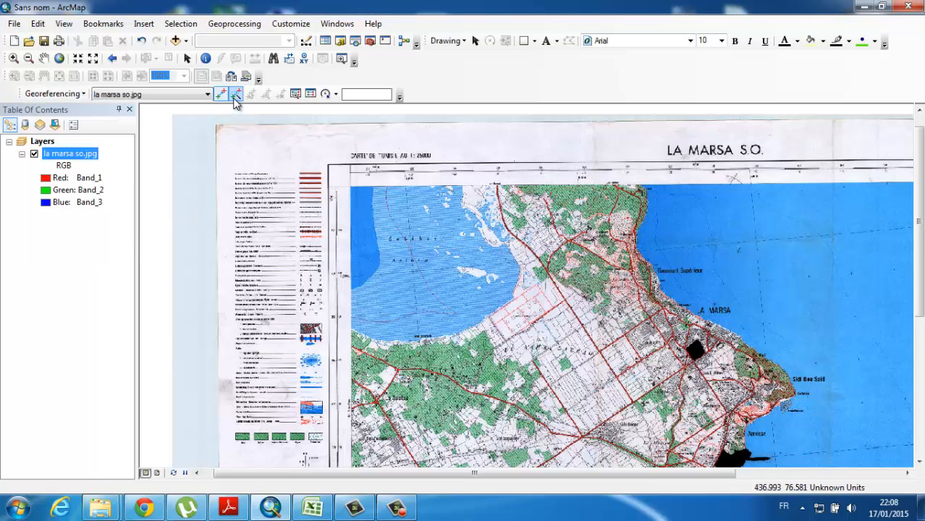
Activate the Add Control Points tool and locate the intersection of the 8,80 Gr meridian and the 41,00 Gr parallel
left_click(186, 61)
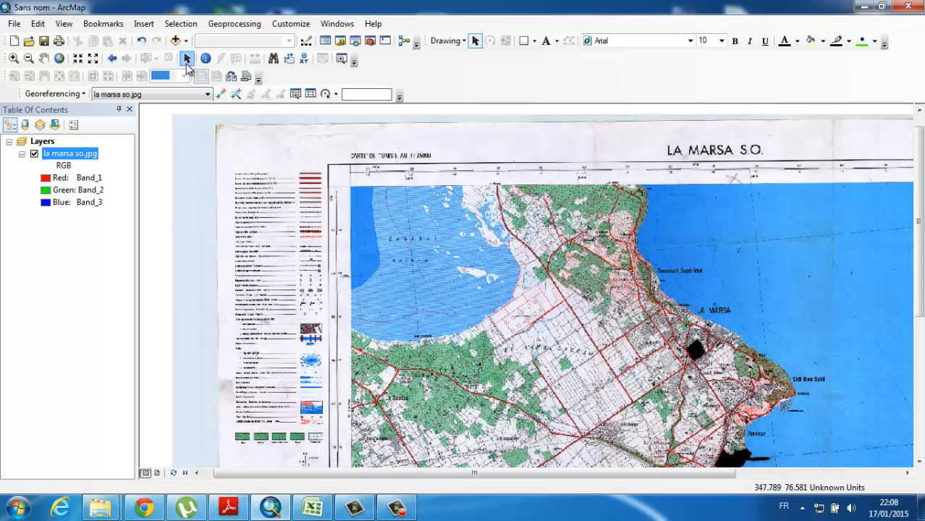
left_click(220, 94)
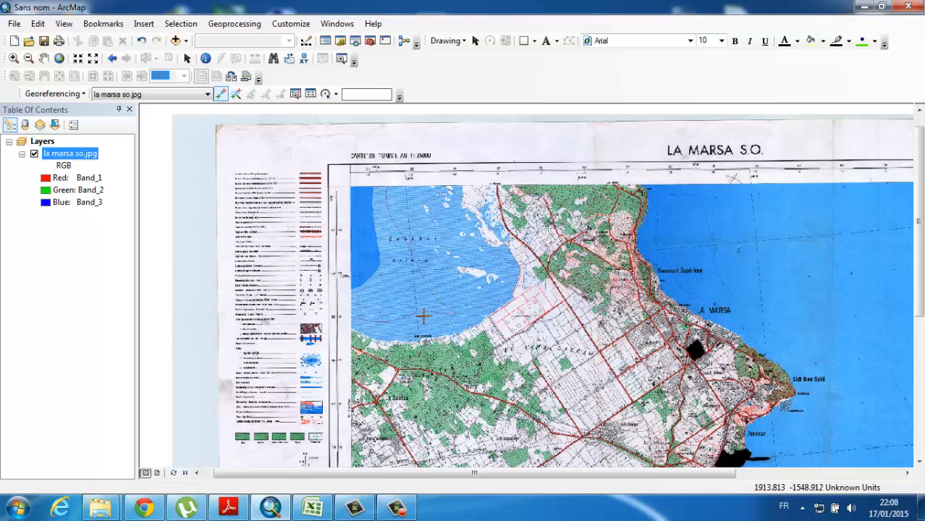
scroll(409, 285, "up", 2)
scroll(409, 285, "down", 8)
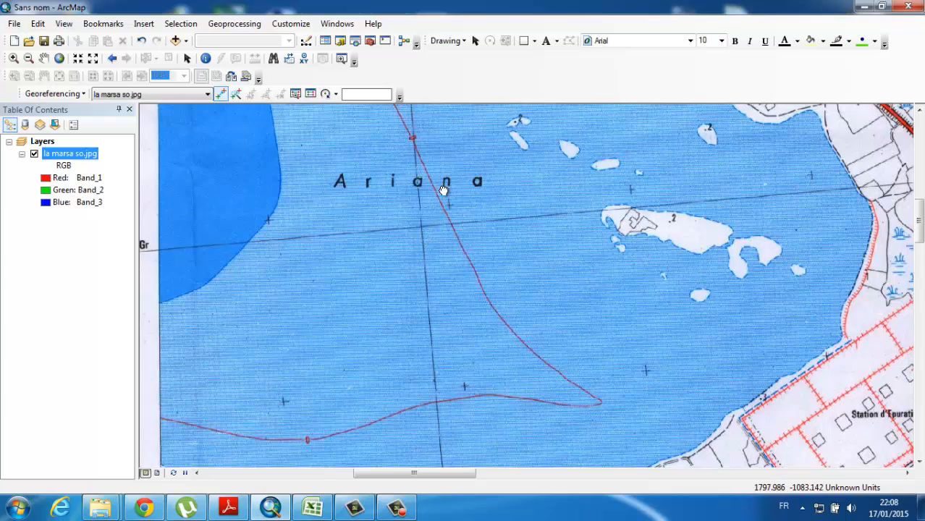
left_click_drag(444, 190, 474, 345)
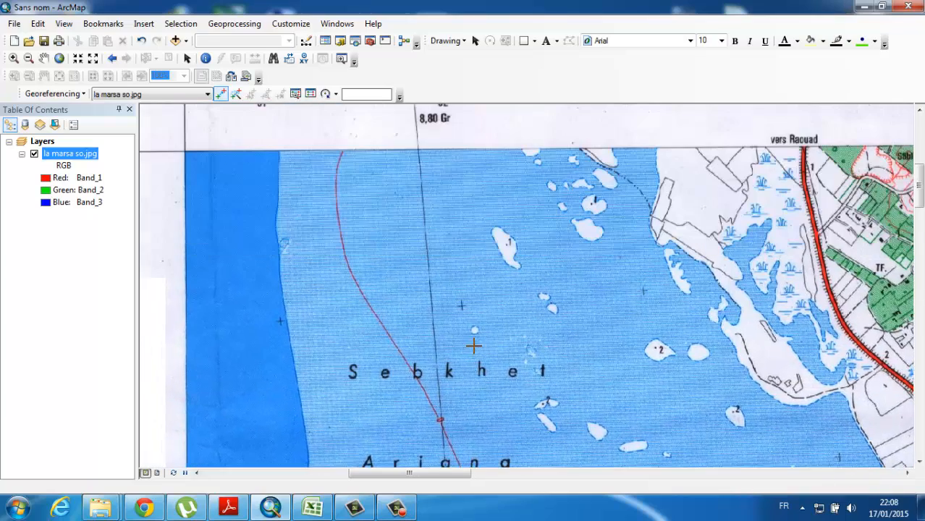
left_click_drag(458, 223, 469, 256)
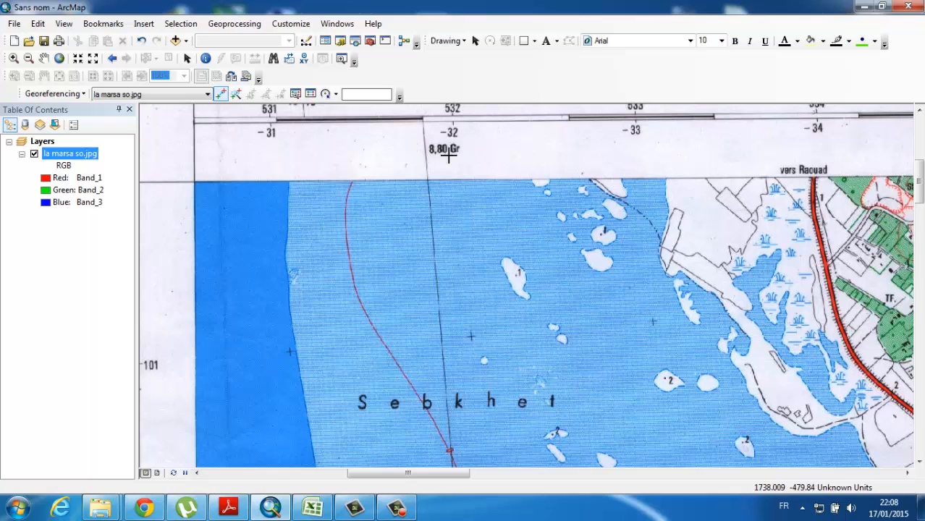
left_click_drag(485, 398, 518, 228)
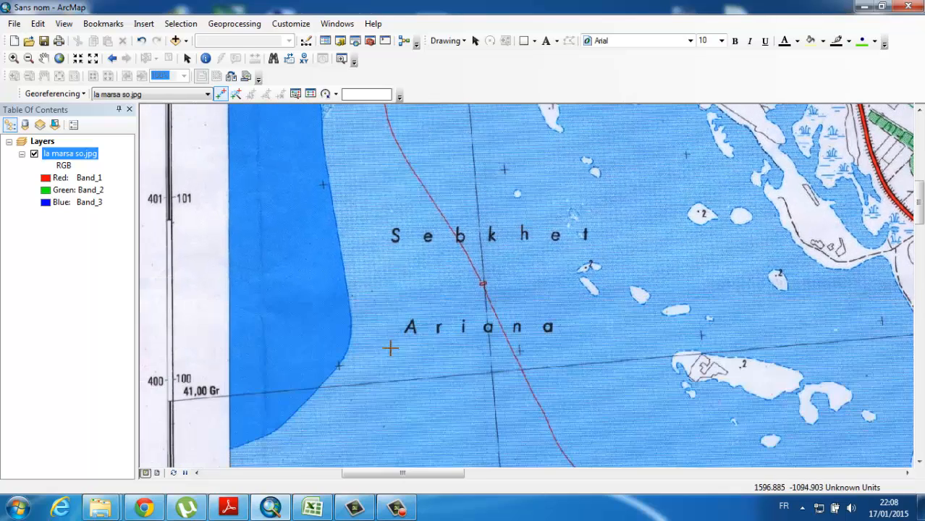
left_click_drag(390, 346, 413, 293)
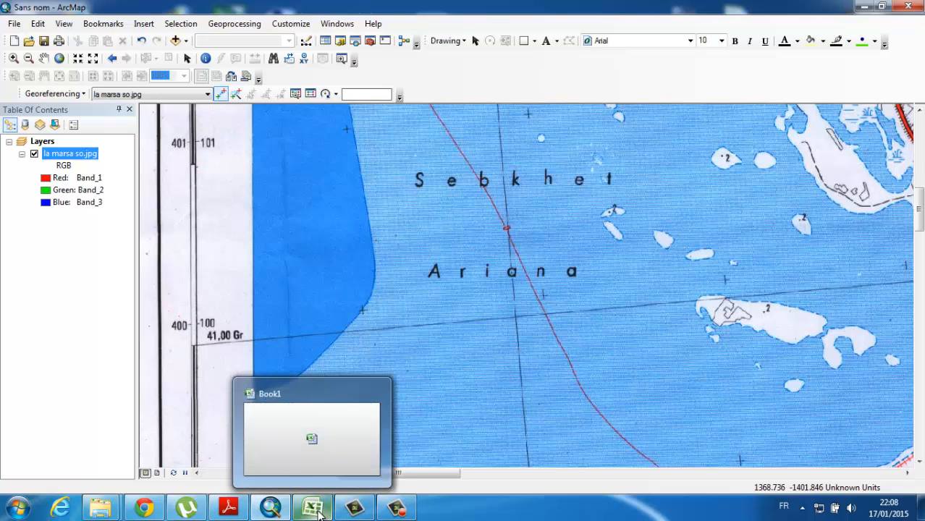
Switch to the Excel workbook Book1 and review the Greenwich-Paris angle and the converted longitudes of pt1, pt2 and pt3
left_click(319, 513)
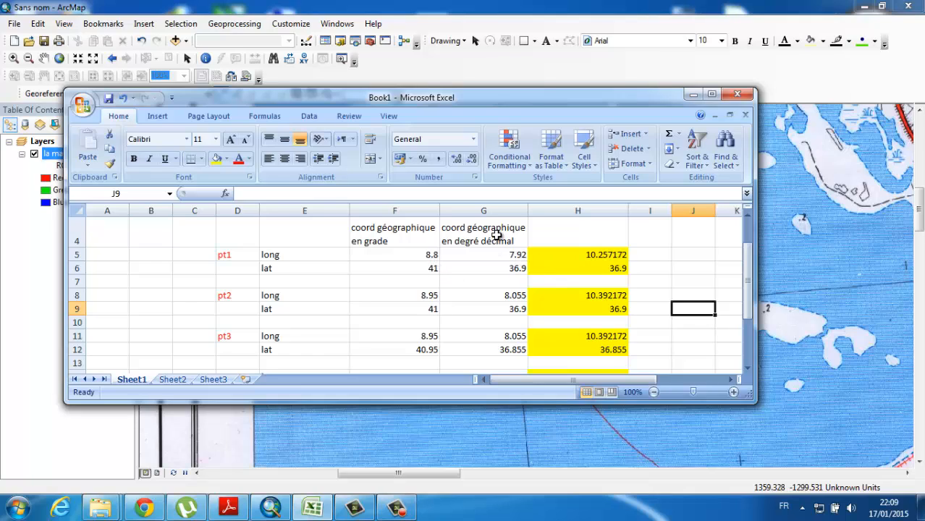
left_click(711, 94)
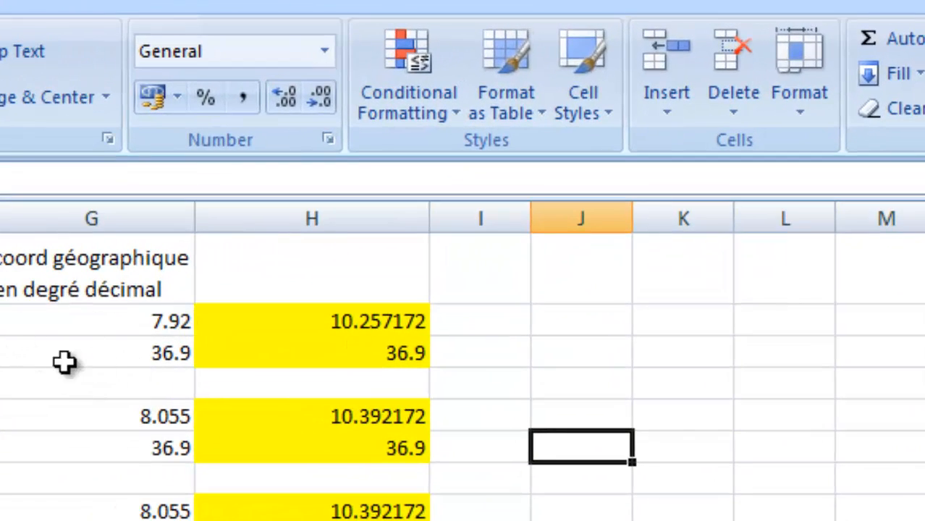
scroll(236, 370, "up", 1)
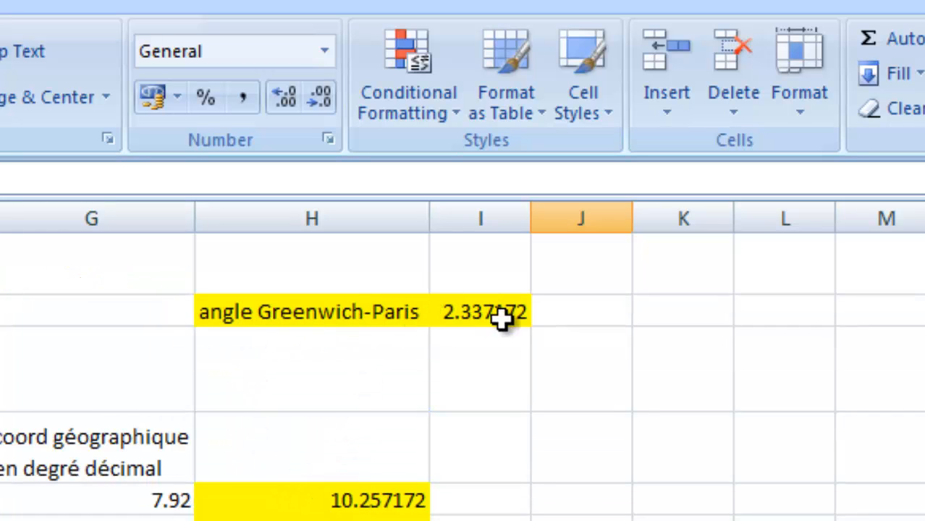
left_click(474, 312)
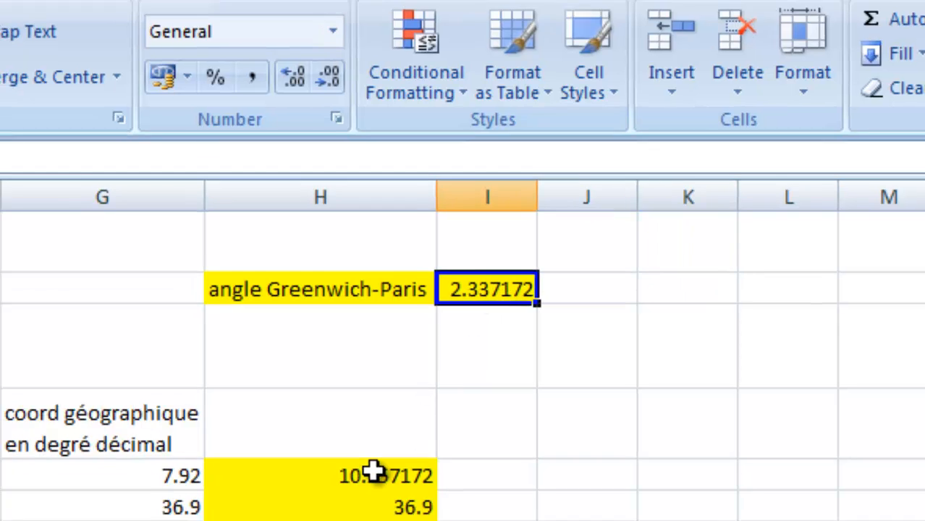
left_click(374, 471)
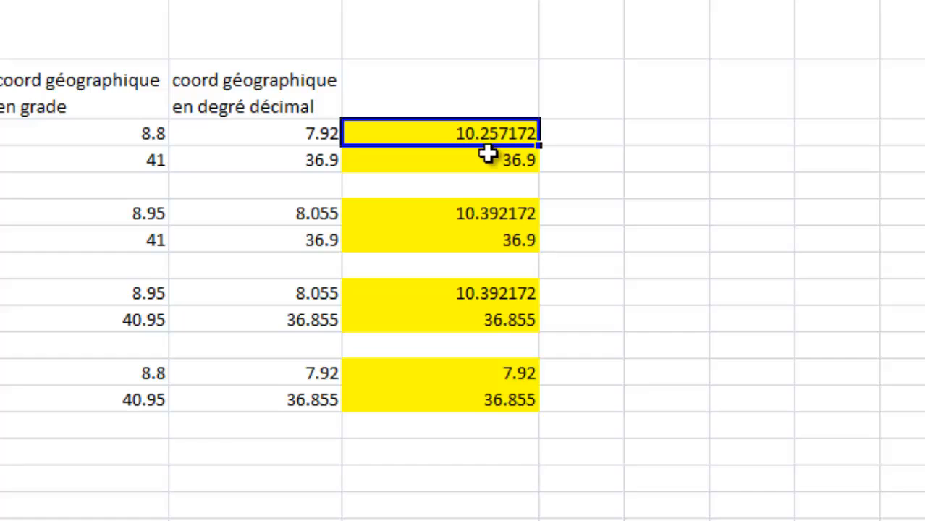
left_click(476, 215)
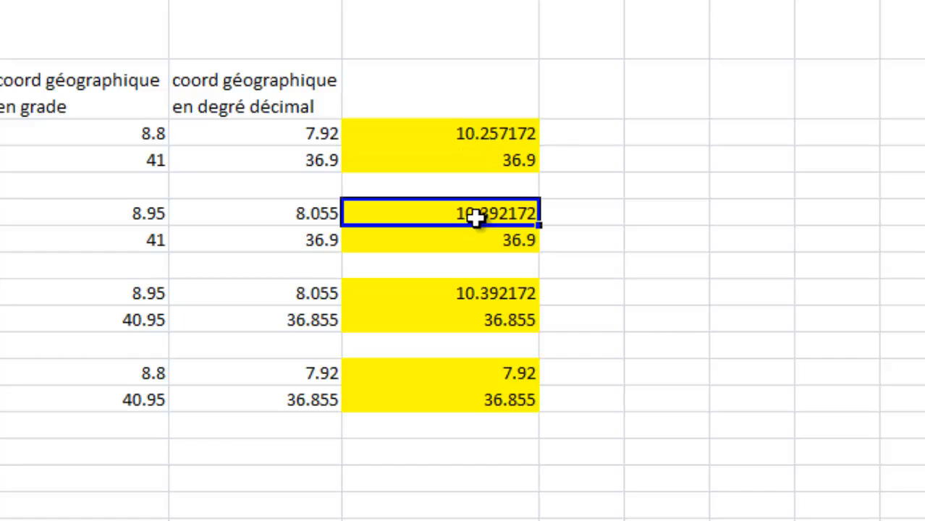
left_click(472, 300)
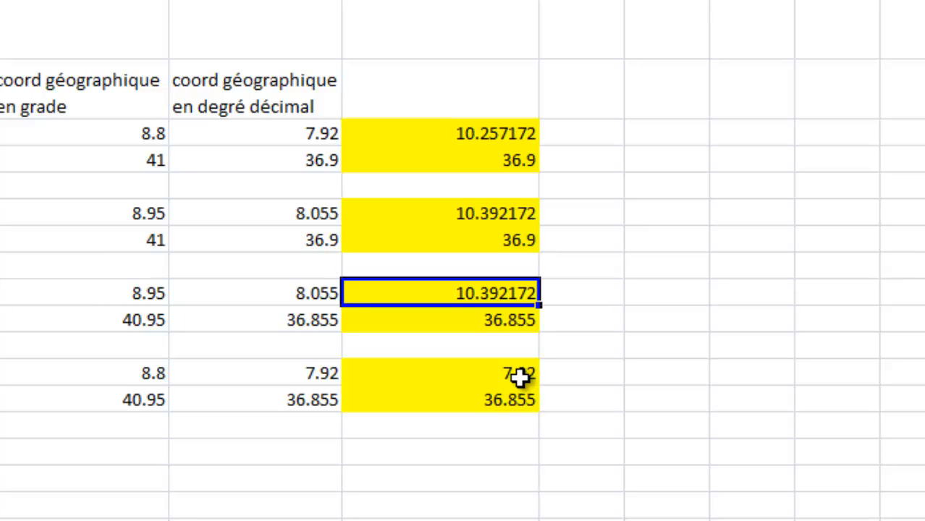
Calculate pt4's Greenwich longitude in H14 with the formula =G14+I2
left_click(518, 375)
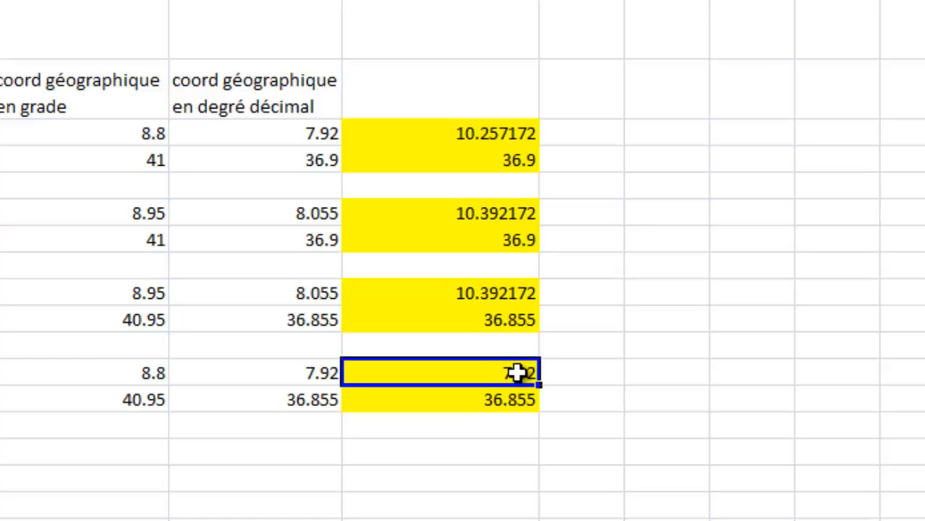
type("=")
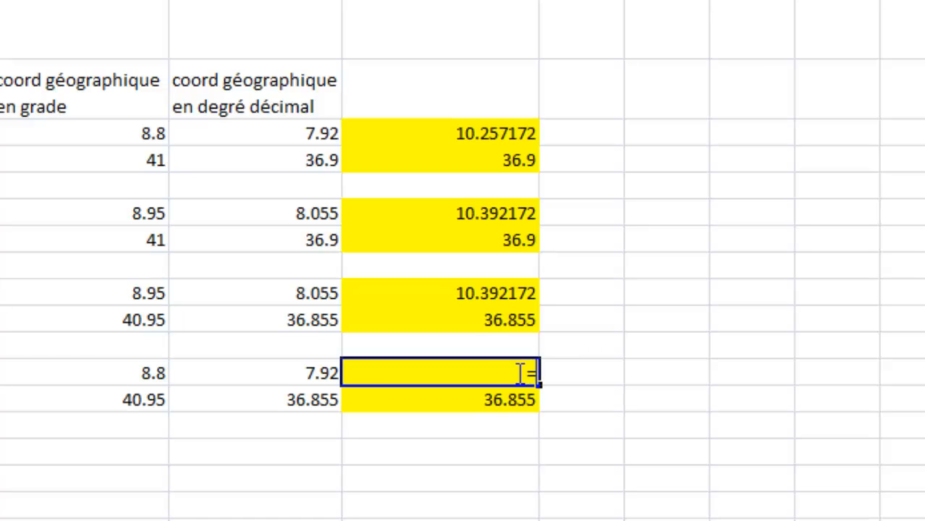
left_click(321, 373)
type("+")
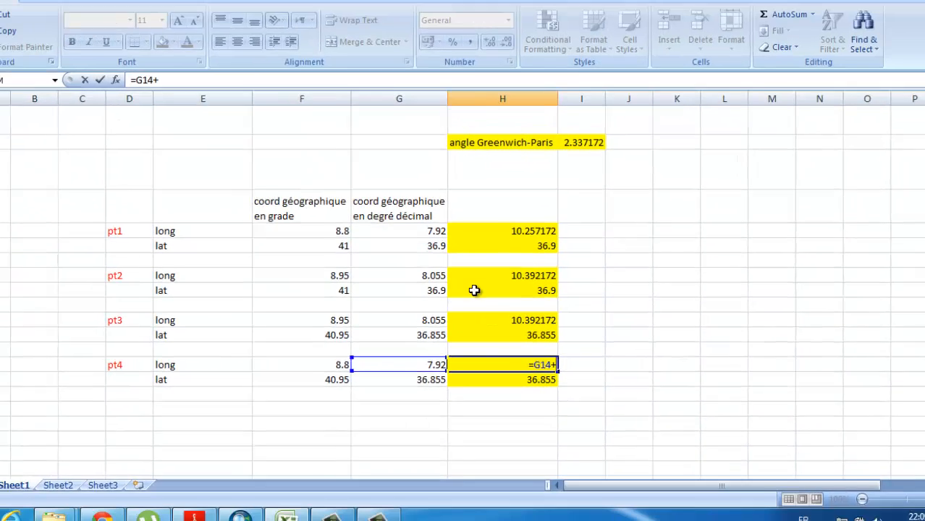
left_click(576, 163)
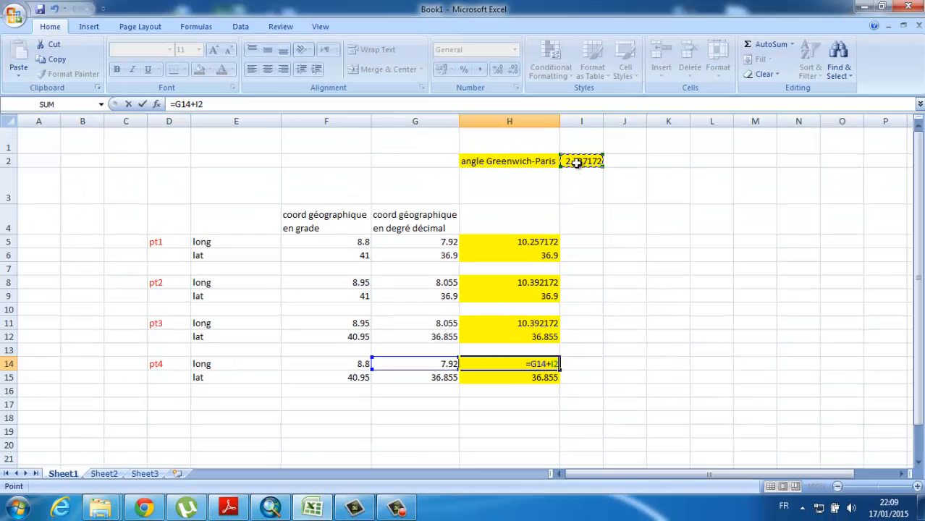
key("Return")
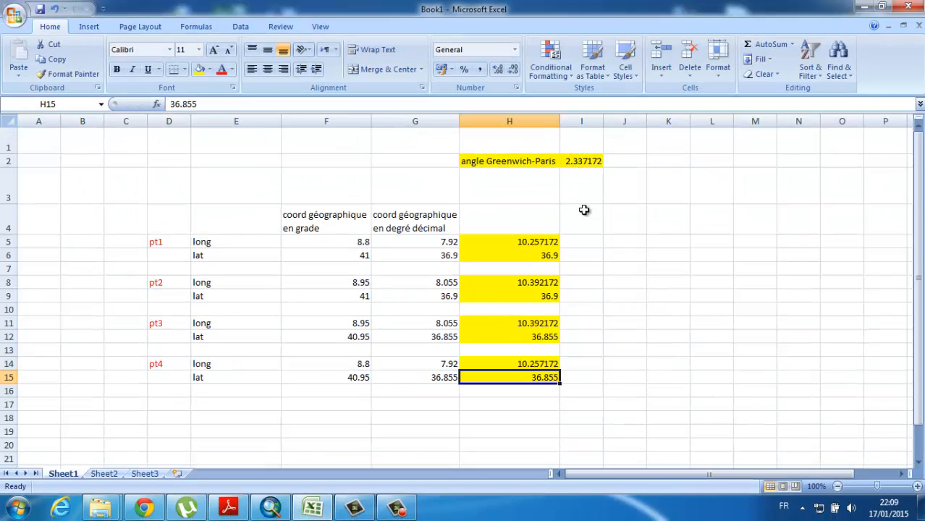
left_click(544, 364)
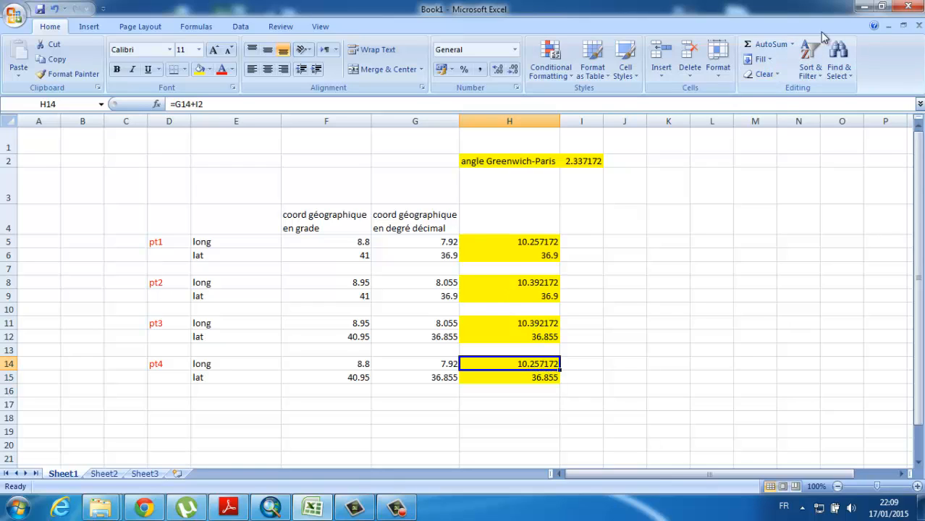
Shrink the Excel workbook from full screen and move it down to uncover the grid intersection on the ArcMap map
left_click(881, 7)
left_click_drag(588, 98, 468, 426)
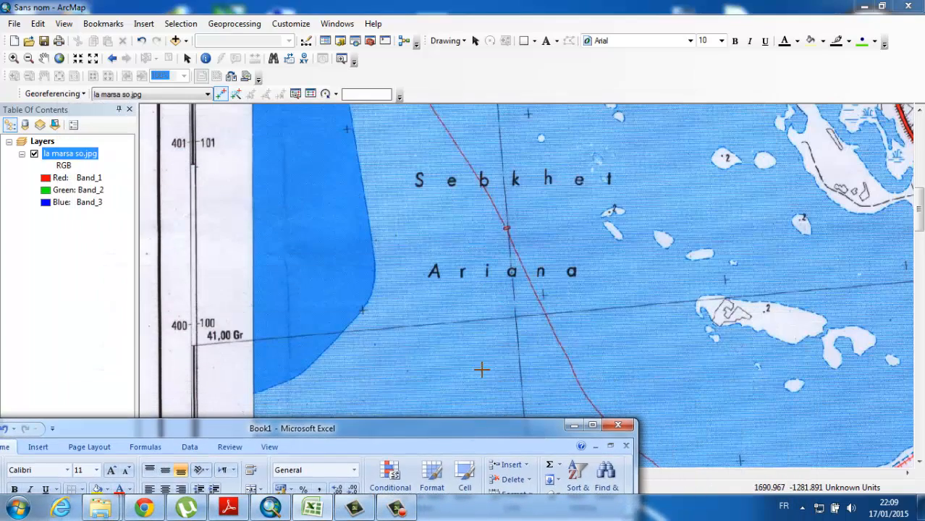
Place the first control point where the 8,80 Gr meridian crosses the 41,00 Gr parallel and open its X and Y coordinate entry
left_click(514, 314)
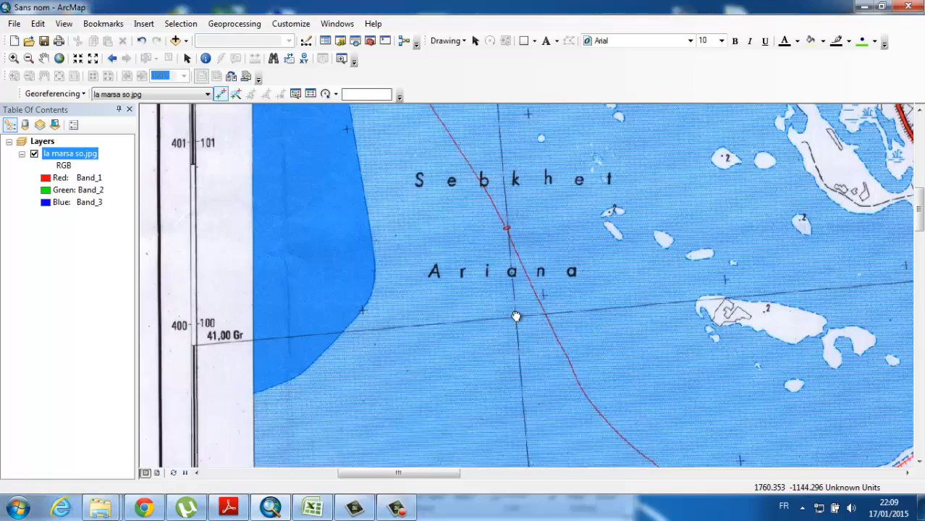
scroll(516, 300, "down", 1)
scroll(525, 277, "up", 2)
scroll(524, 278, "up", 1)
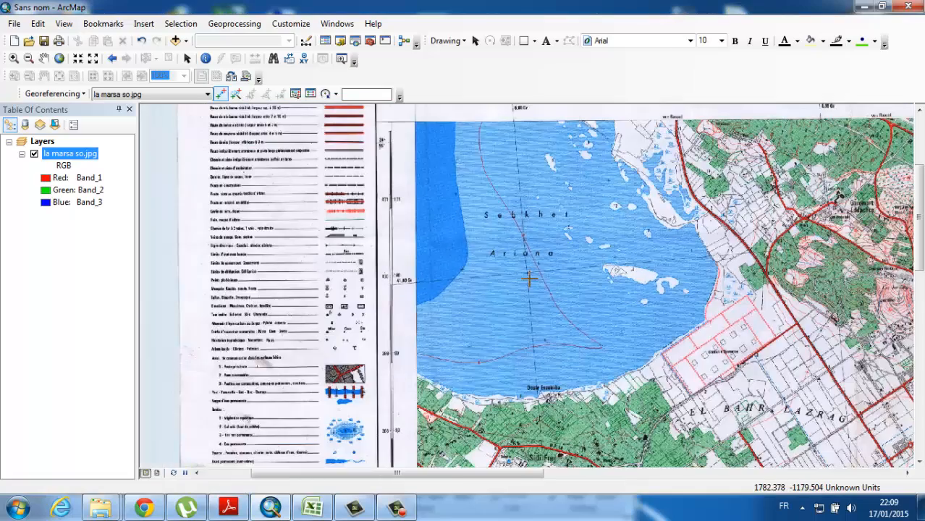
scroll(524, 278, "down", 4)
scroll(522, 256, "down", 2)
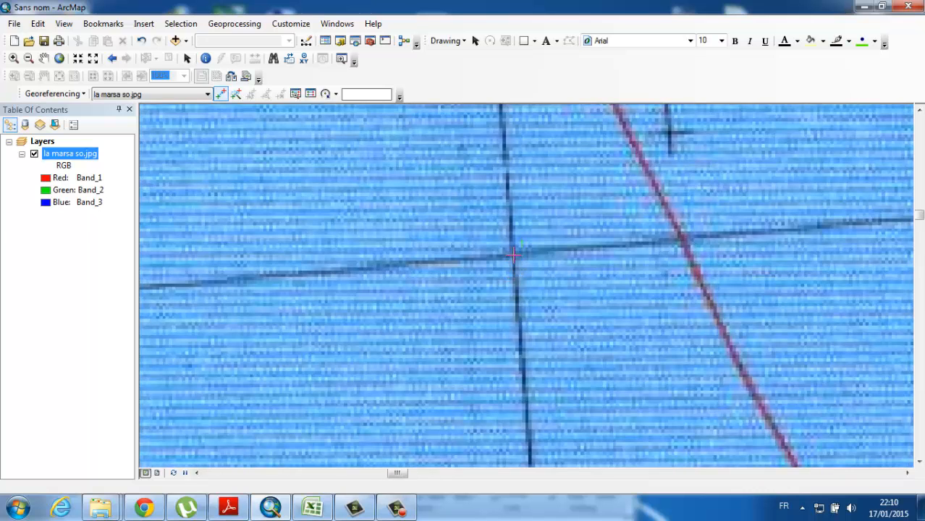
right_click(513, 254)
left_click(553, 262)
Switch to the Excel workbook Book1 and move its window up so the coordinate table is readable
left_click(312, 505)
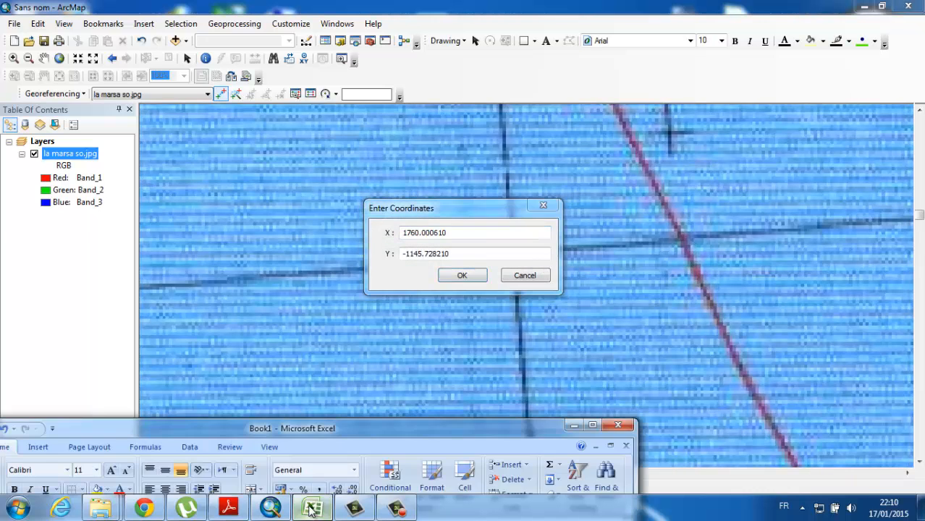
left_click_drag(306, 433, 586, 140)
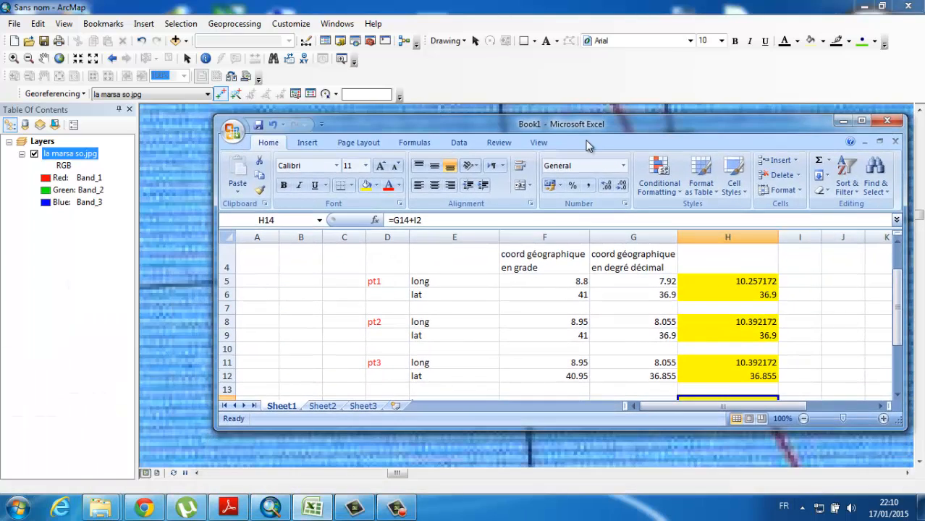
right_click(578, 283)
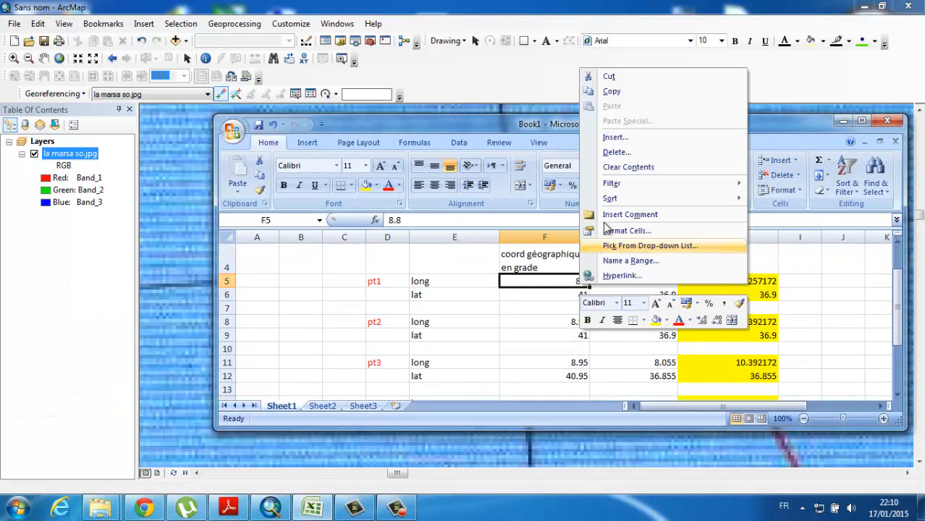
left_click(612, 92)
left_click(838, 121)
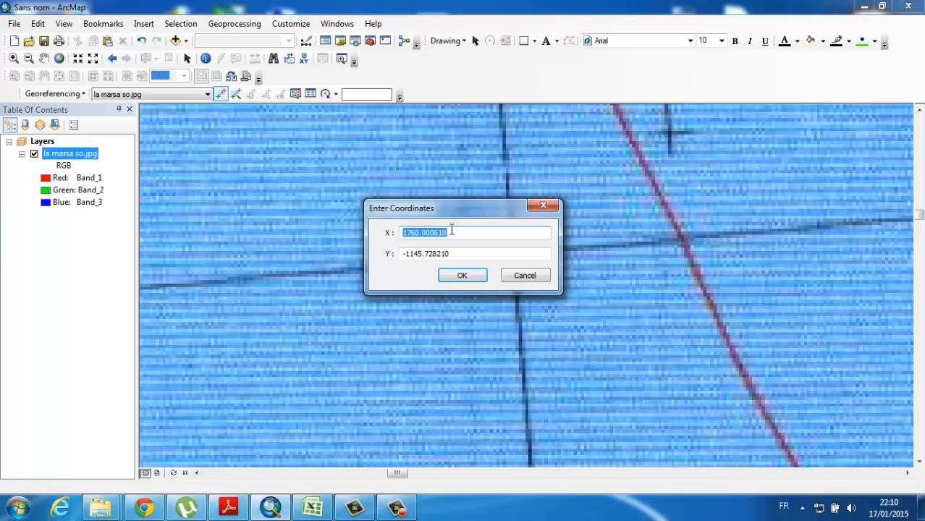
right_click(434, 237)
left_click(472, 293)
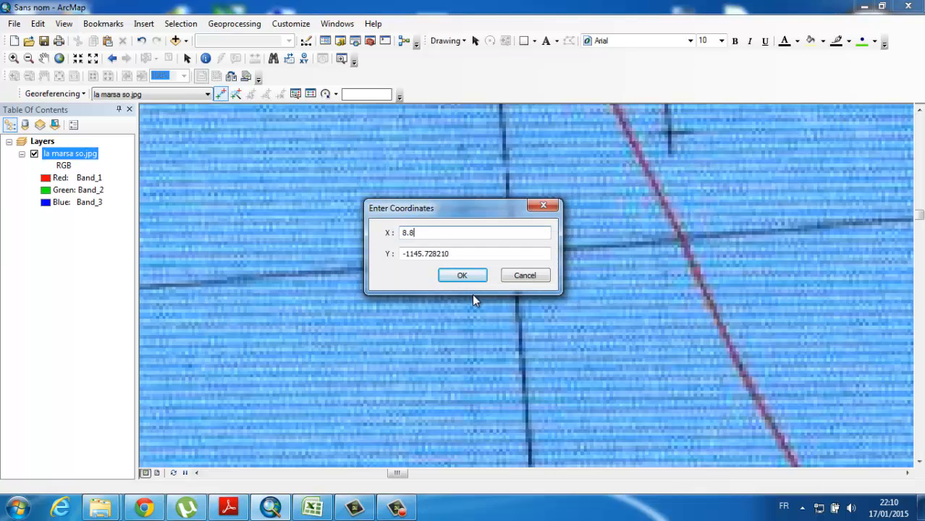
key("Tab")
left_click(312, 507)
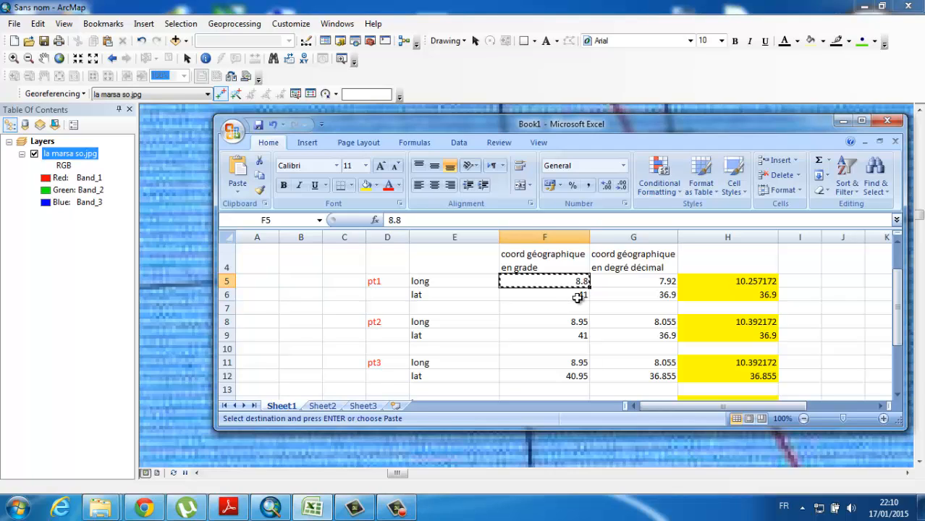
key("Escape")
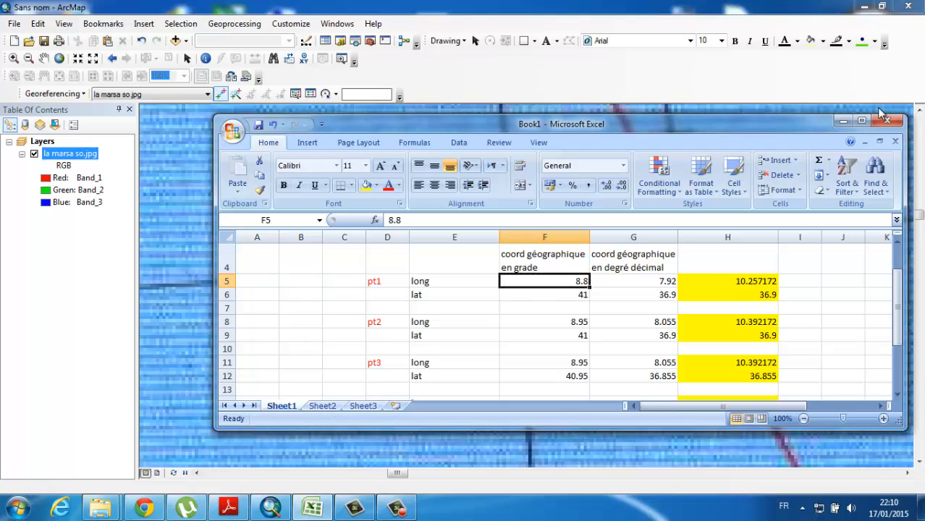
left_click(842, 124)
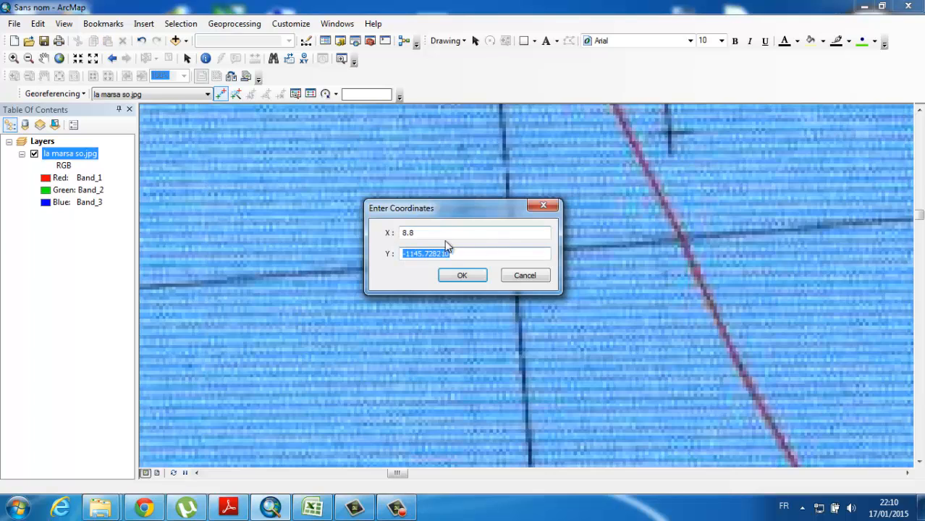
left_click(431, 232)
Copy pt1's Greenwich longitude 10.257172 from cell H5 in Excel into the control point's X coordinate in ArcMap
left_click(313, 508)
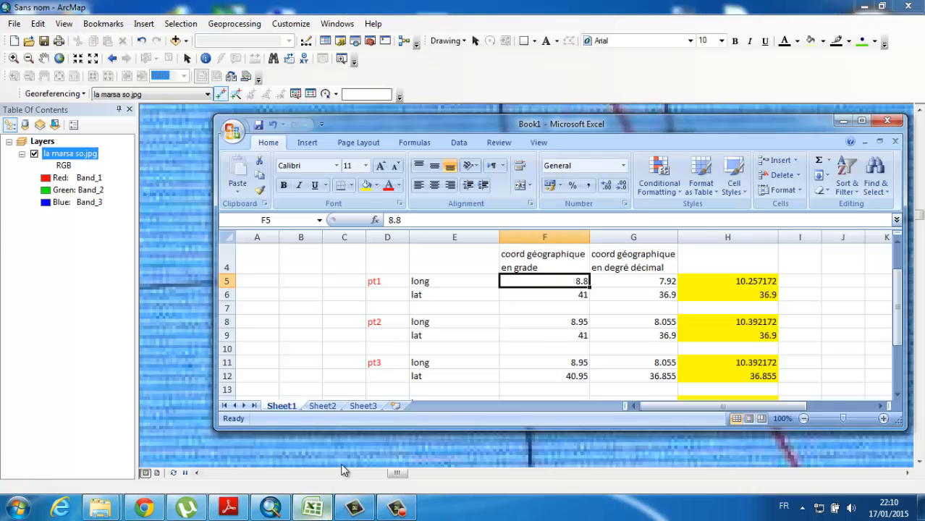
left_click(728, 280)
right_click(728, 280)
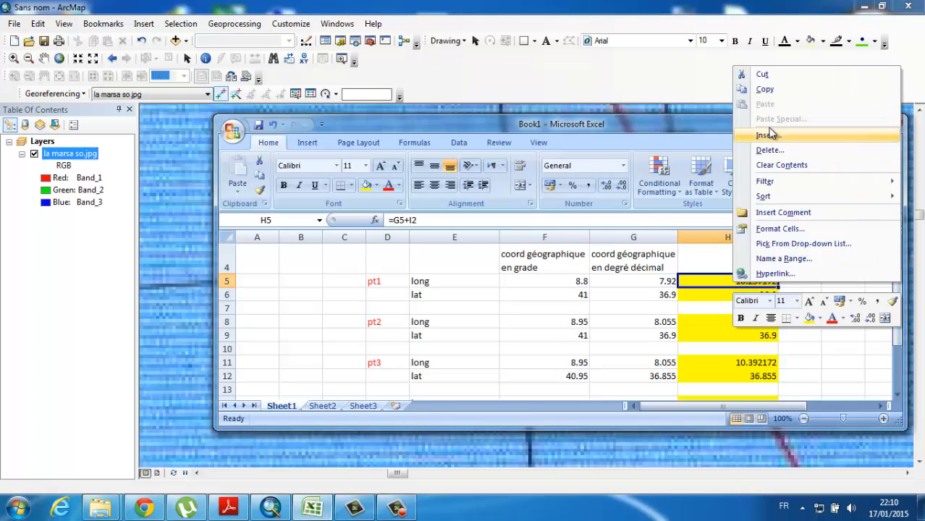
left_click(761, 90)
left_click(842, 121)
right_click(431, 233)
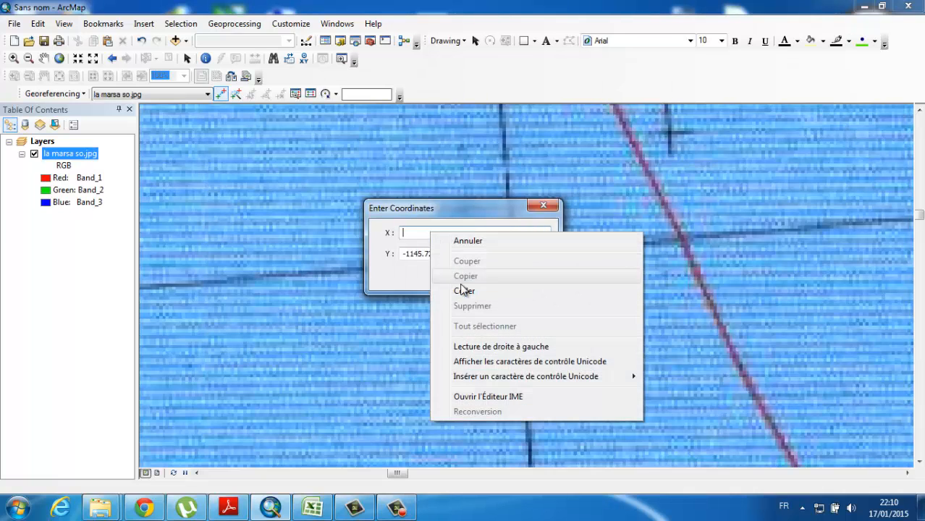
left_click(462, 289)
Replace the Y coordinate with pt1's latitude 36.9 copied from cell H6 in Excel and accept the control point
left_click_drag(461, 253, 404, 258)
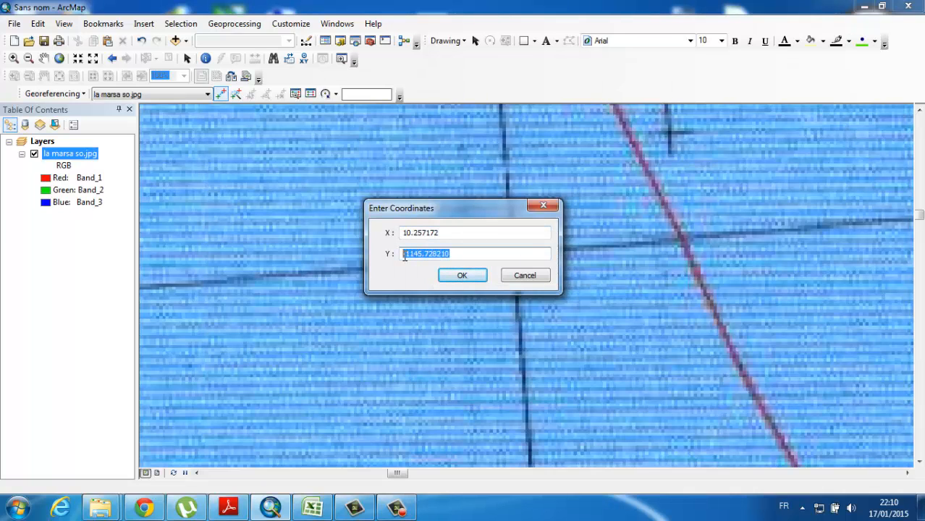
key("Delete")
left_click(312, 508)
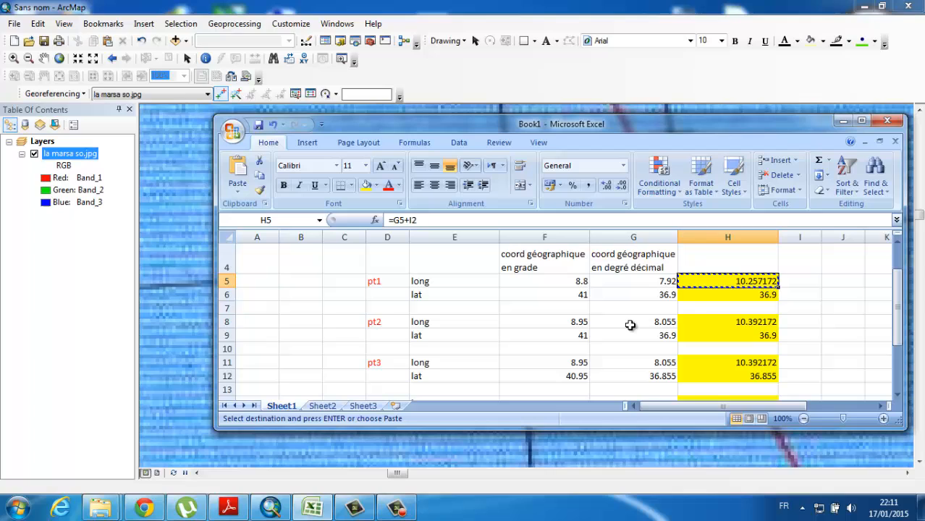
left_click(723, 293)
right_click(724, 293)
left_click(742, 102)
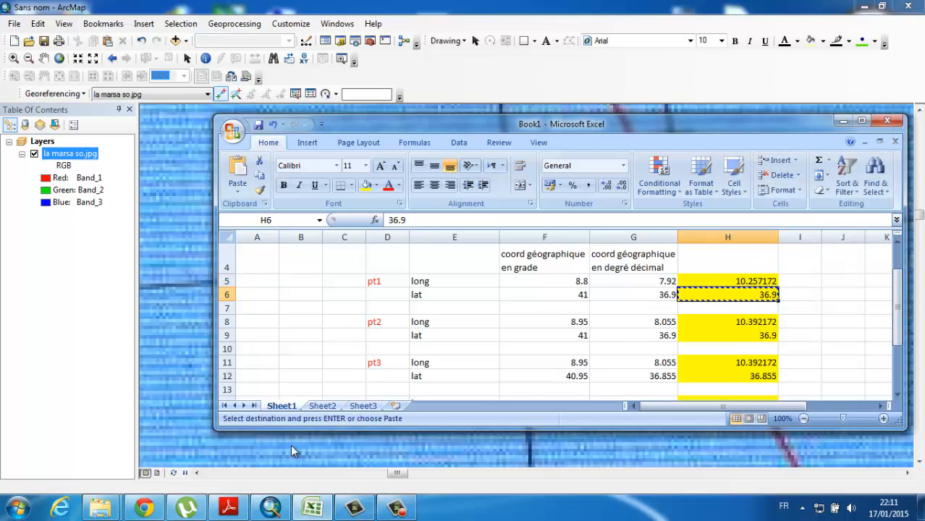
left_click(841, 121)
right_click(423, 254)
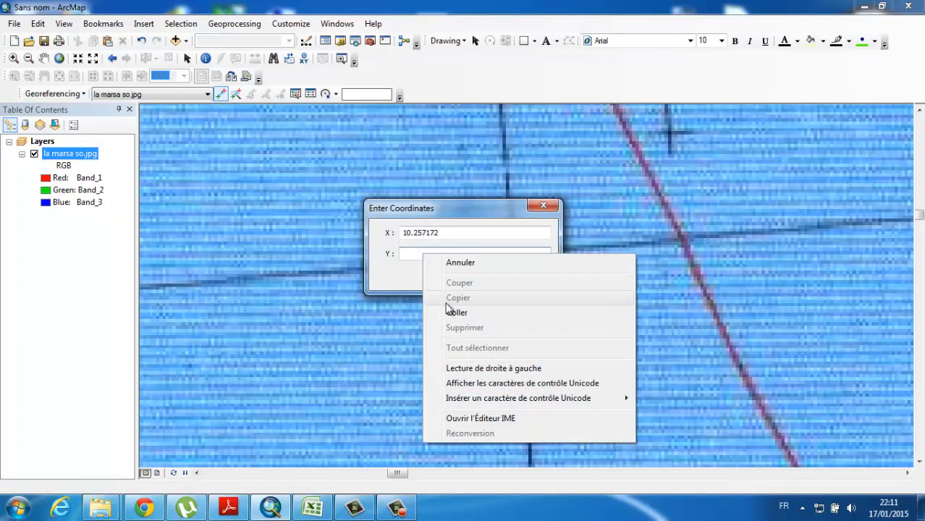
left_click(450, 310)
left_click(463, 276)
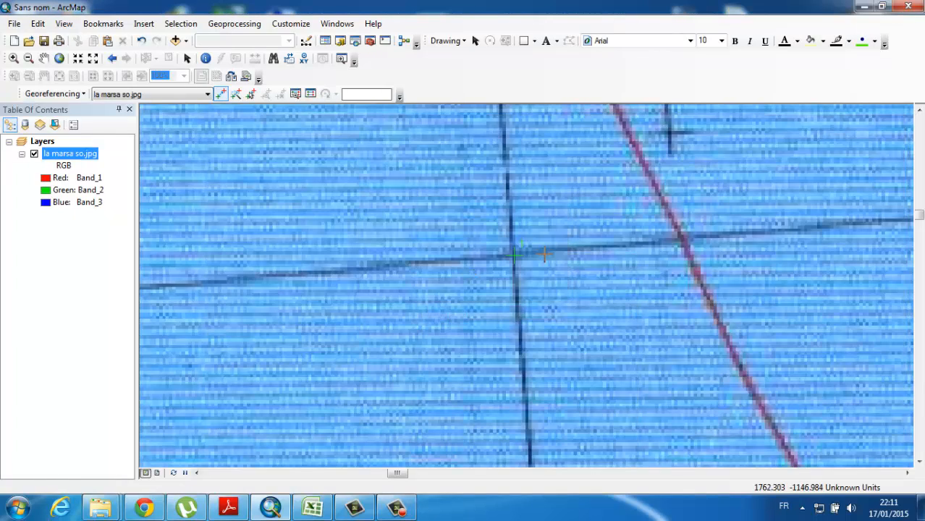
Place the second control point where the 8,95 Gr meridian crosses the 41,00 Gr parallel and open its X and Y coordinate entry
scroll(561, 270, "up", 5)
scroll(566, 272, "down", 6)
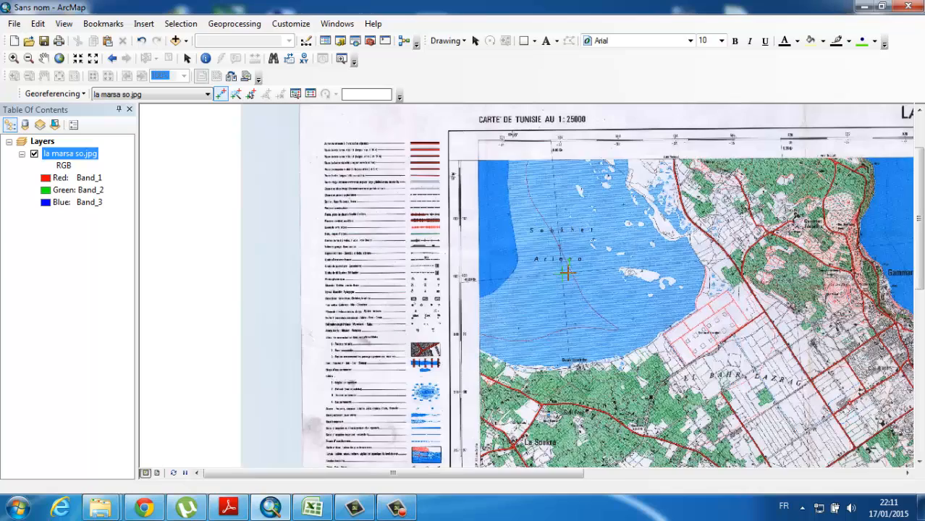
scroll(557, 272, "down", 5)
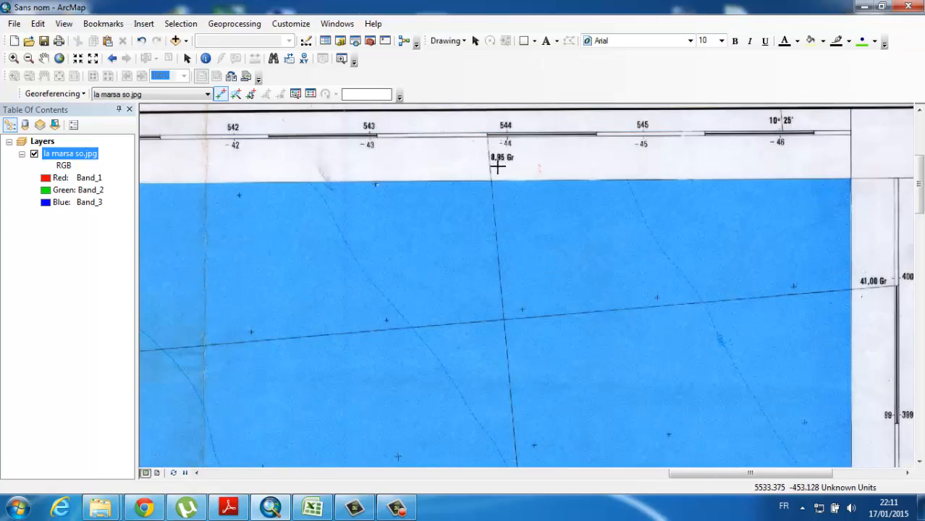
left_click(502, 320)
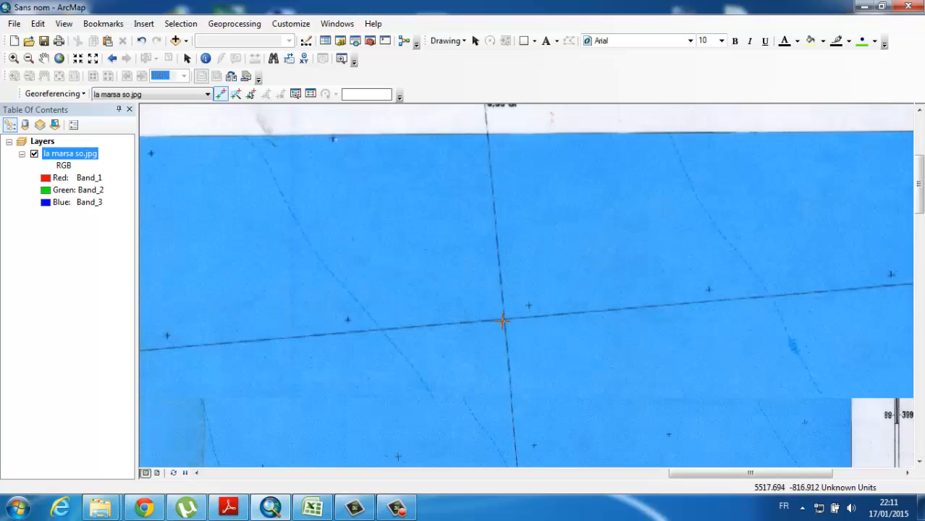
scroll(502, 321, "down", 4)
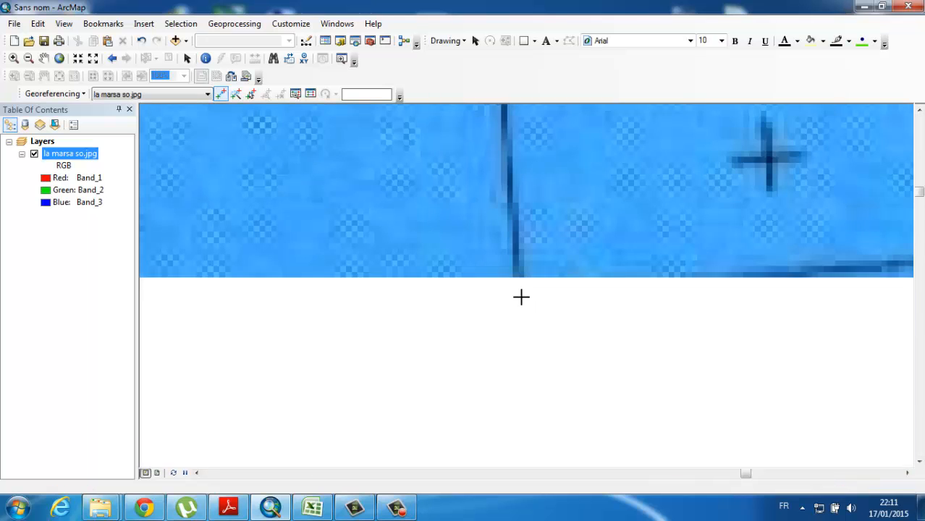
right_click(521, 297)
left_click(544, 307)
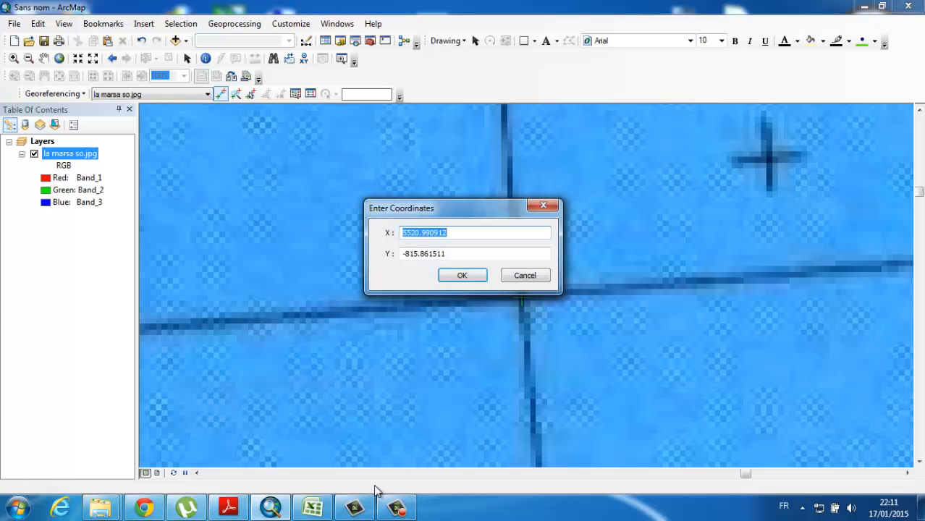
Copy pt2's Greenwich longitude 10.392172 from cell H8 in Excel into the second control point's X coordinate in ArcMap
left_click(312, 506)
left_click(734, 322)
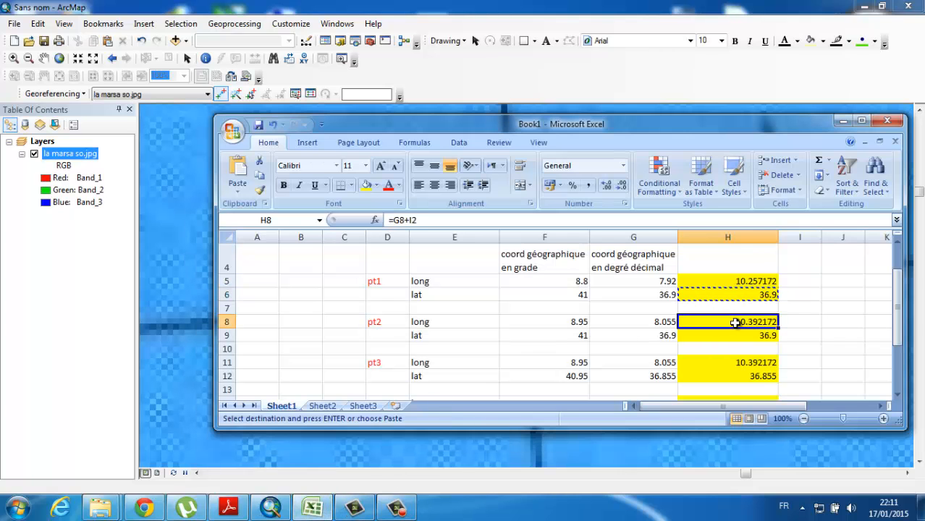
right_click(734, 322)
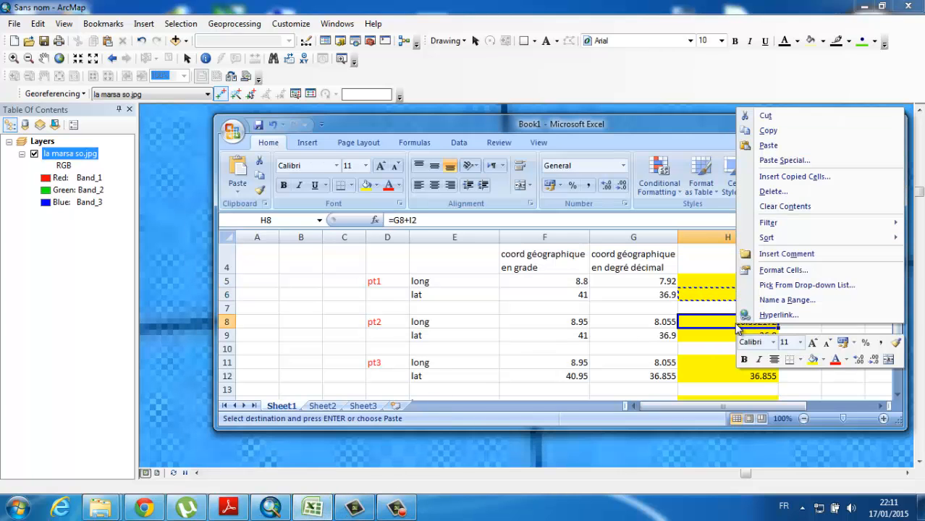
left_click(773, 133)
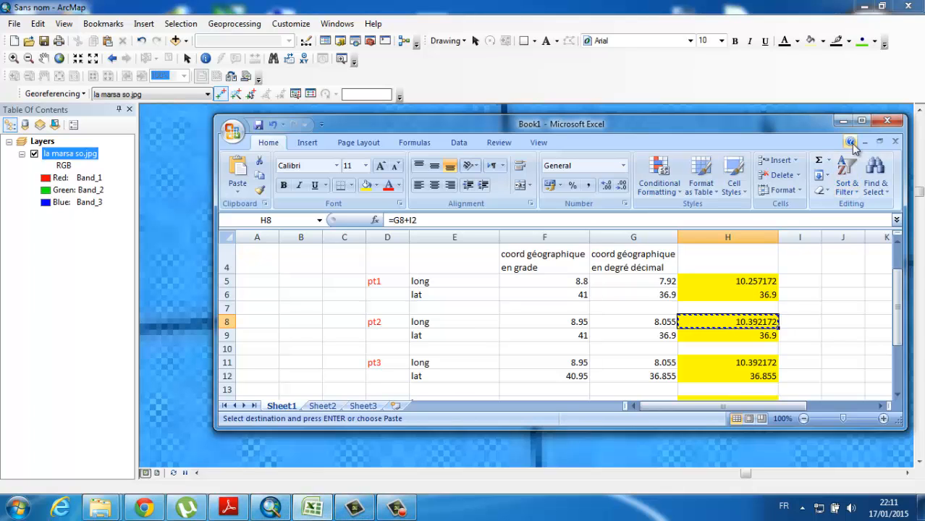
left_click(842, 121)
right_click(434, 238)
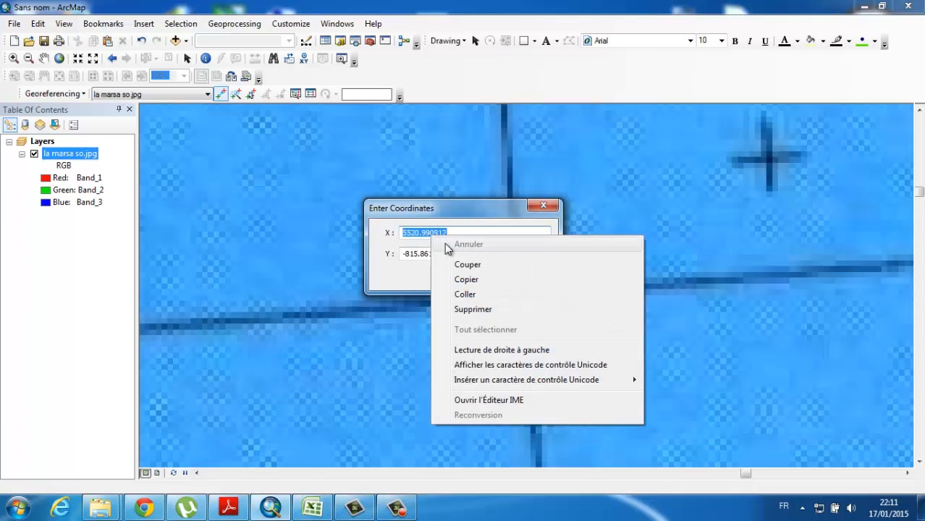
left_click(466, 295)
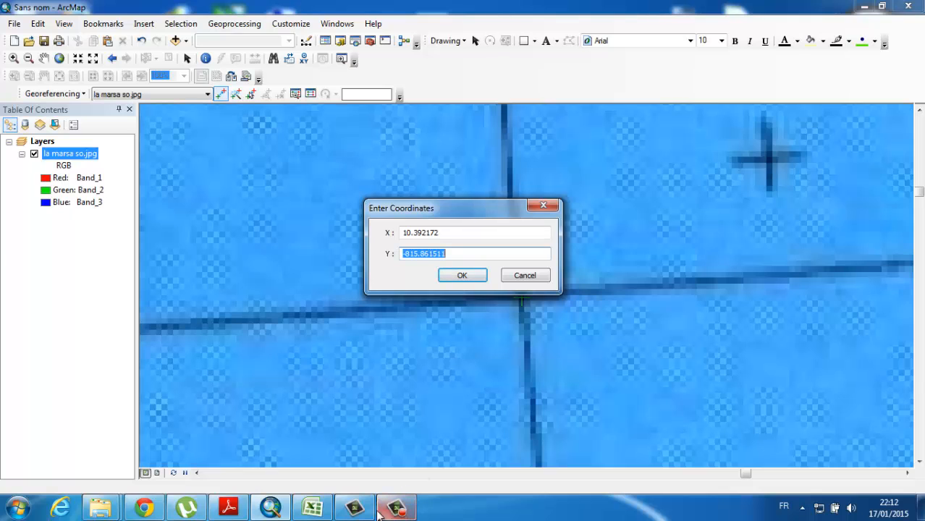
Replace the Y coordinate with pt2's latitude 36.9 copied from cell H9 in Excel and accept the second control point
left_click(312, 506)
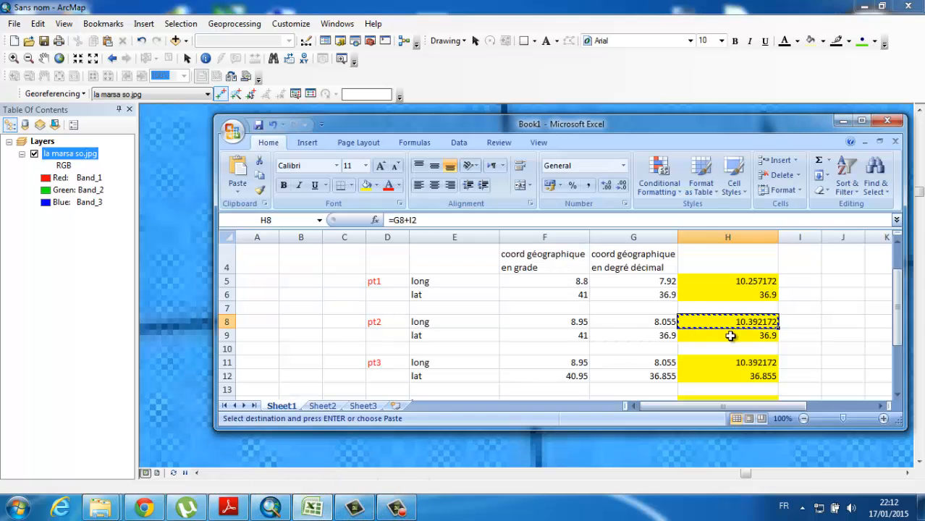
left_click(727, 334)
right_click(728, 335)
left_click(764, 144)
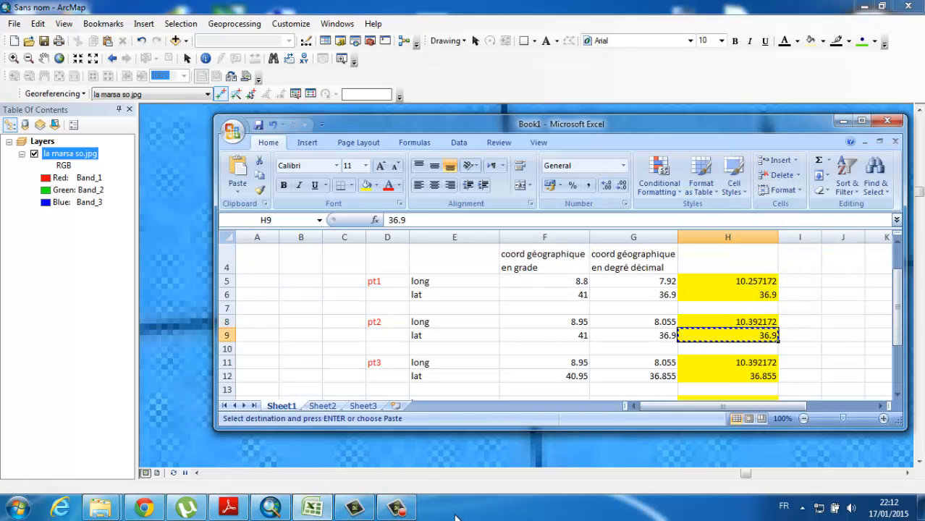
left_click(842, 123)
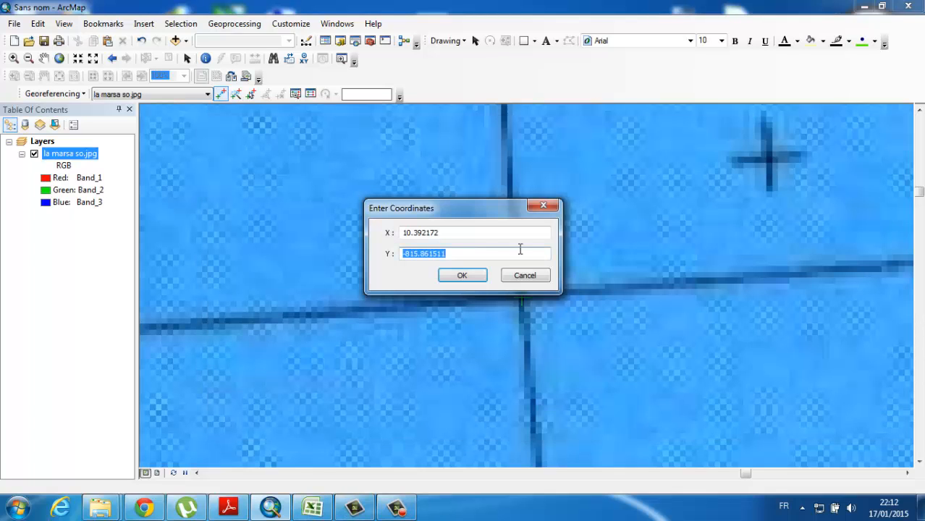
right_click(417, 252)
left_click(450, 310)
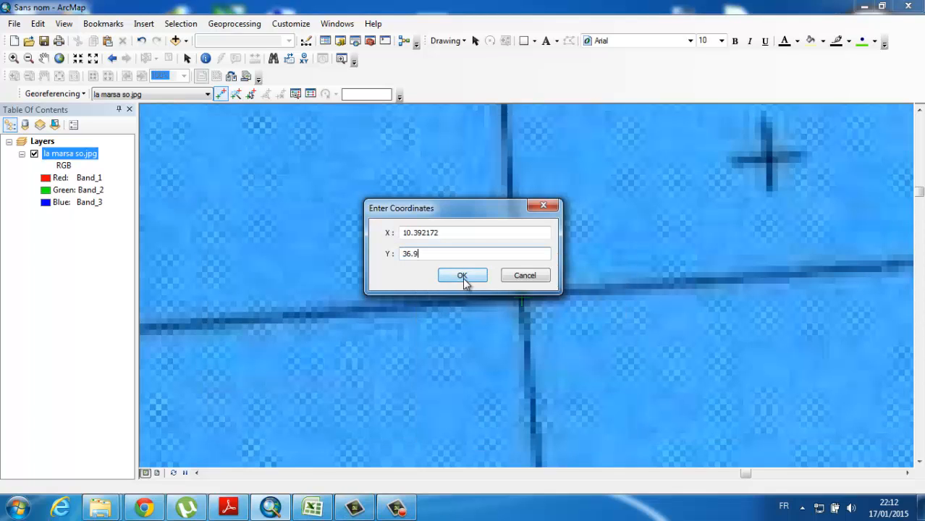
left_click(462, 276)
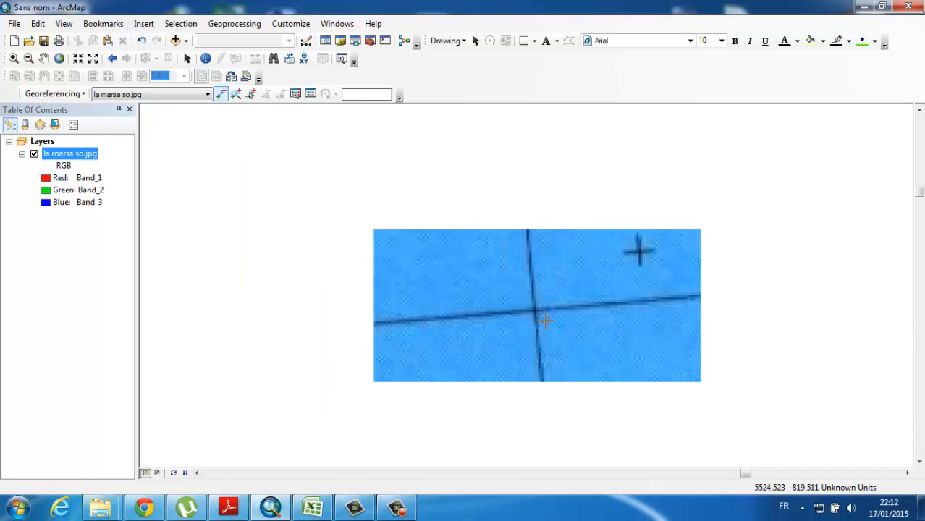
scroll(553, 332, "down", 5)
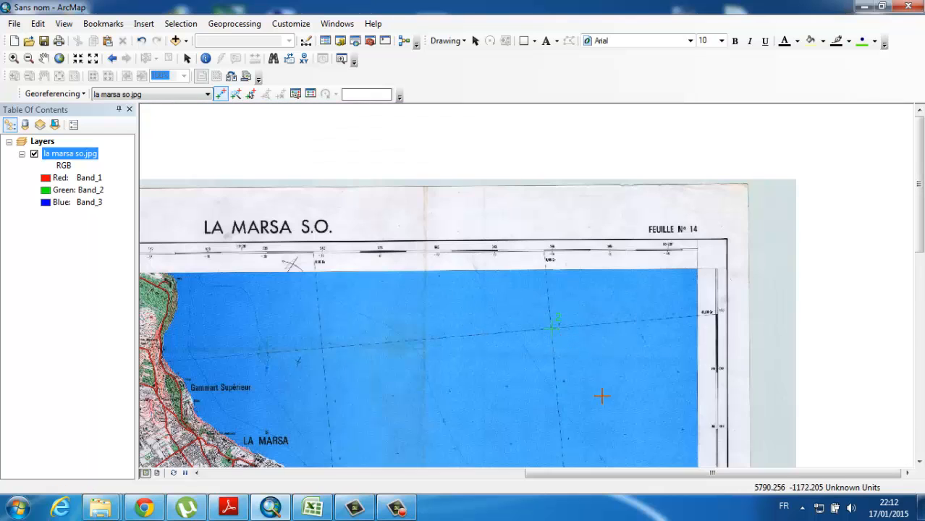
Place the third control point where the 8,95 Gr meridian crosses the 40,95 Gr parallel and open its X and Y coordinate entry
left_click_drag(594, 394, 576, 160)
left_click_drag(618, 413, 579, 213)
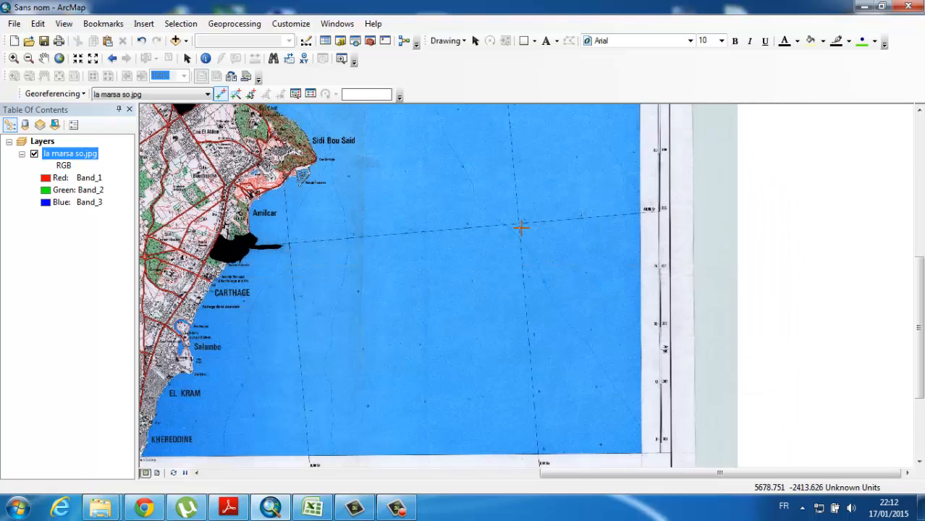
scroll(524, 228, "down", 2)
scroll(537, 227, "up", 5)
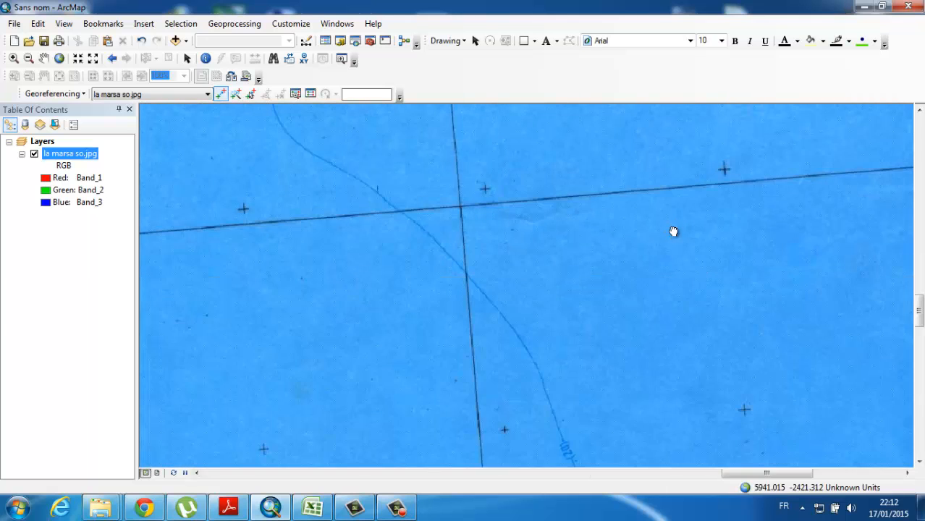
left_click_drag(673, 229, 745, 179)
scroll(597, 203, "down", 2)
scroll(596, 202, "up", 3)
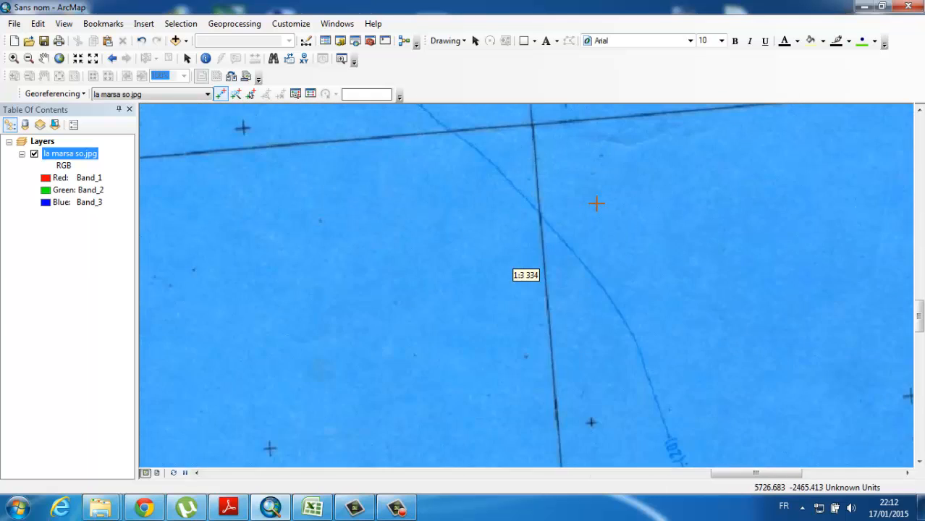
left_click_drag(595, 196, 589, 310)
scroll(528, 250, "up", 3)
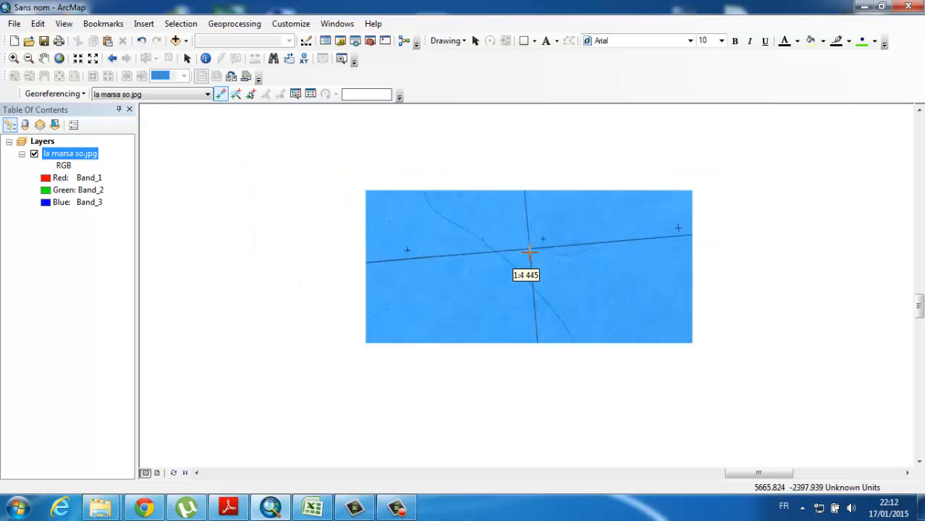
left_click(519, 201)
right_click(519, 202)
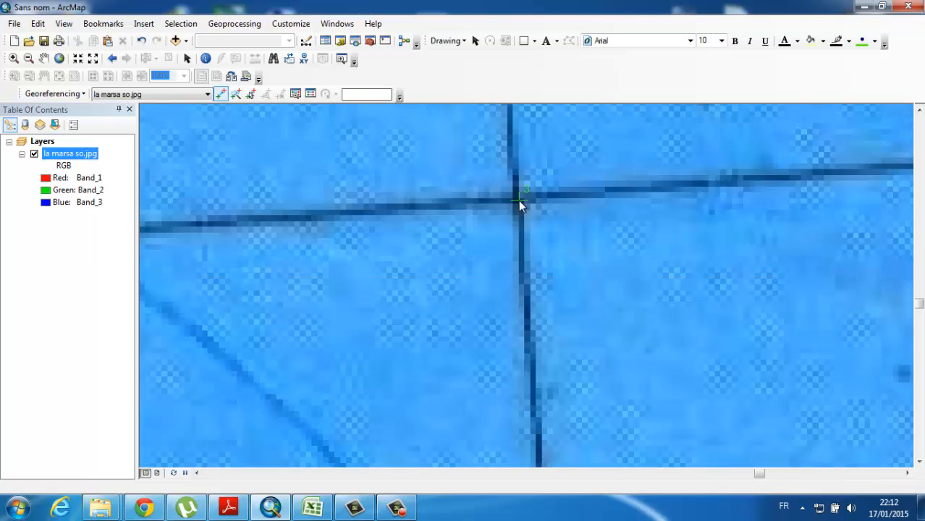
left_click(536, 209)
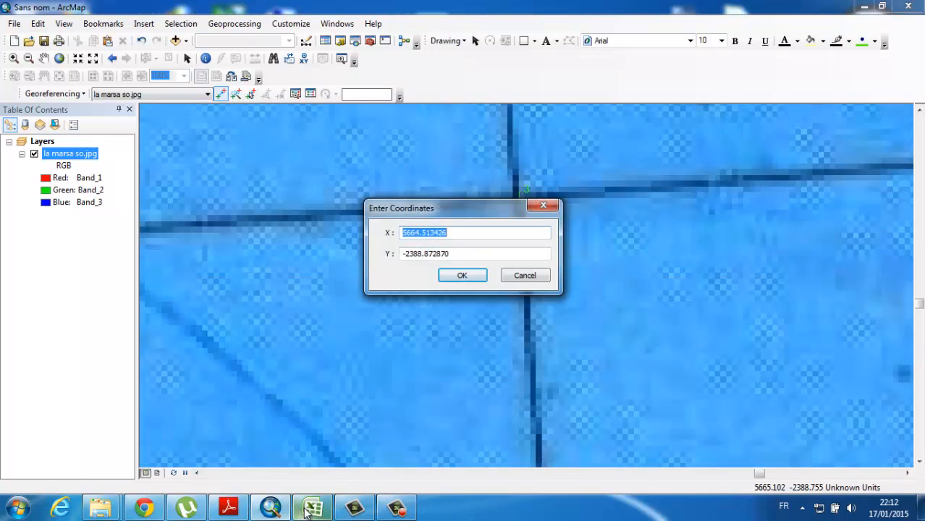
Copy pt3's Greenwich longitude 10.392172 from cell H11 in Excel into the third control point's X coordinate in ArcMap
left_click(307, 511)
left_click(694, 363)
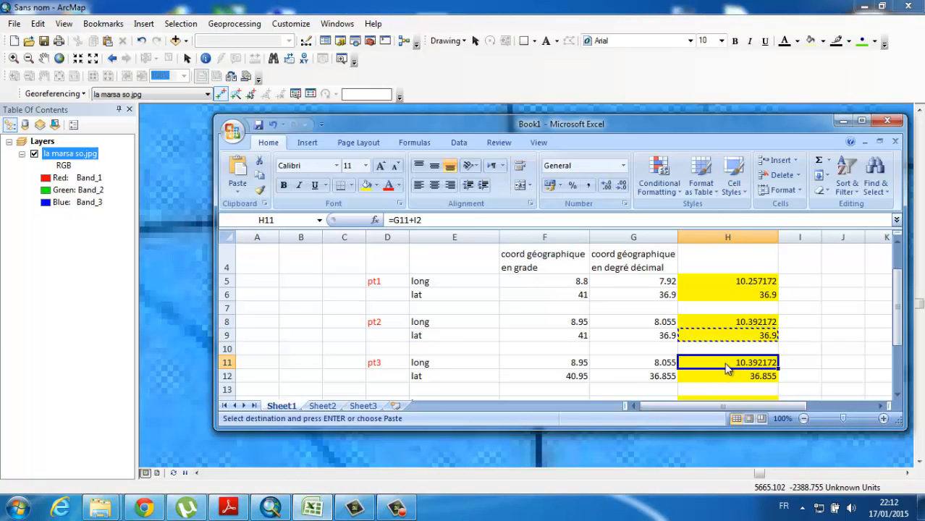
right_click(726, 367)
left_click(773, 186)
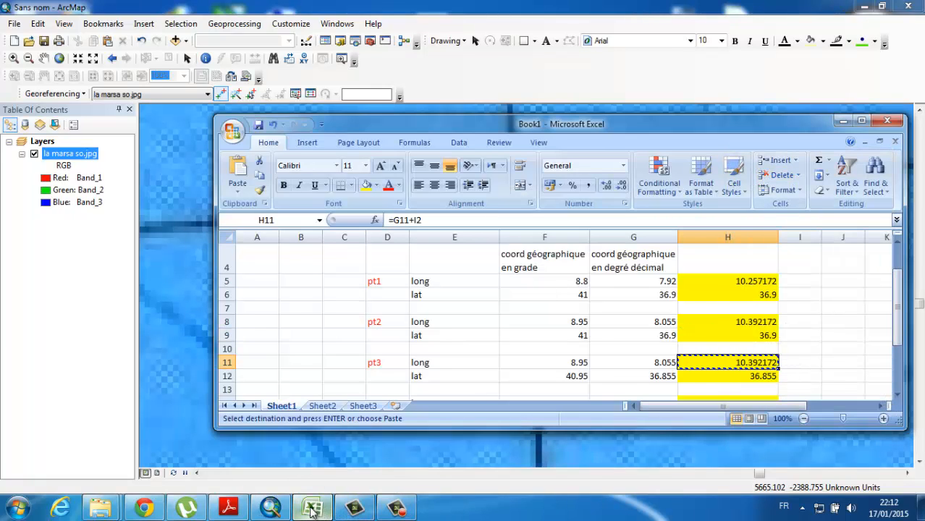
left_click(267, 511)
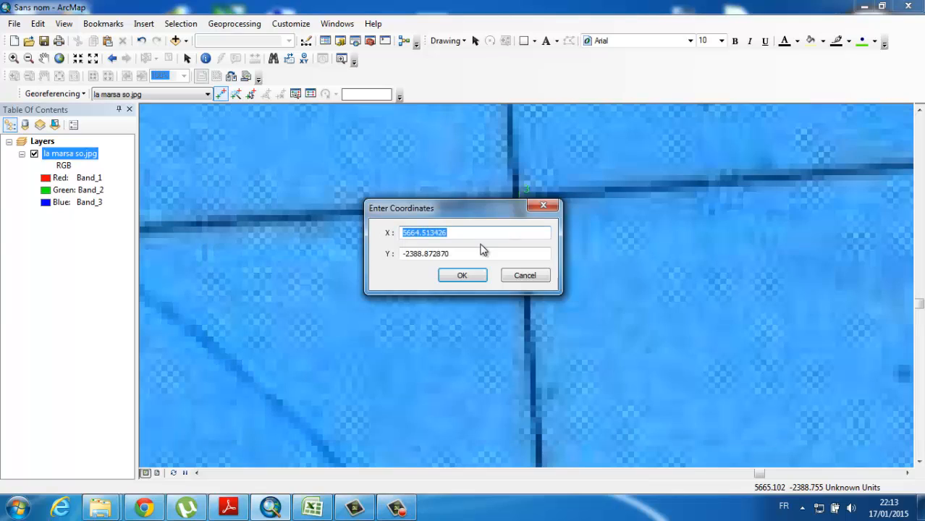
right_click(437, 231)
left_click(475, 291)
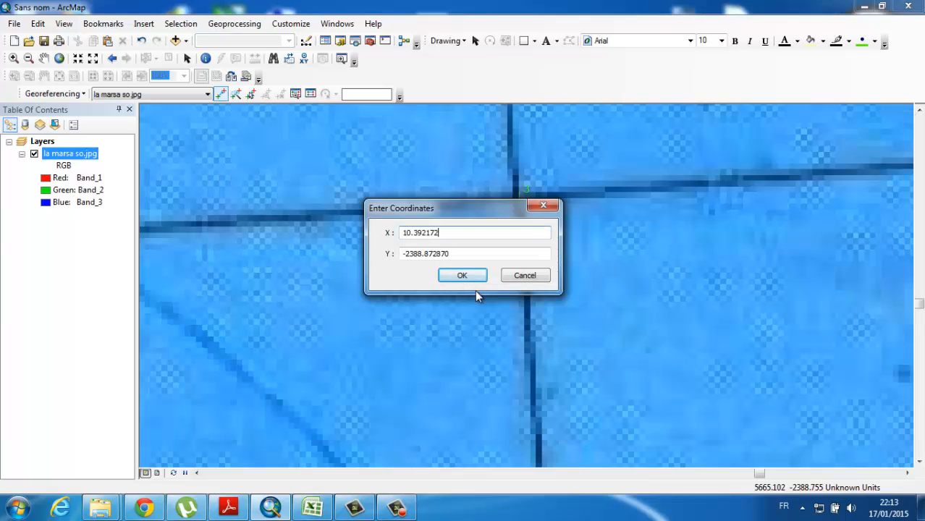
Replace the Y coordinate with pt3's latitude 36.855 copied from cell H12 in Excel and accept the third control point
key("Tab")
left_click(312, 508)
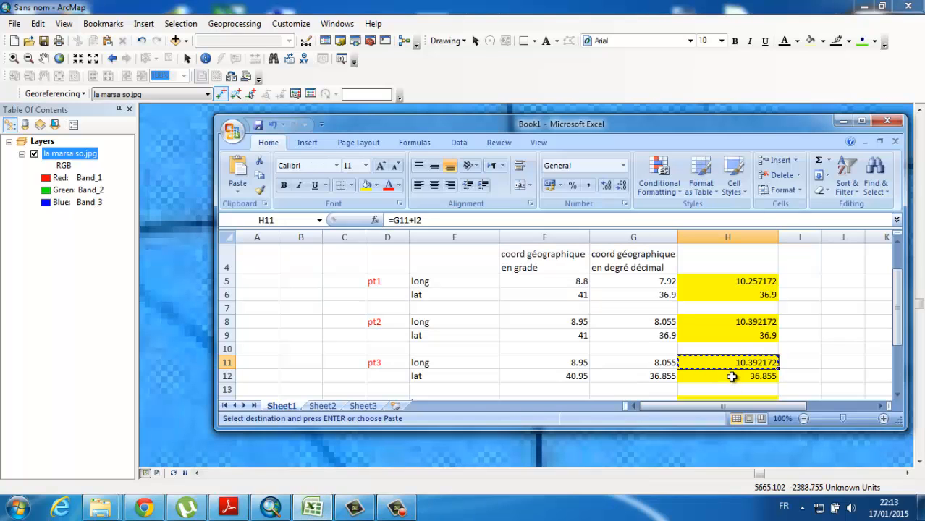
right_click(731, 377)
left_click(761, 184)
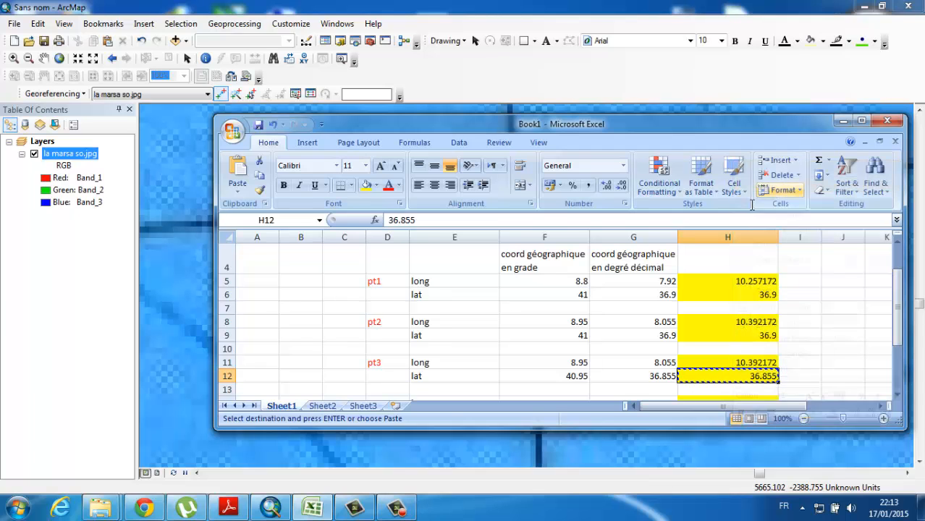
left_click(309, 509)
right_click(425, 258)
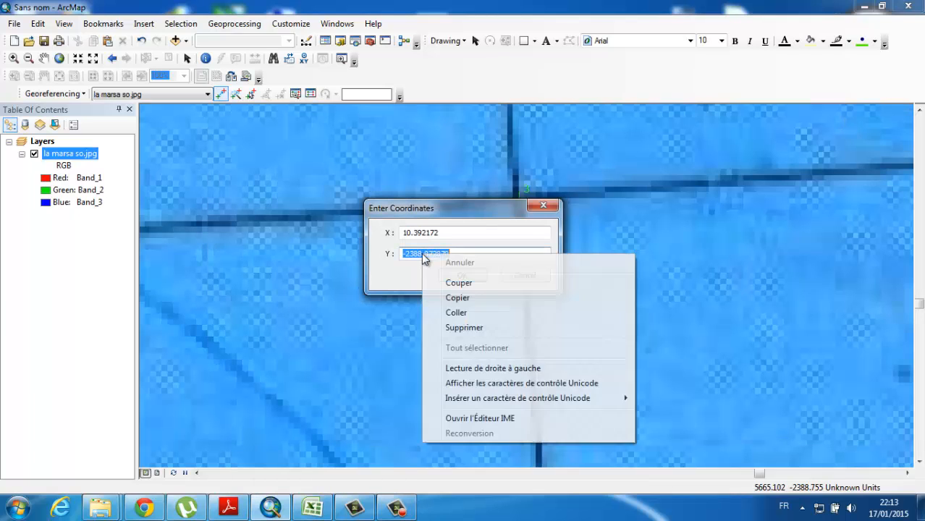
left_click(459, 313)
left_click(467, 277)
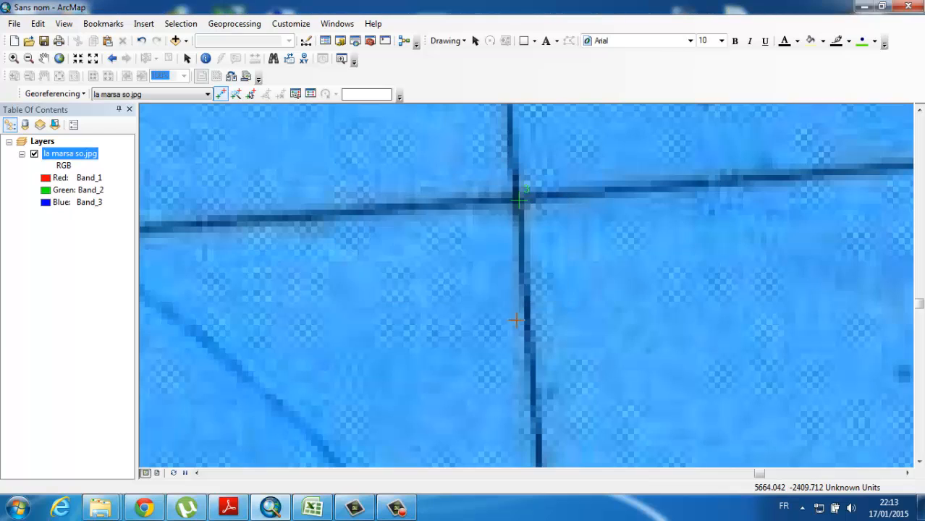
Place the fourth control point where the 8,80 Gr meridian crosses the 40,95 Gr parallel near Sidi Zid and open its coordinate entry
scroll(516, 320, "up", 5)
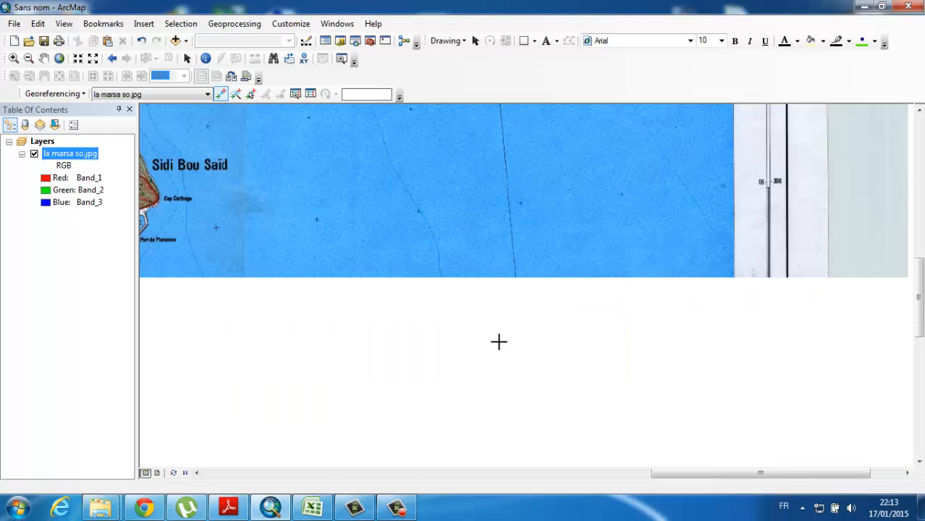
scroll(499, 341, "up", 2)
scroll(343, 379, "up", 2)
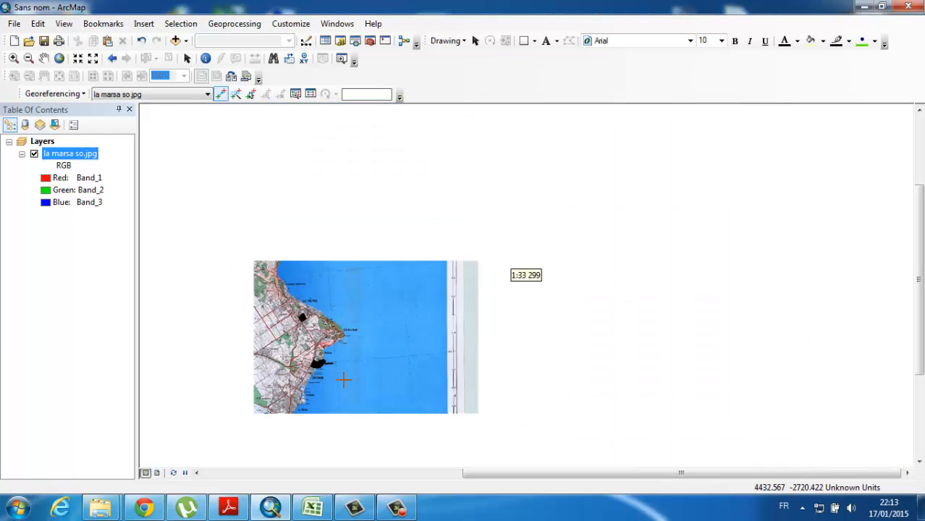
scroll(343, 379, "down", 2)
scroll(382, 336, "down", 4)
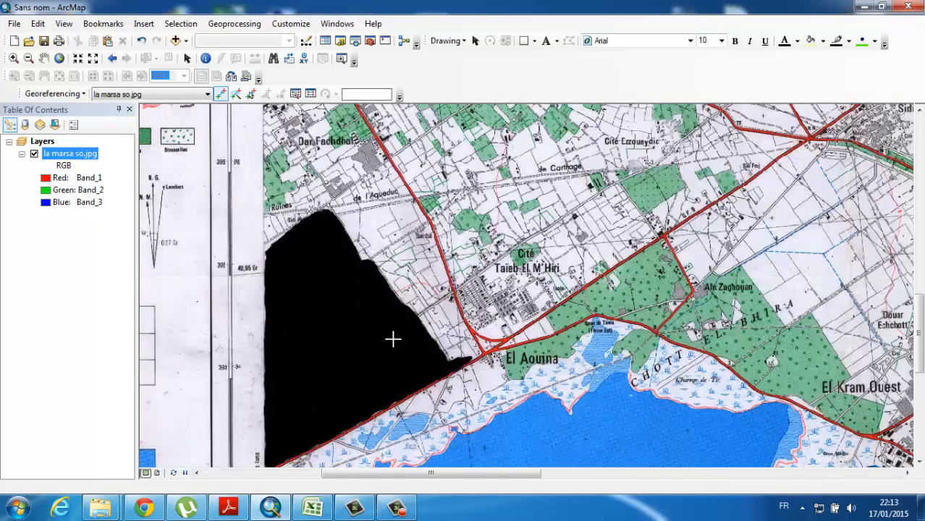
scroll(393, 339, "down", 2)
scroll(474, 242, "down", 3)
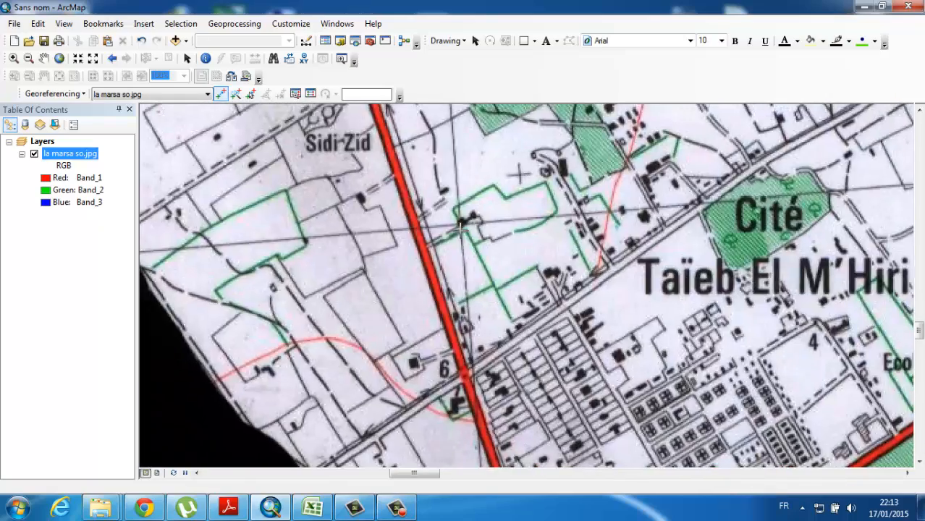
scroll(460, 226, "down", 4)
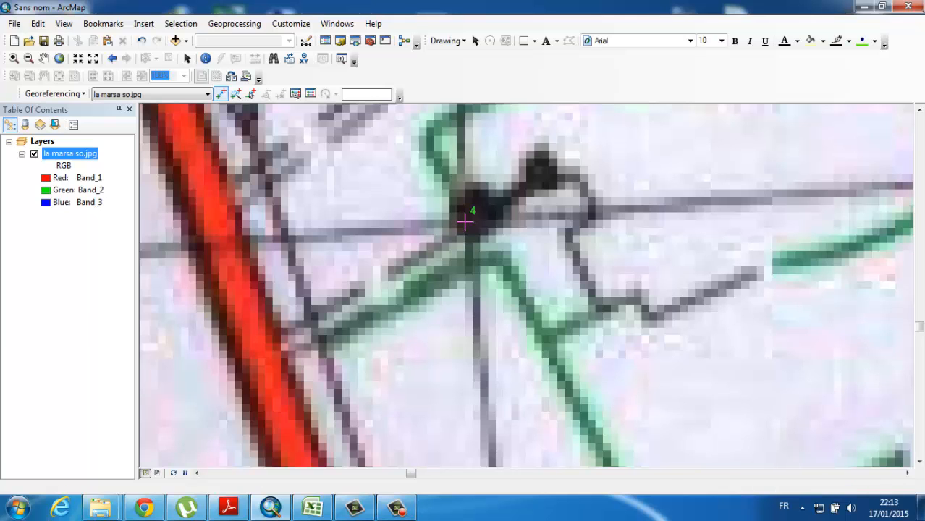
right_click(468, 221)
left_click(513, 231)
Copy pt4's Greenwich longitude 10.257172 from cell H14 in Excel into the fourth control point's X coordinate in ArcMap
left_click(321, 505)
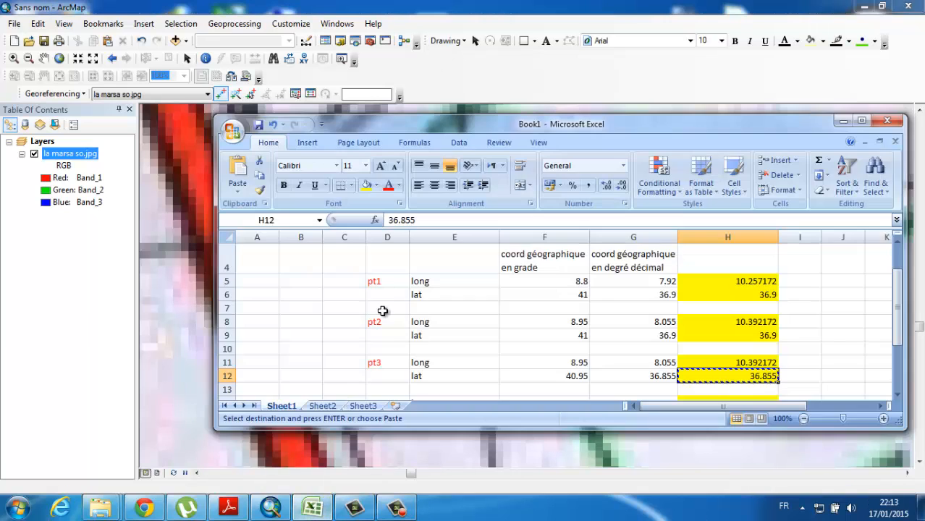
left_click_drag(897, 298, 897, 313)
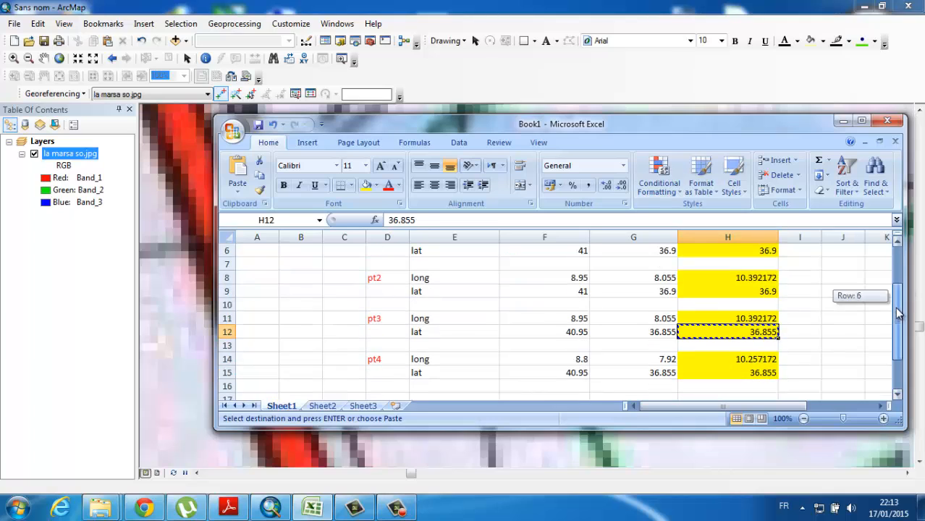
left_click(742, 359)
right_click(747, 359)
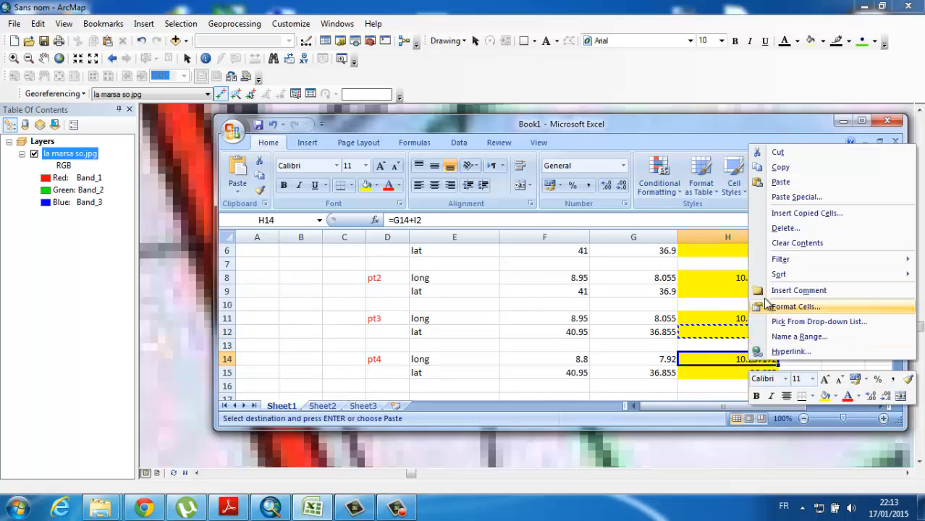
left_click(782, 172)
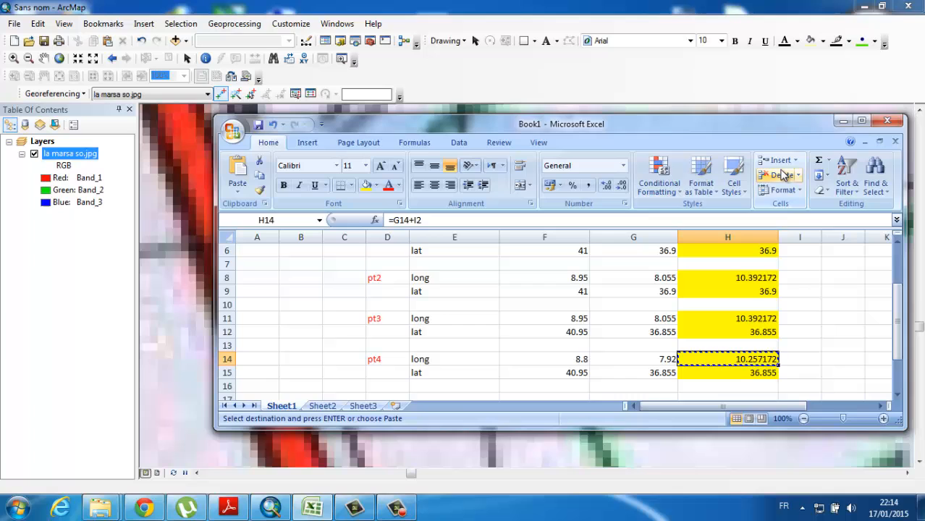
left_click(842, 121)
right_click(430, 233)
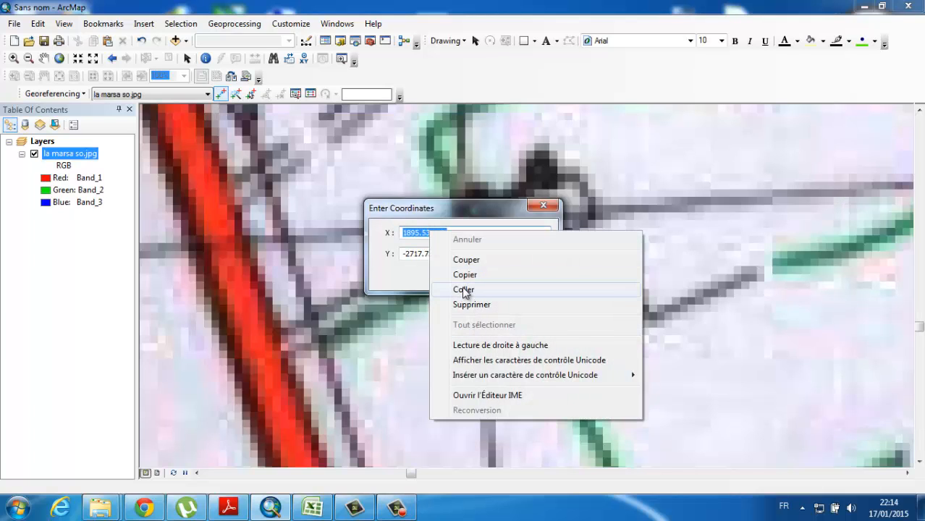
left_click(463, 290)
Replace the Y coordinate with pt4's latitude 36.855 copied from cell H15 in Excel and accept the fourth control point
key("Tab")
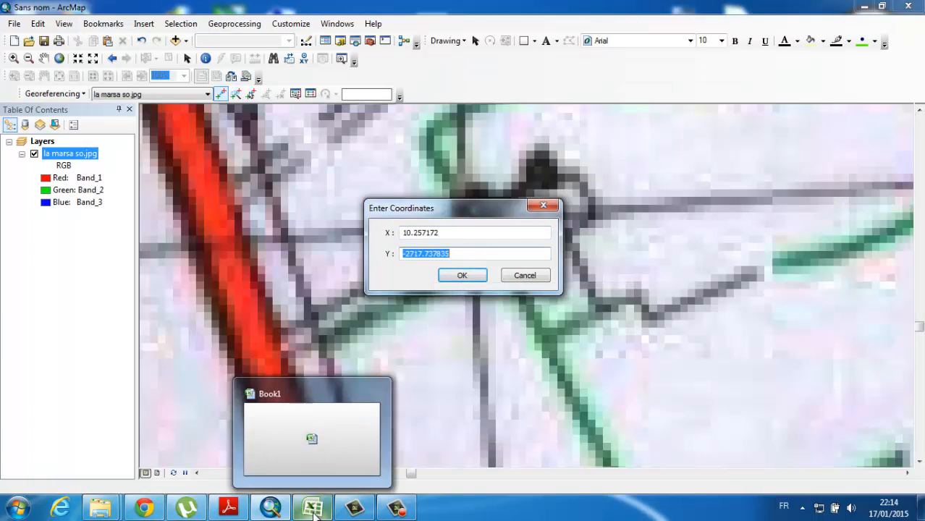
left_click(314, 512)
left_click(715, 373)
right_click(716, 375)
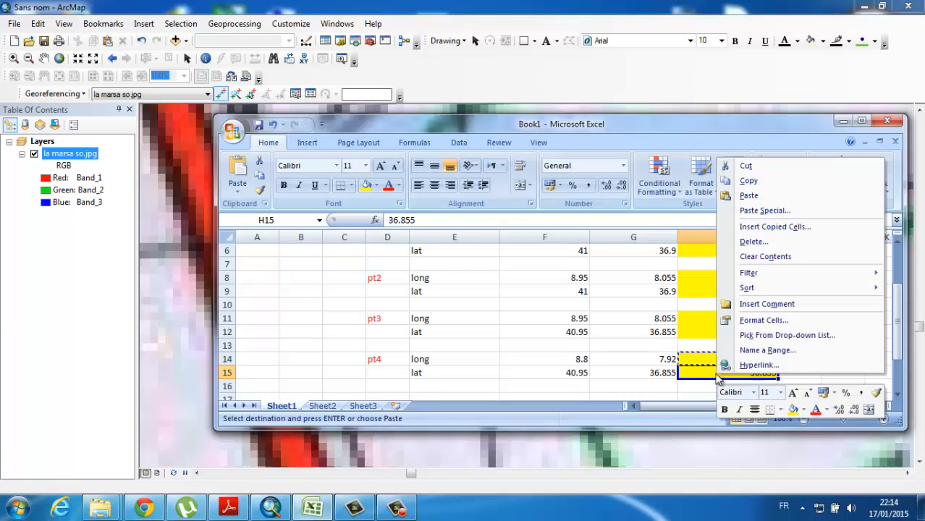
left_click(750, 182)
left_click(843, 121)
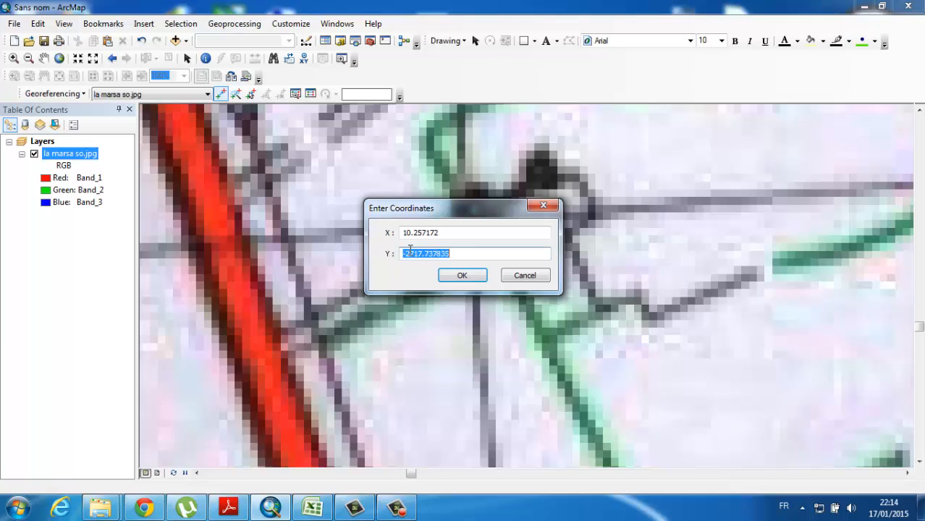
right_click(419, 253)
left_click(452, 310)
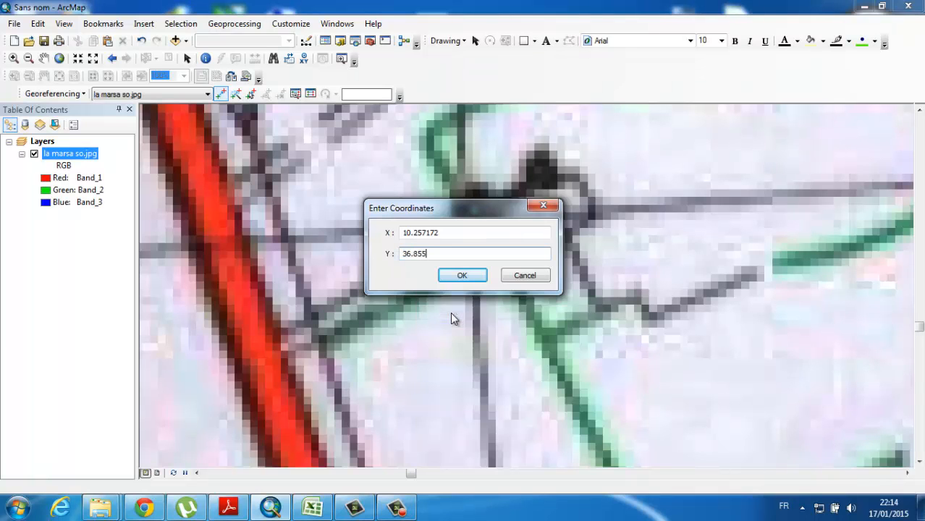
left_click(462, 275)
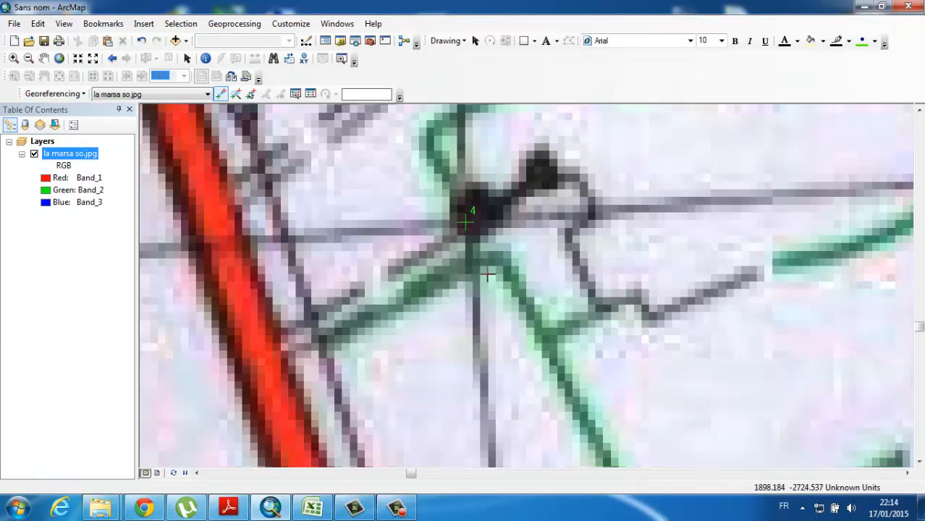
Turn on Auto Adjust to fit la marsa so.jpg to its four control points
scroll(491, 279, "down", 3)
scroll(508, 322, "up", 3)
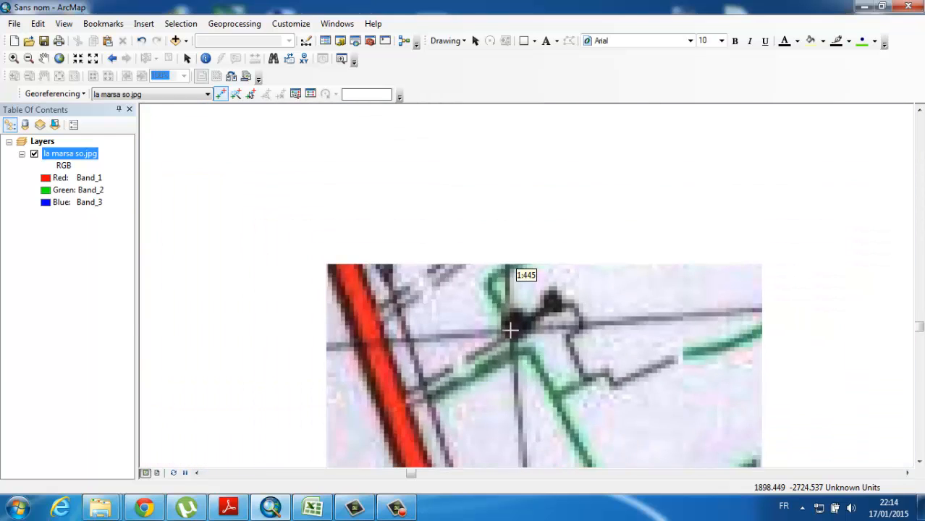
scroll(511, 330, "up", 3)
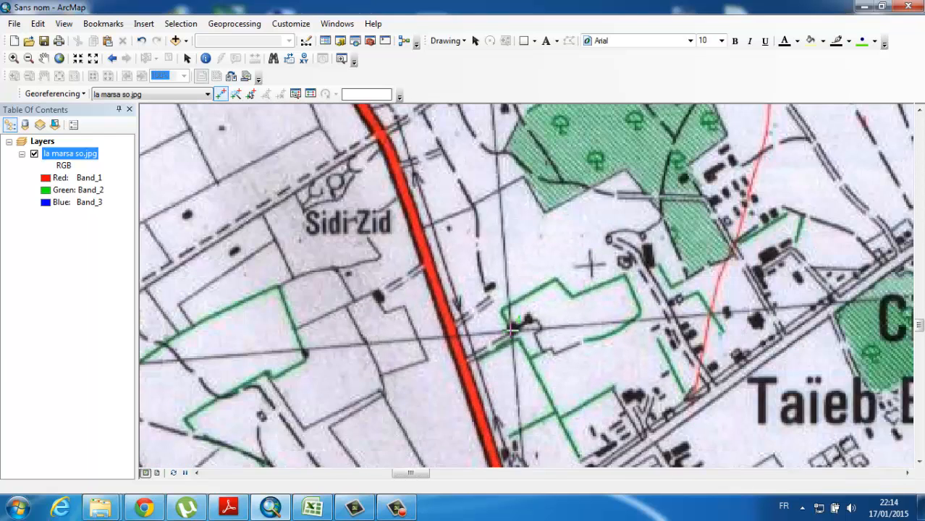
scroll(511, 330, "up", 2)
scroll(510, 330, "up", 2)
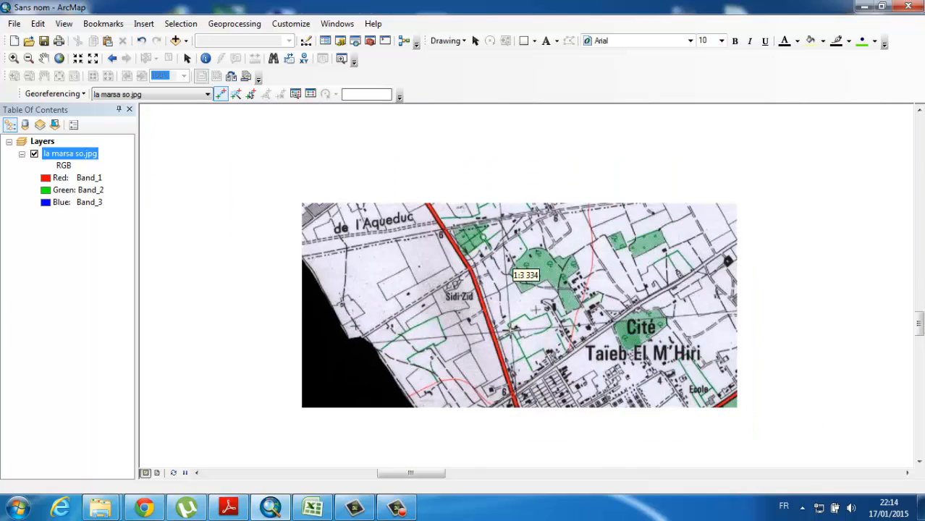
scroll(511, 330, "up", 2)
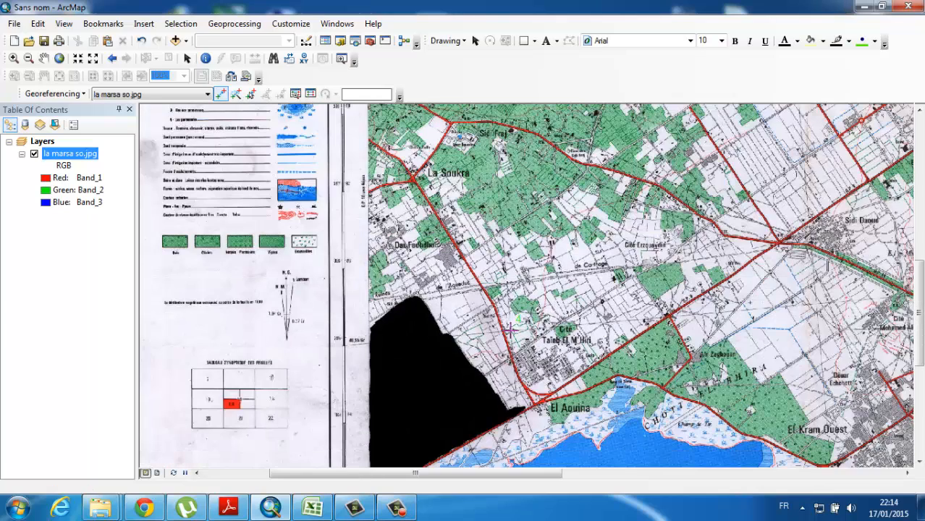
left_click(78, 95)
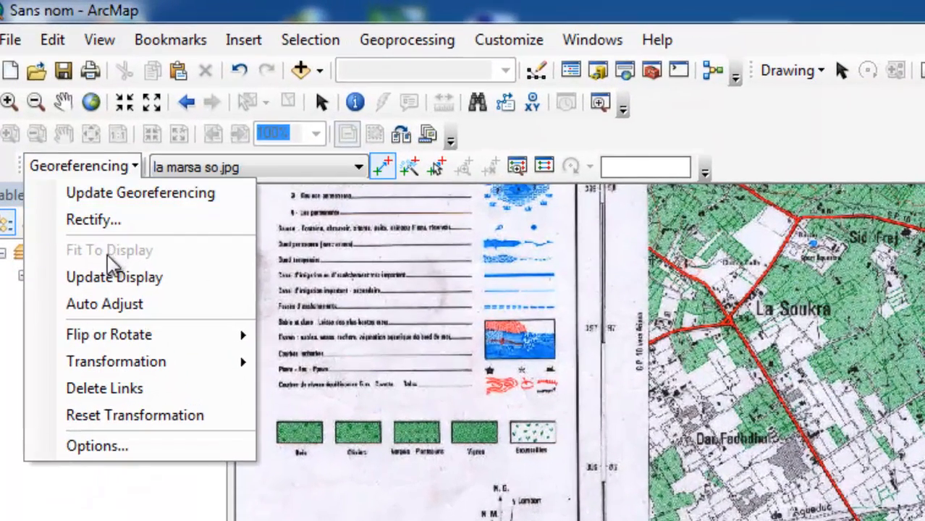
left_click(107, 308)
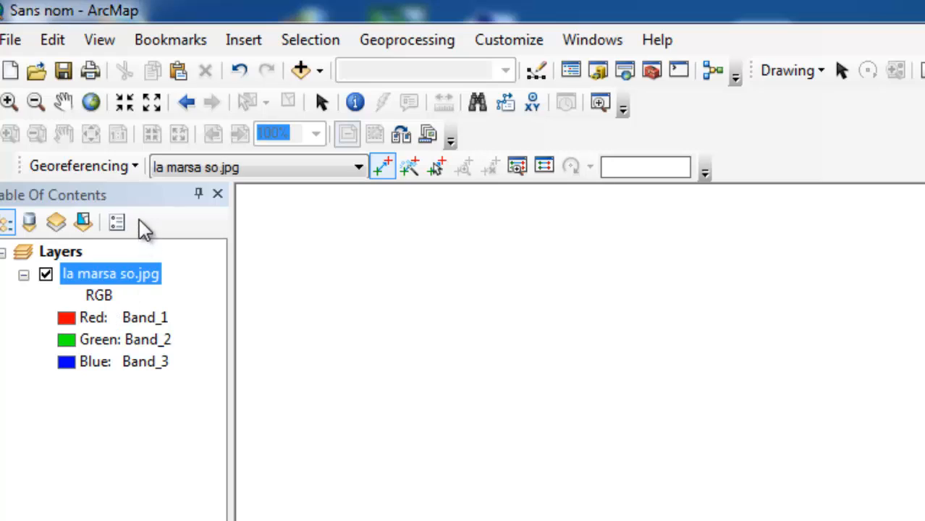
Set the transformation of the four control-point links to Adjust and update the georeferencing of la marsa so.jpg
left_click(91, 105)
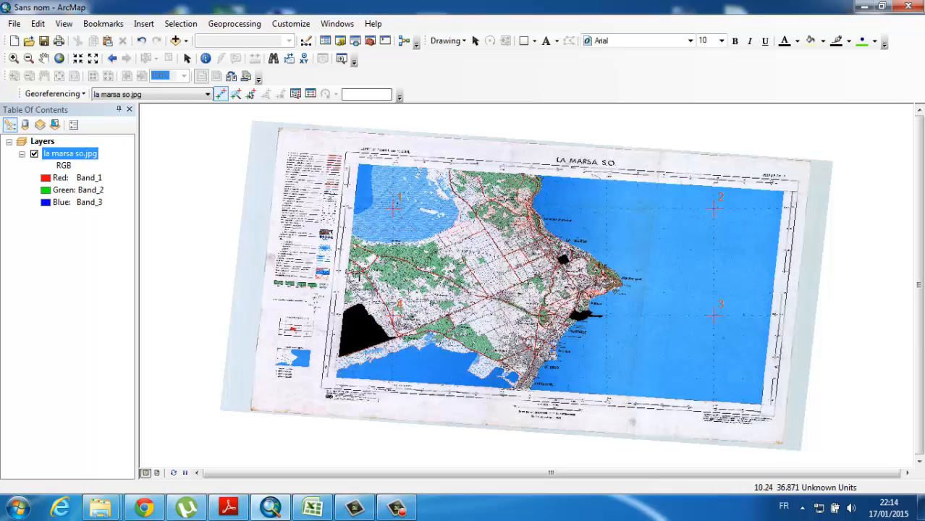
left_click(311, 94)
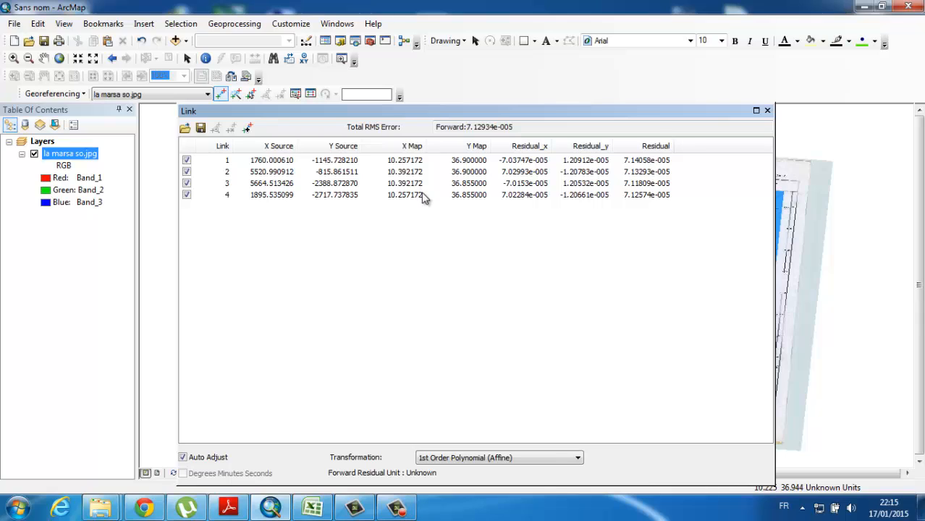
left_click(529, 459)
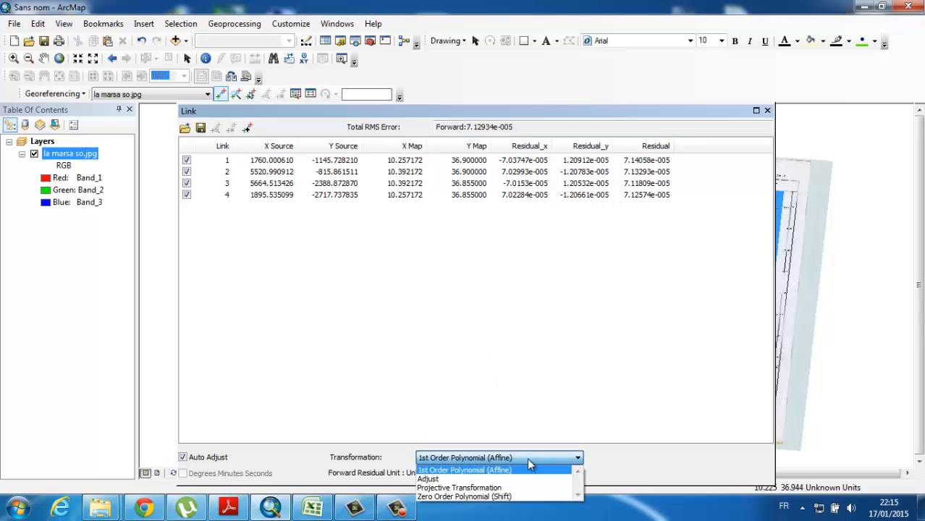
left_click(447, 480)
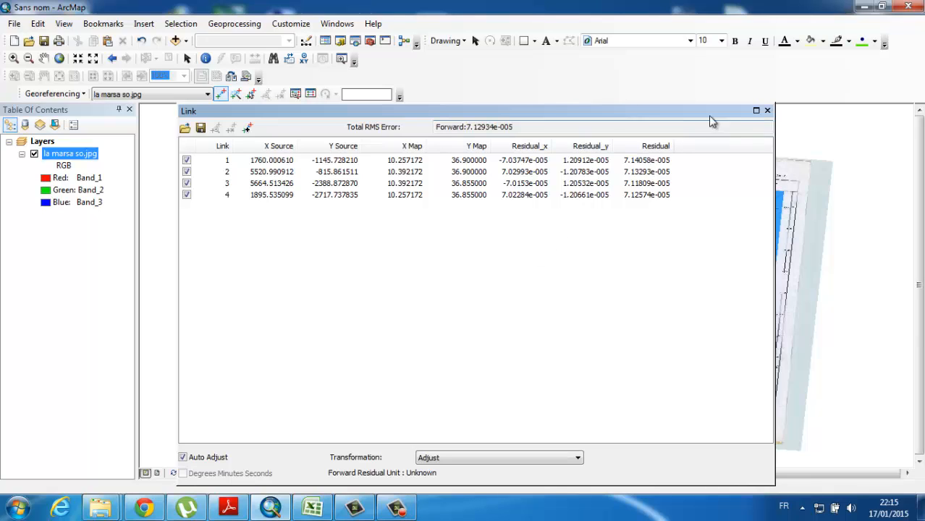
left_click(767, 111)
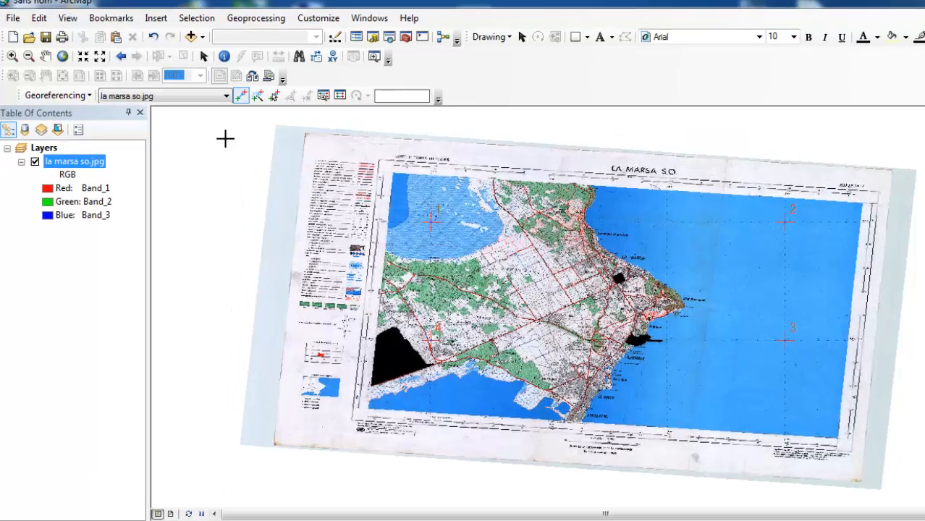
left_click(41, 94)
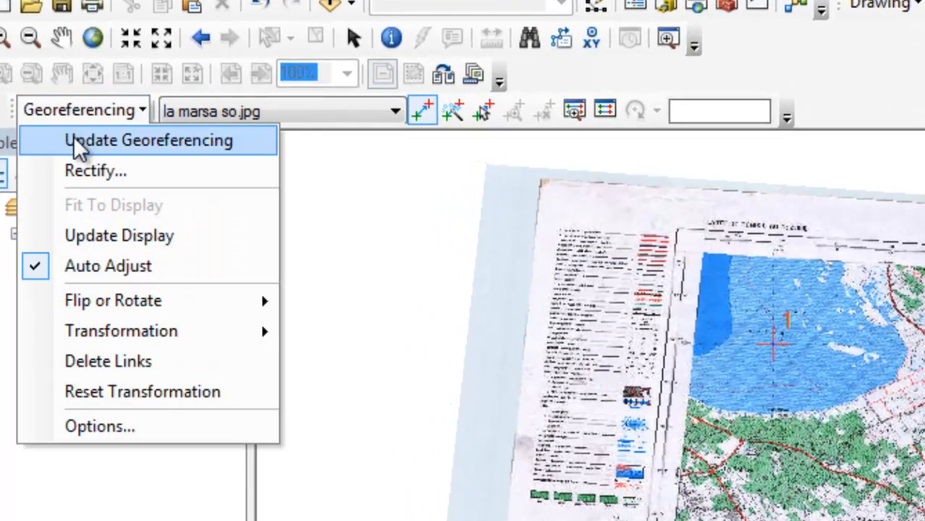
left_click(74, 139)
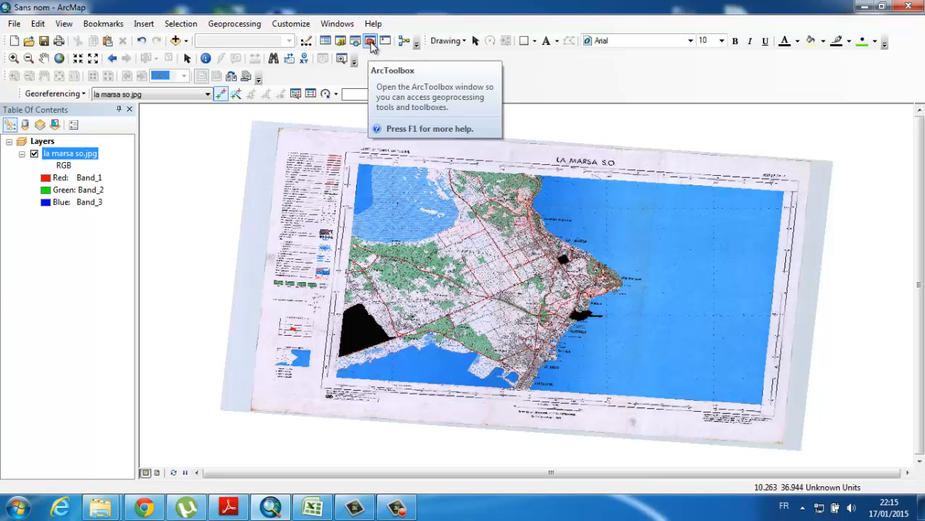
Open the Define Projection tool from the Data Management projection tools and choose la marsa so.jpg as its input dataset
left_click(370, 42)
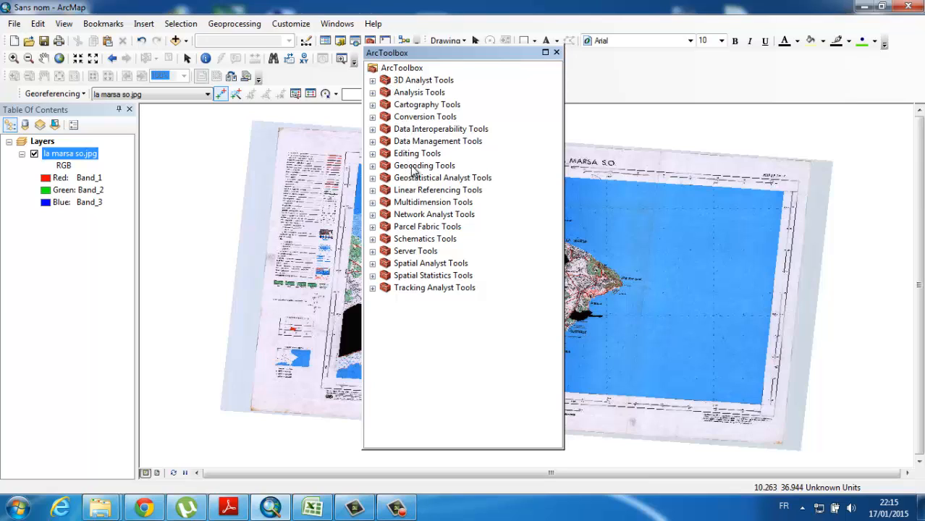
left_click(373, 143)
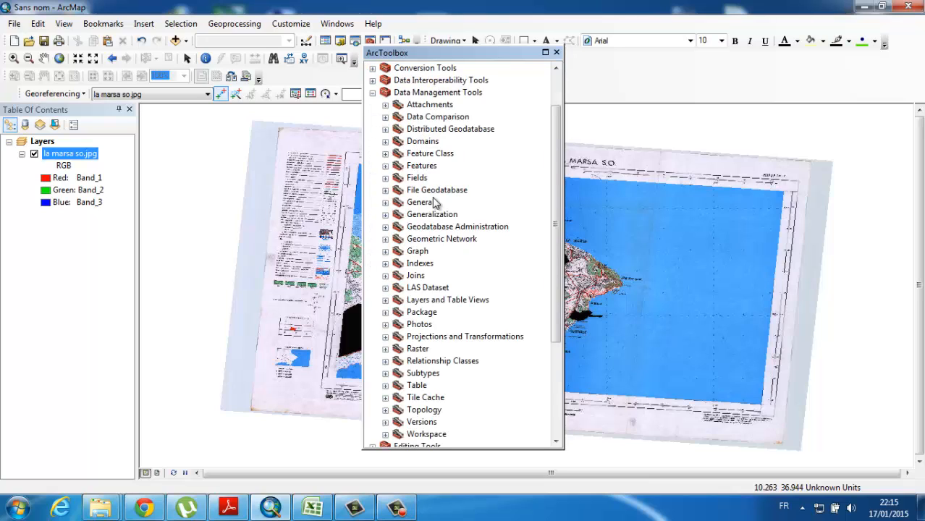
left_click(385, 337)
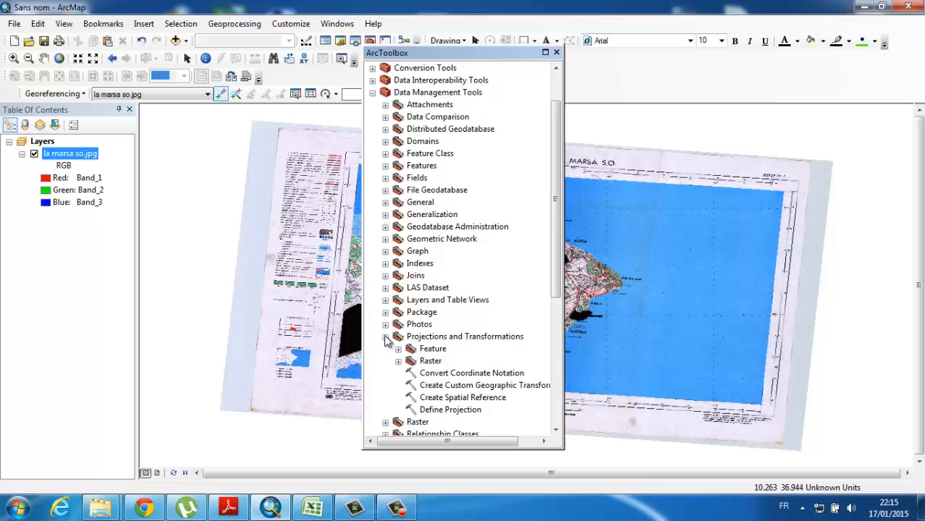
left_click(434, 410)
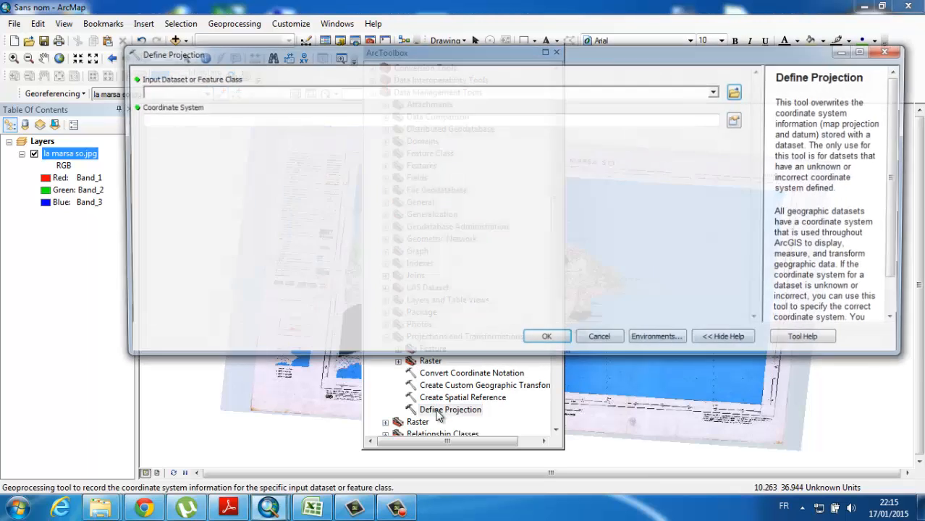
left_click(716, 93)
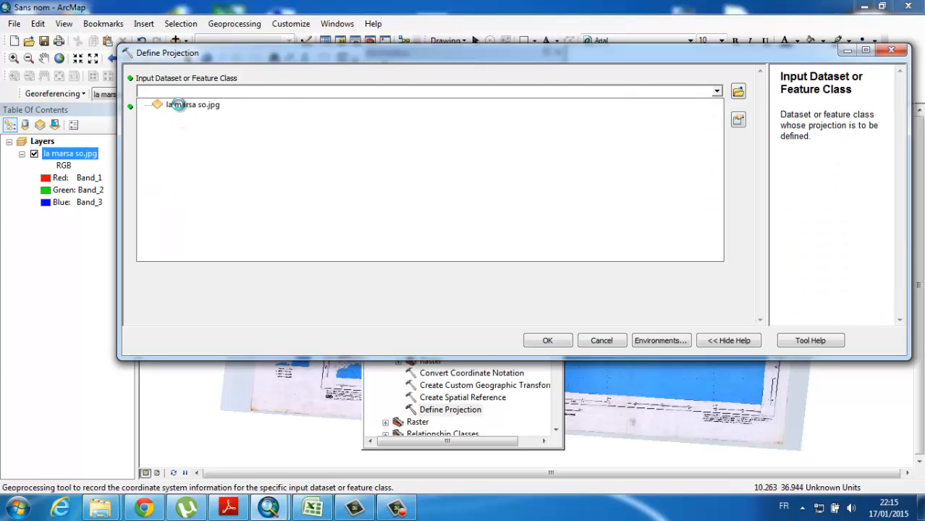
left_click(178, 104)
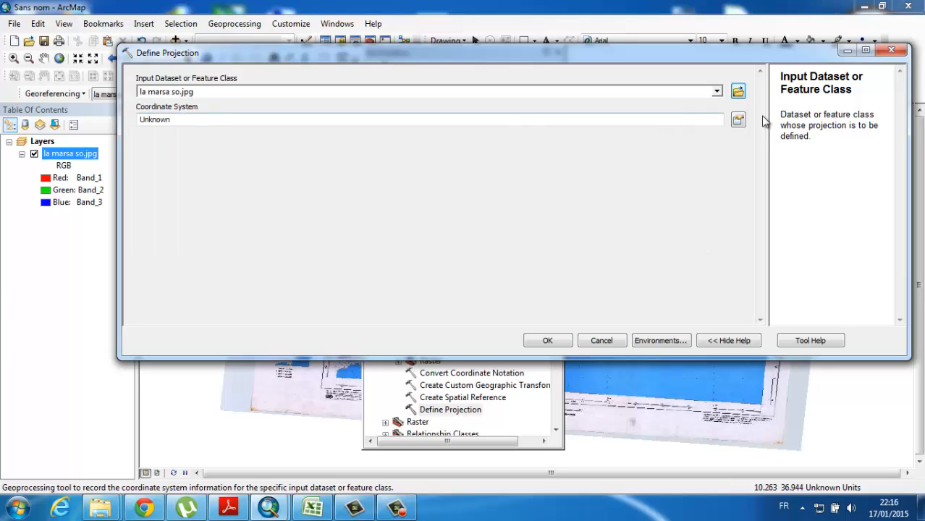
Assign the African geographic coordinate system Carthage to la marsa so.jpg and run Define Projection
left_click(738, 119)
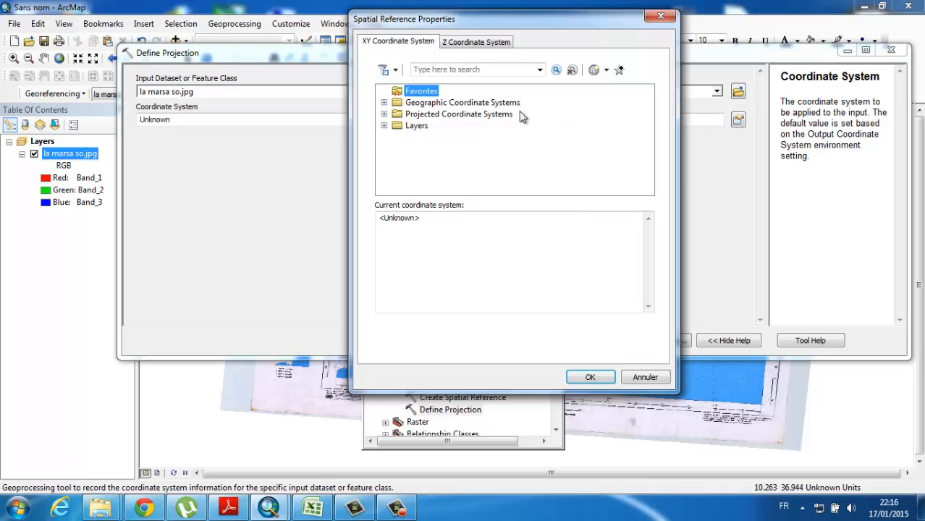
double_click(455, 103)
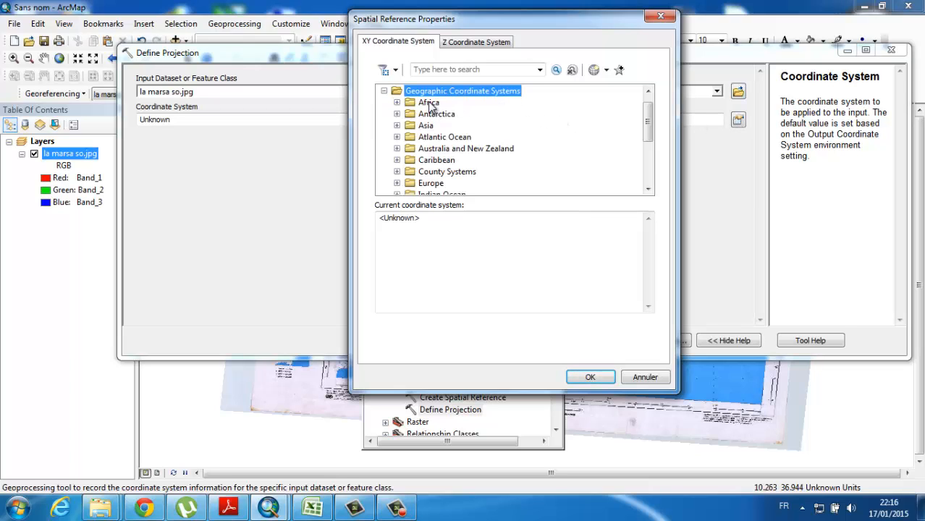
double_click(430, 103)
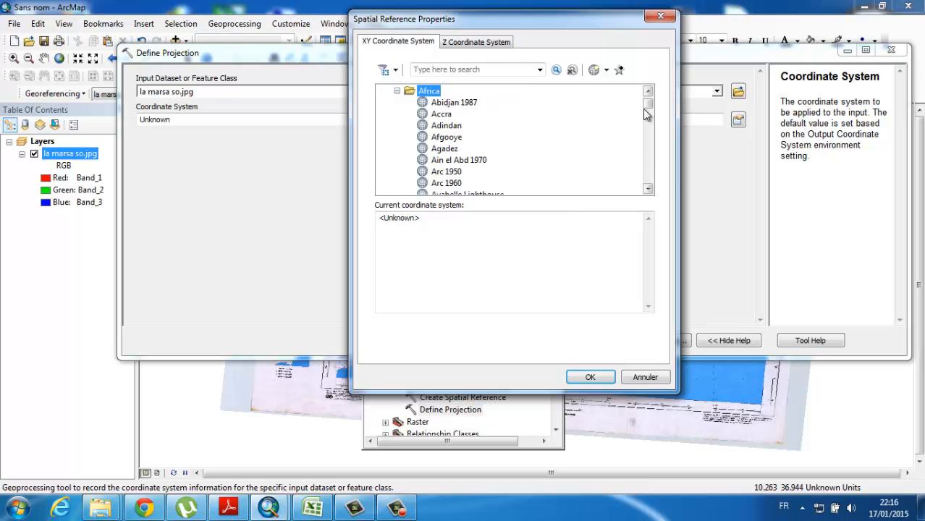
left_click_drag(648, 106, 647, 112)
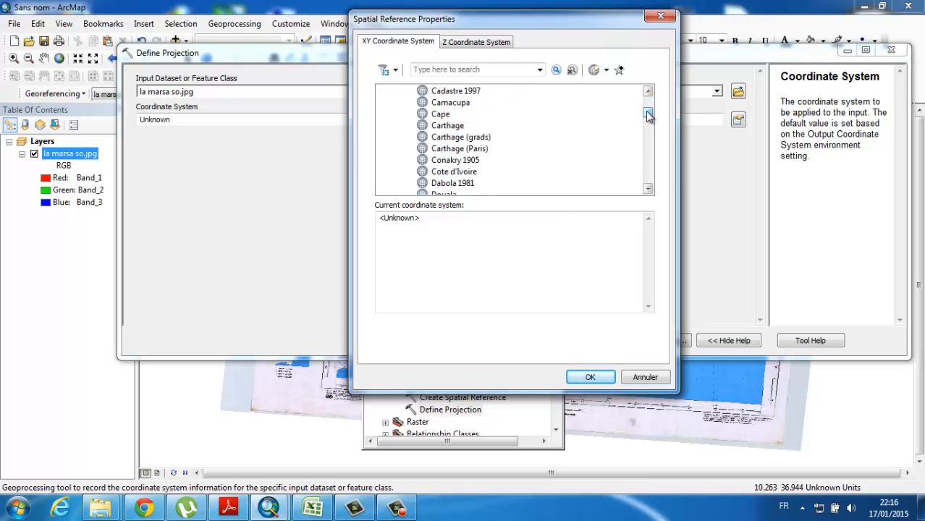
left_click(446, 127)
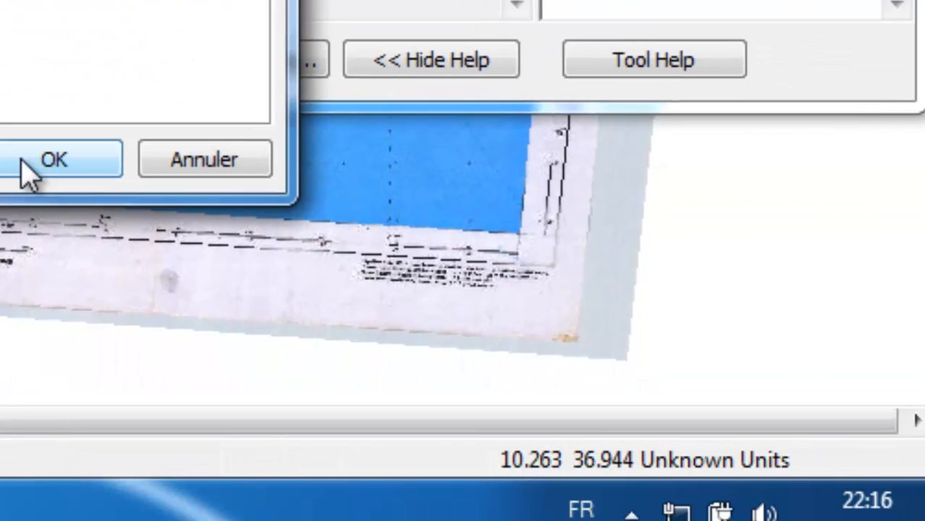
left_click(119, 221)
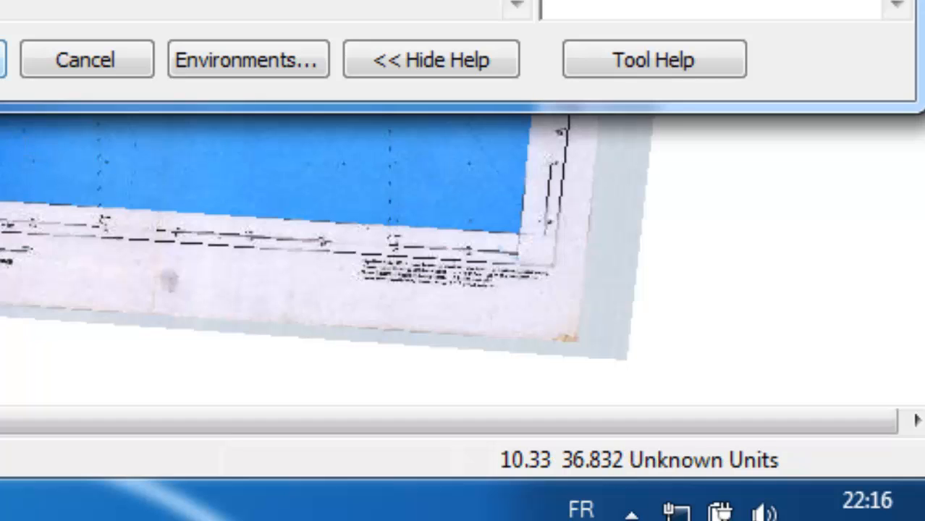
left_click(2, 59)
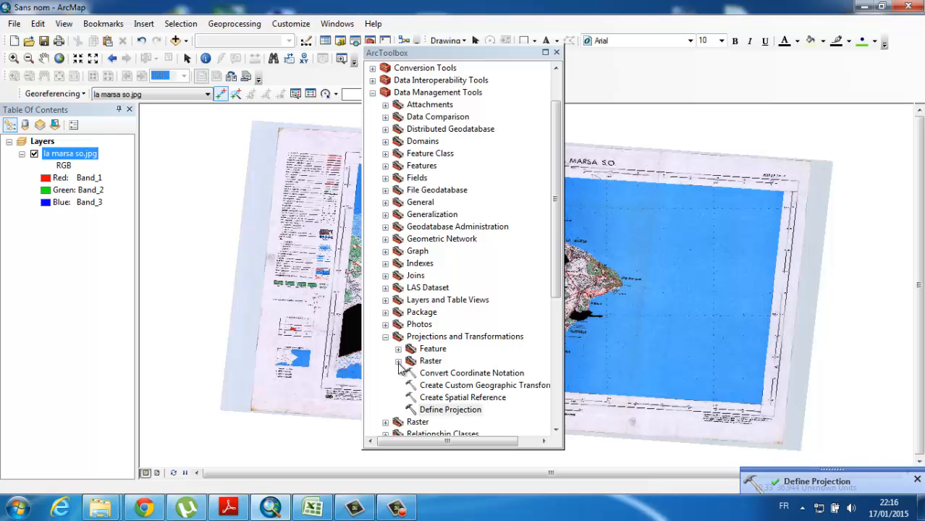
Open the Project Raster tool from the raster projection tools and choose la marsa so.jpg as the input raster
left_click(398, 361)
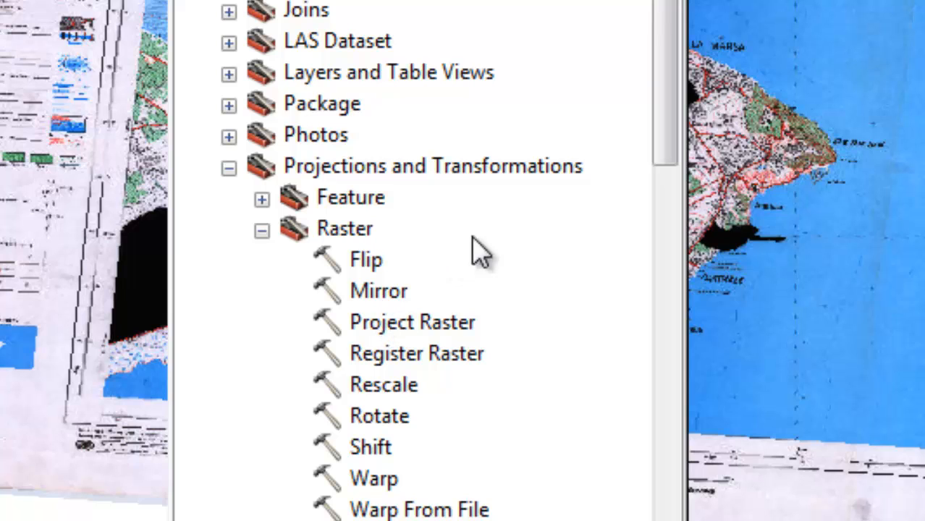
left_click_drag(665, 113, 644, 250)
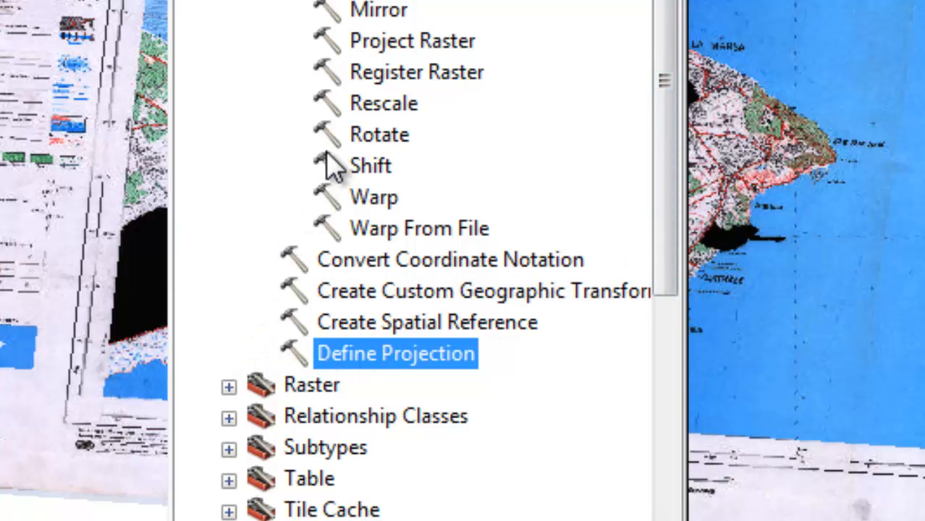
left_click(382, 41)
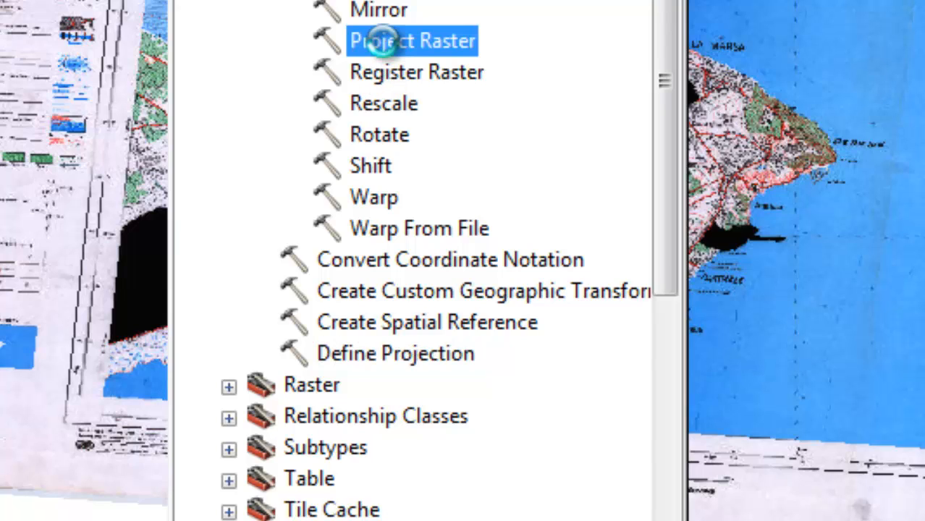
double_click(382, 42)
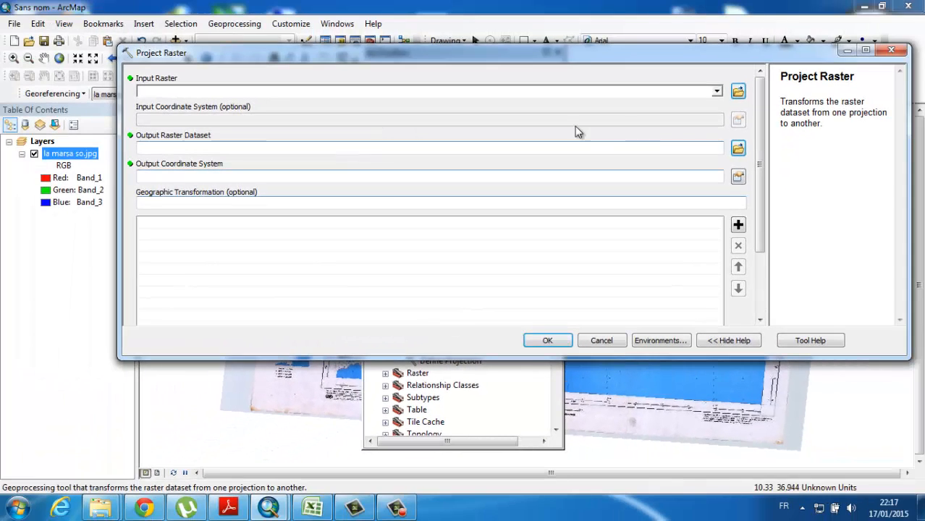
left_click(717, 91)
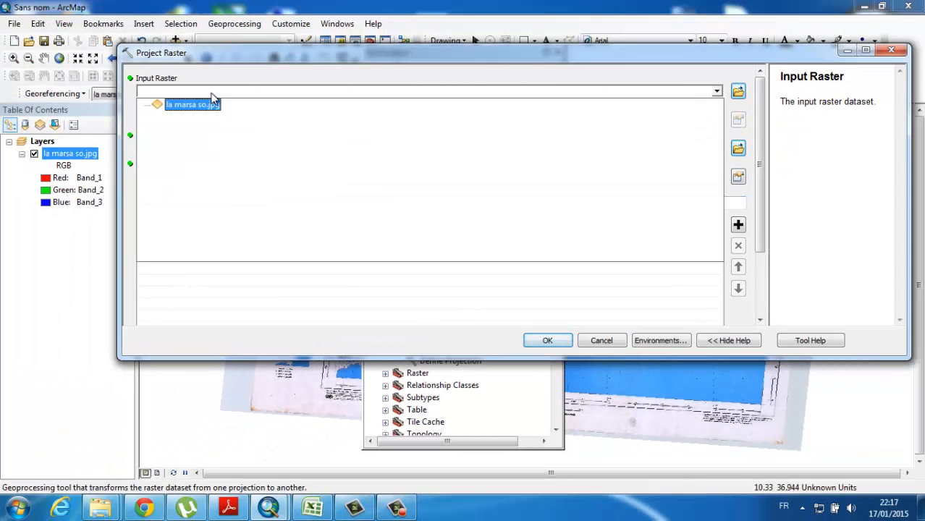
left_click(175, 107)
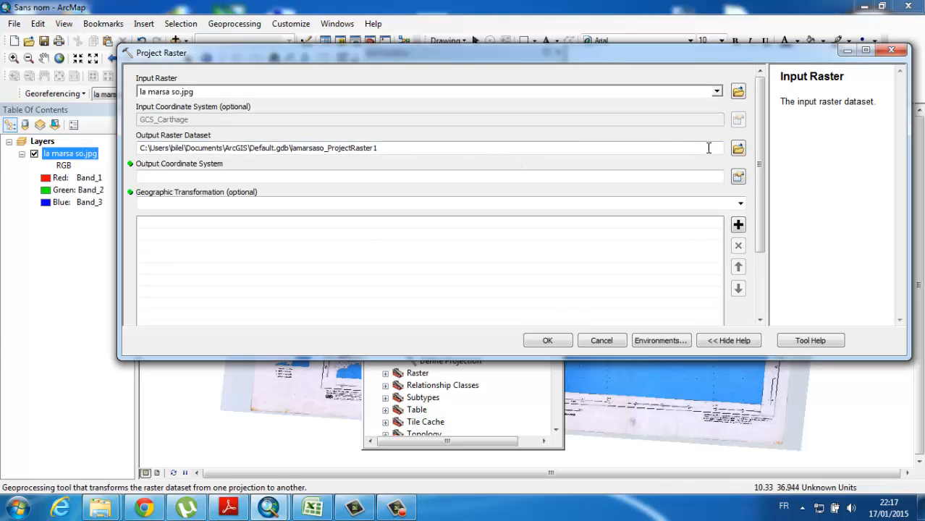
Create a folder named pmarsa on the Desktop while browsing for the output raster location
left_click(737, 149)
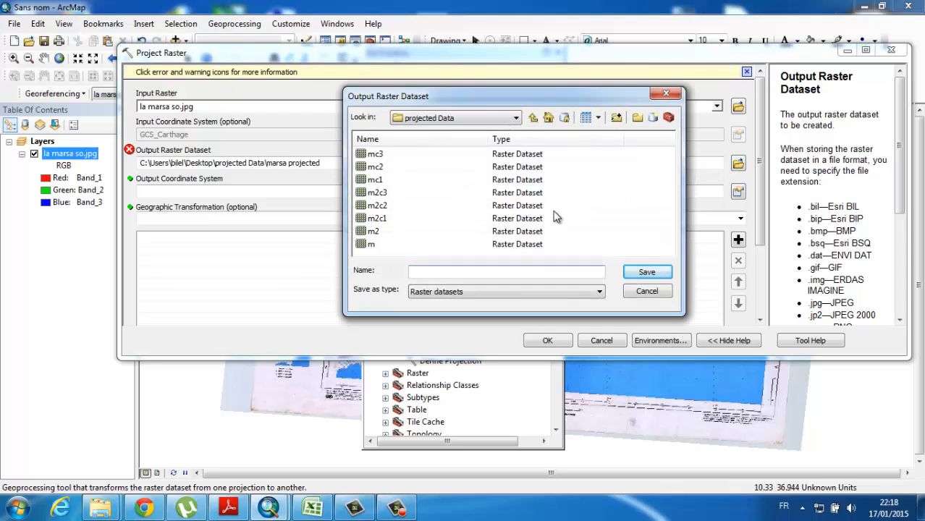
left_click(516, 118)
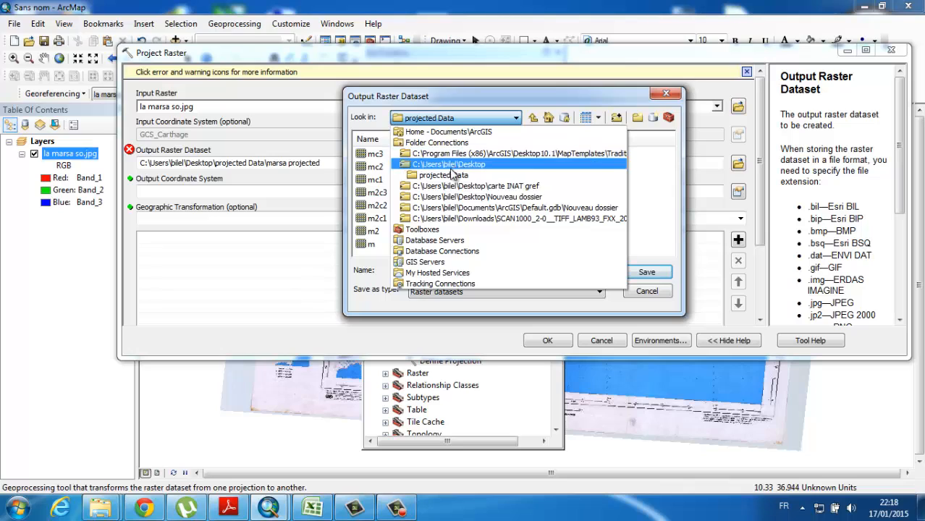
left_click(449, 164)
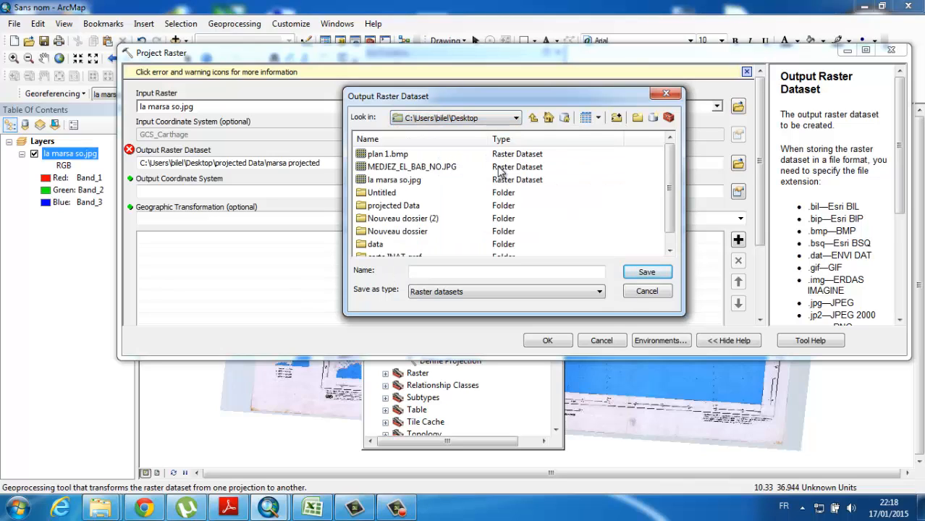
left_click(637, 117)
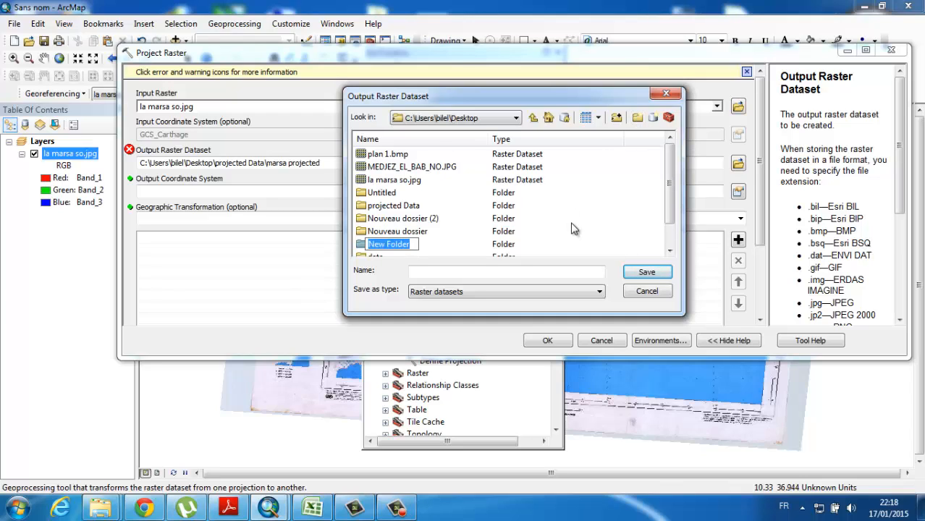
type("p")
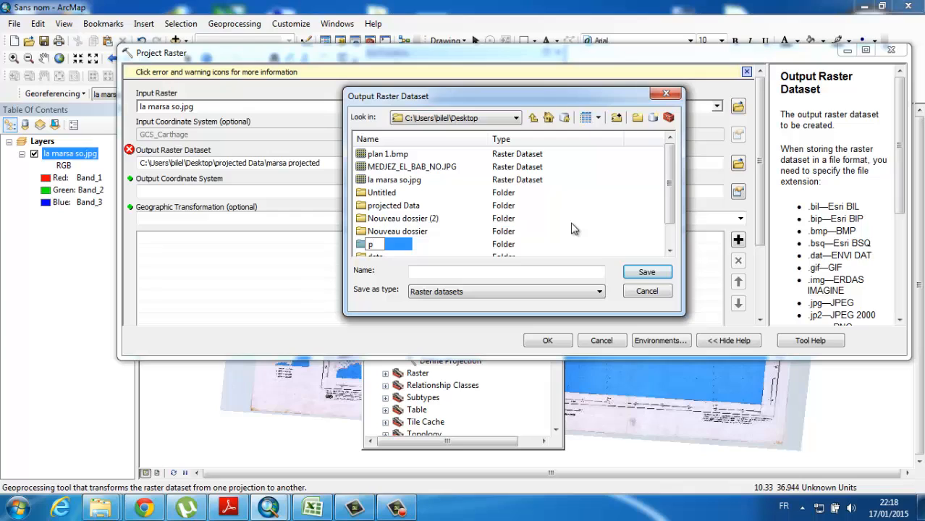
type("marse")
key("BackSpace")
type("a")
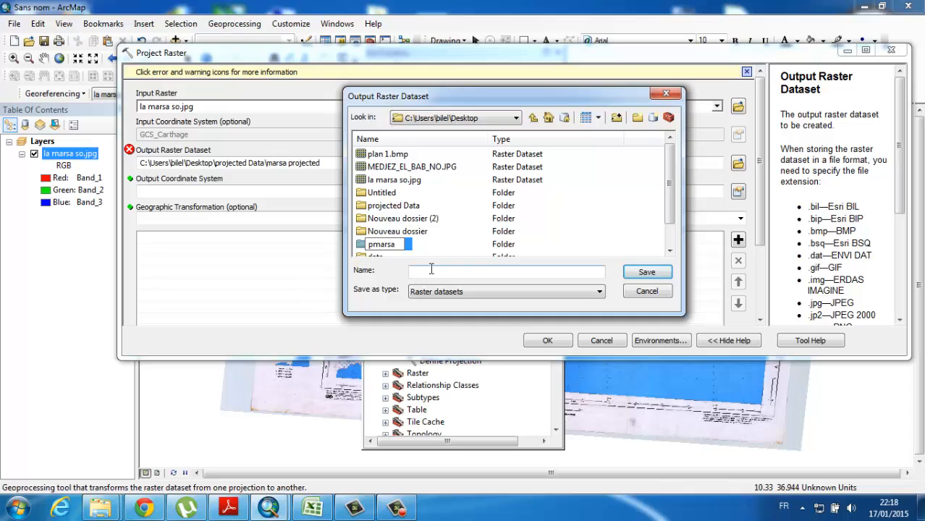
Save the output raster dataset as pmarsa inside the new pmarsa folder
left_click(413, 271)
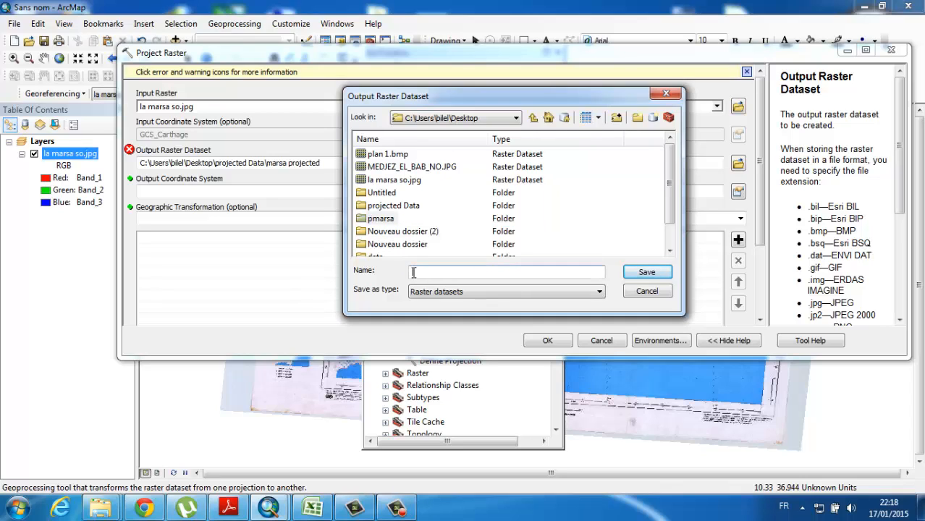
double_click(382, 218)
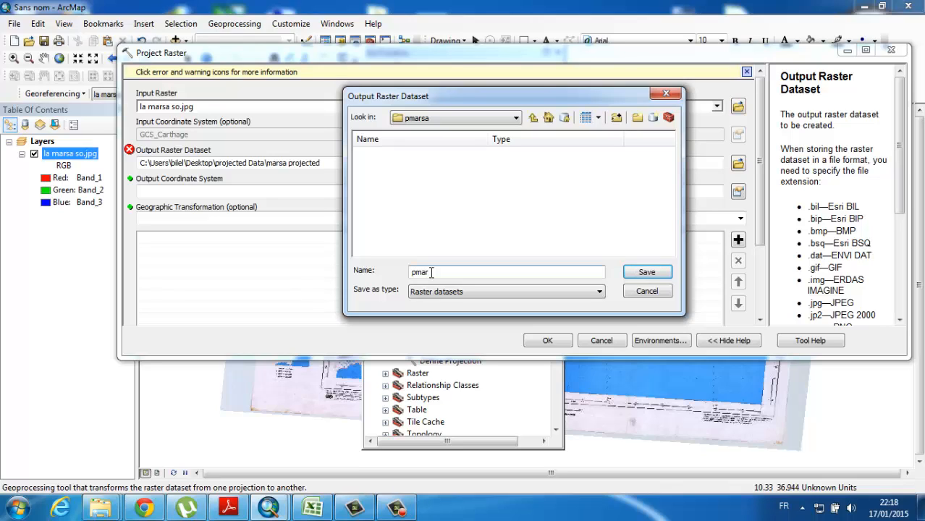
left_click(646, 271)
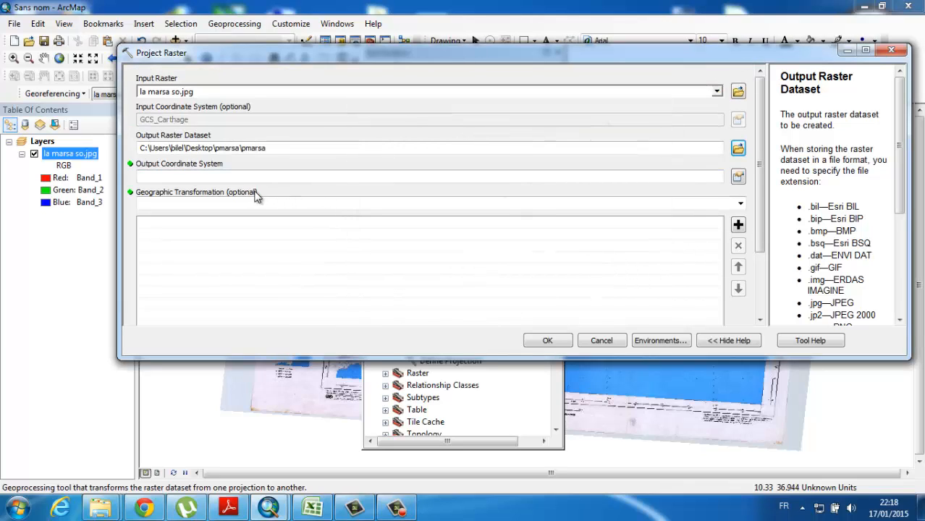
Browse the projected coordinate systems for the output raster down to the African UTM zones
left_click(738, 177)
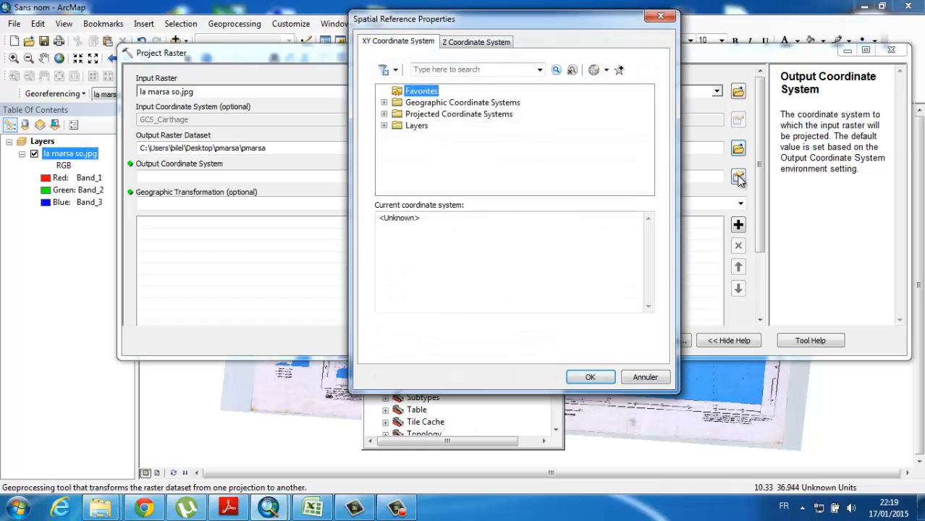
left_click(462, 114)
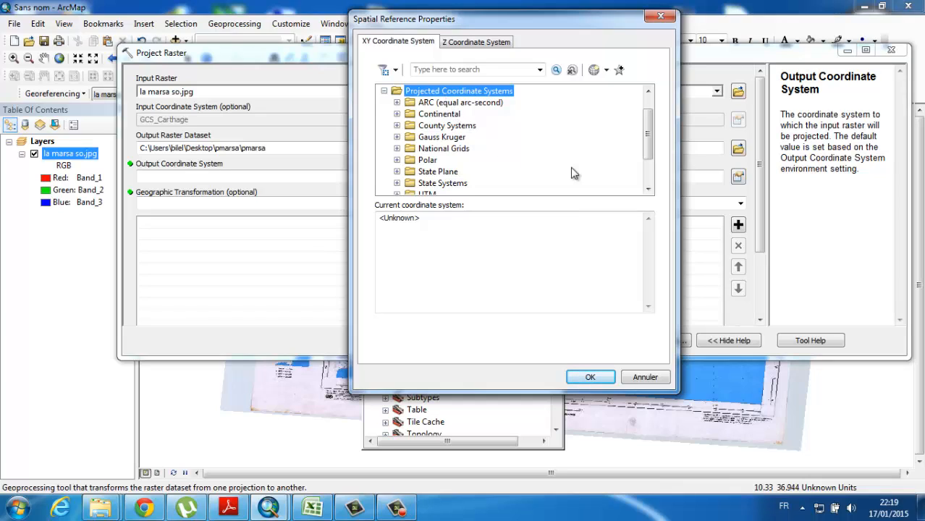
left_click_drag(649, 160, 649, 167)
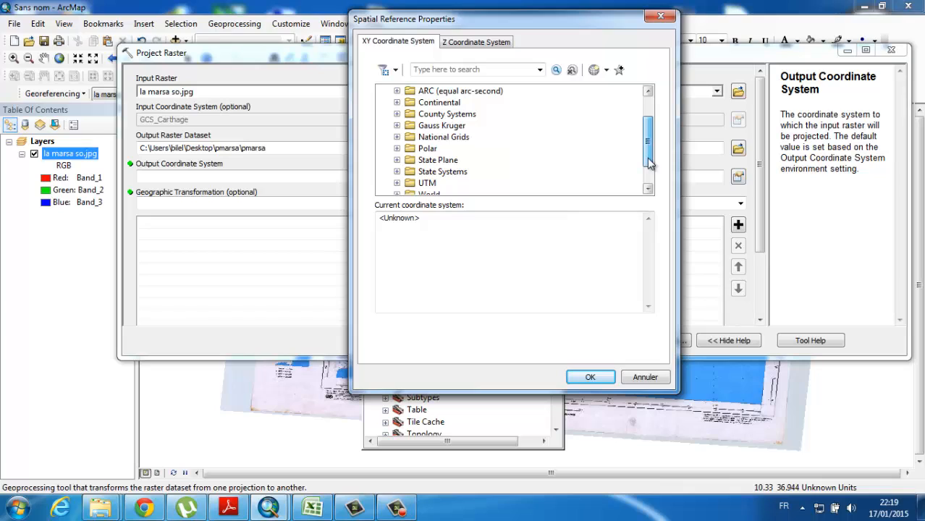
double_click(432, 184)
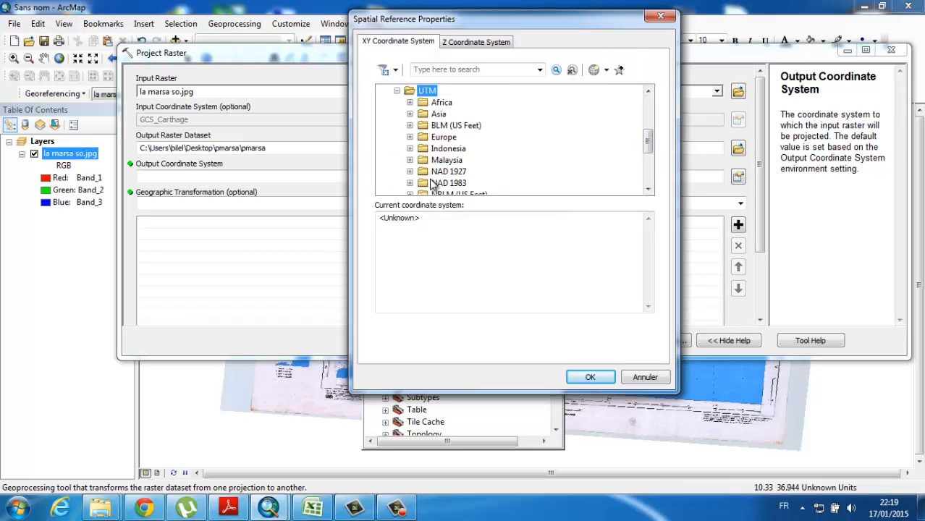
double_click(437, 103)
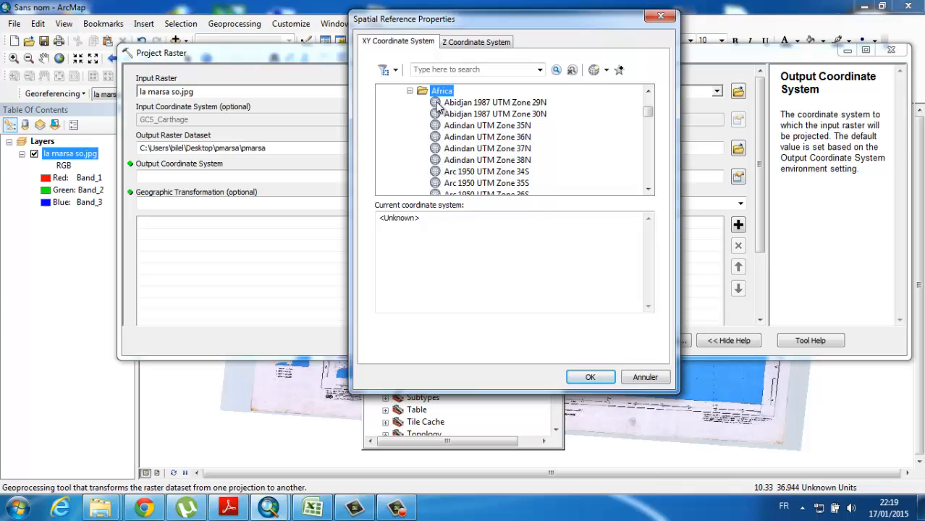
Set Carthage UTM Zone 32N as the output coordinate system and run Project Raster
left_click(647, 190)
left_click(647, 191)
left_click(647, 190)
left_click(647, 191)
left_click(647, 190)
left_click(647, 190)
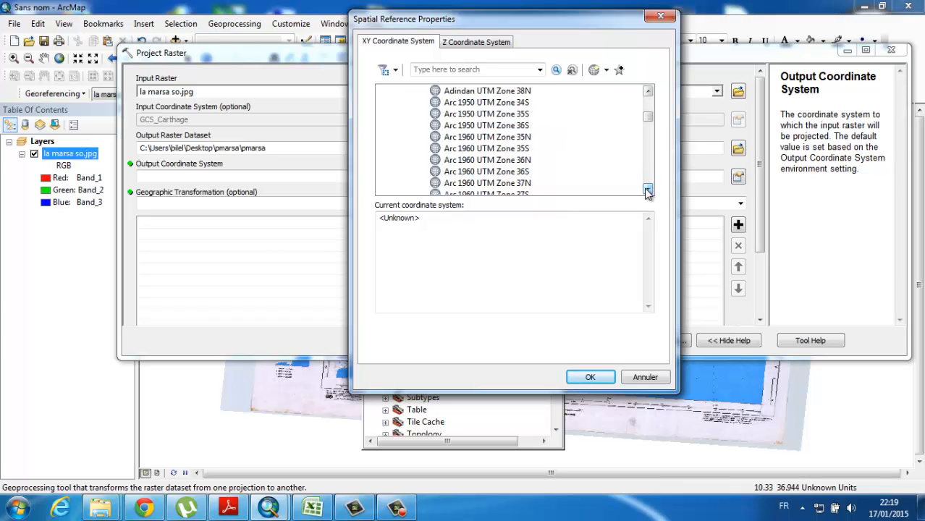
left_click(647, 190)
left_click(647, 190)
left_click(647, 190)
left_click(647, 190)
left_click(647, 190)
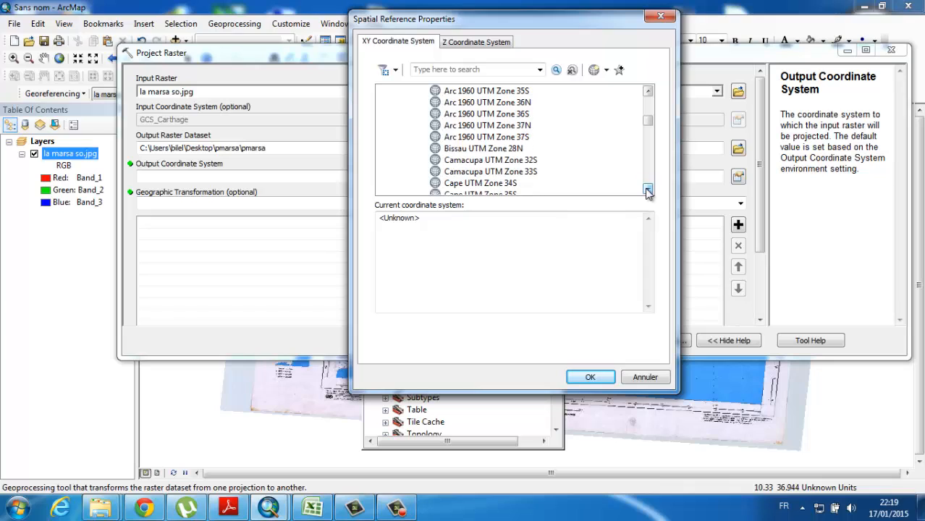
left_click(647, 191)
left_click(647, 190)
left_click(646, 190)
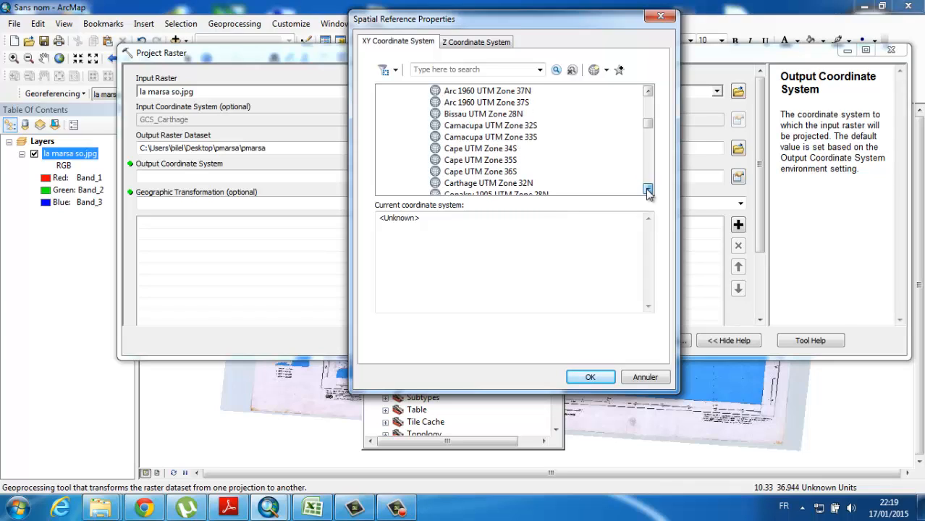
left_click(510, 186)
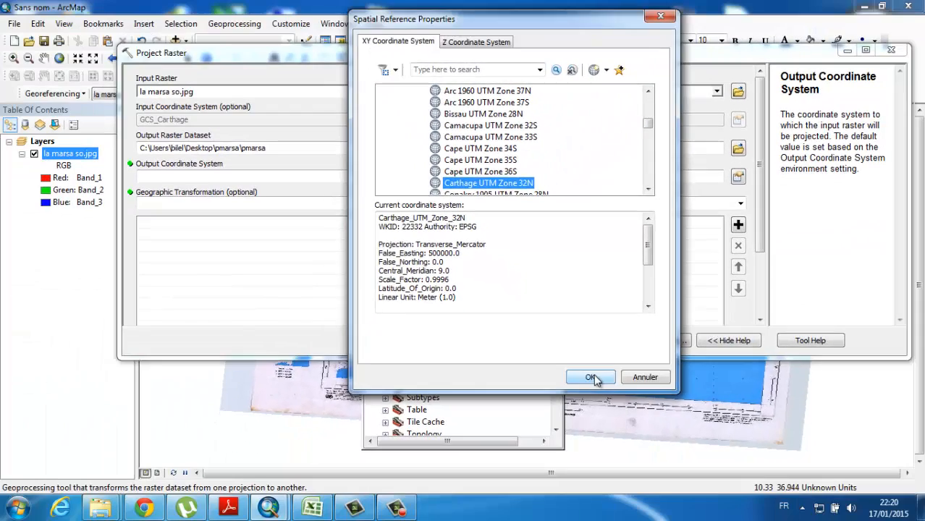
left_click(592, 377)
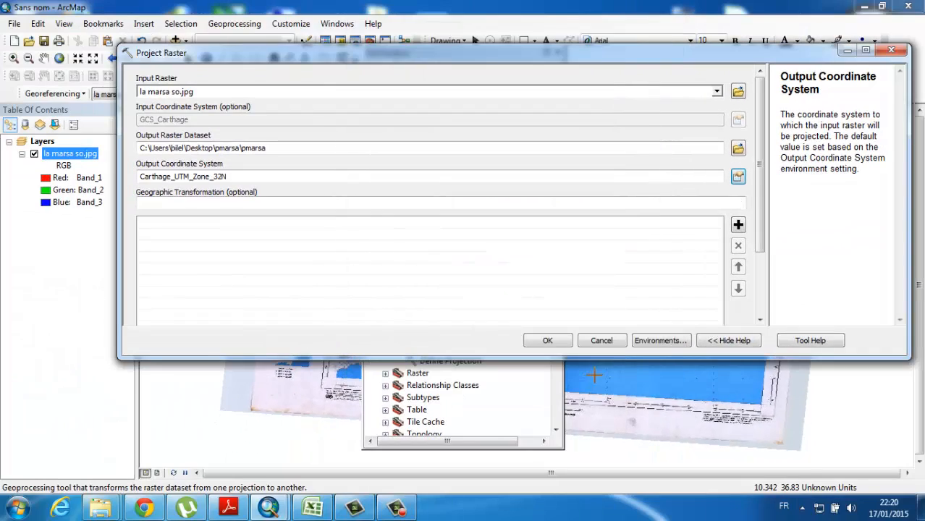
left_click(548, 341)
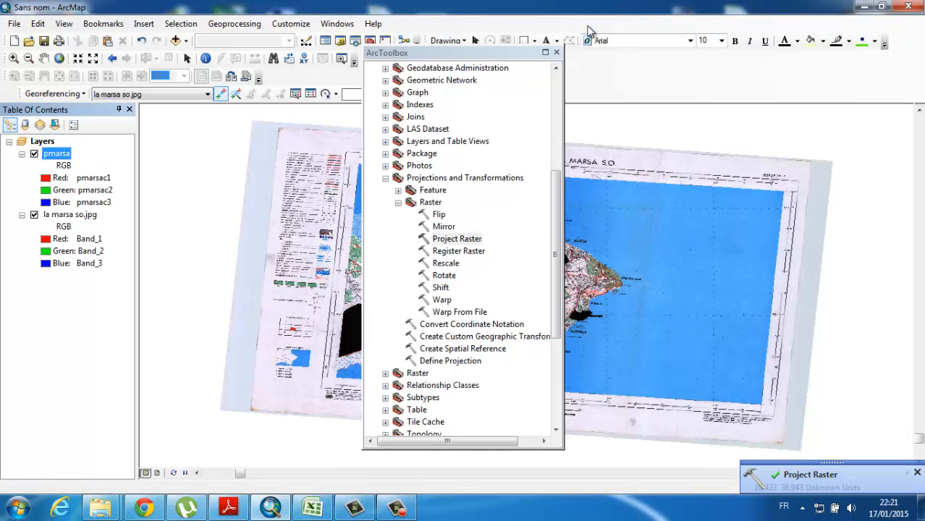
Close the toolbox and ArcMap without saving the map, and restart ArcMap with a blank map
left_click(556, 53)
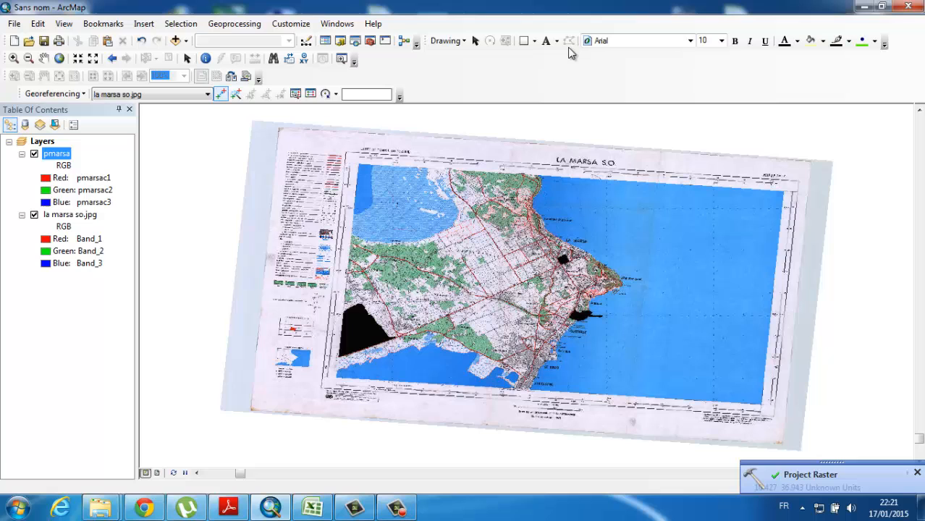
left_click(910, 7)
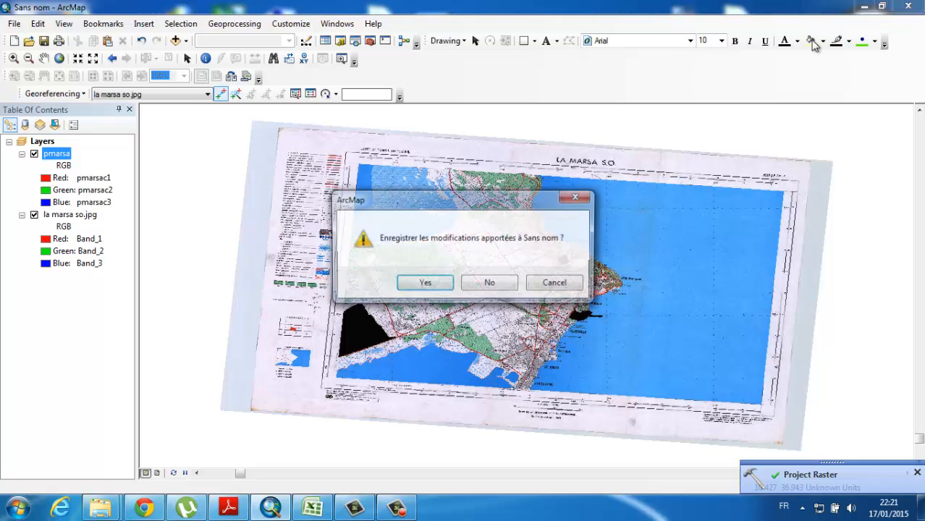
left_click(490, 284)
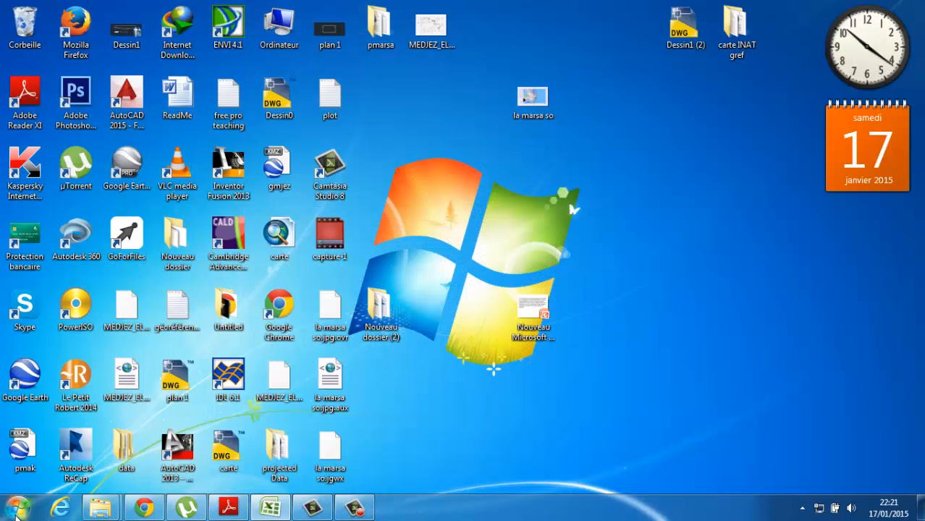
left_click(16, 510)
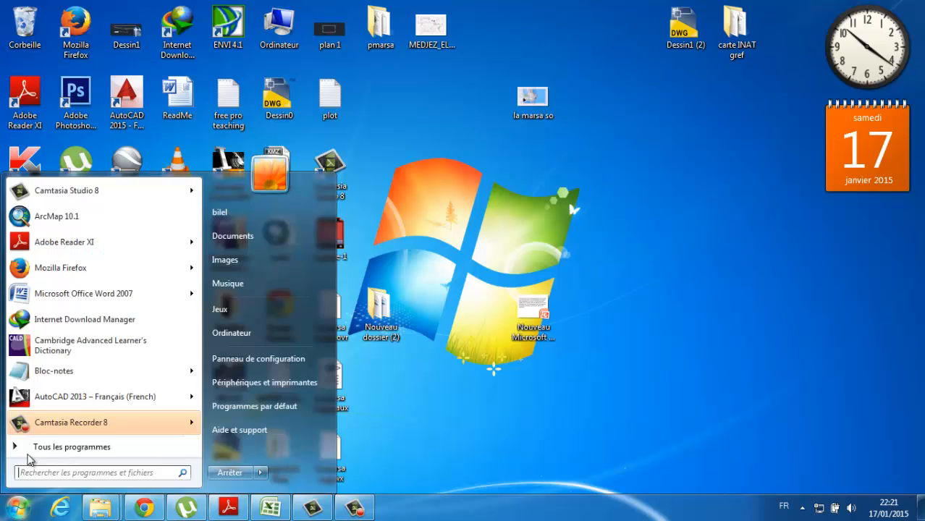
left_click(53, 218)
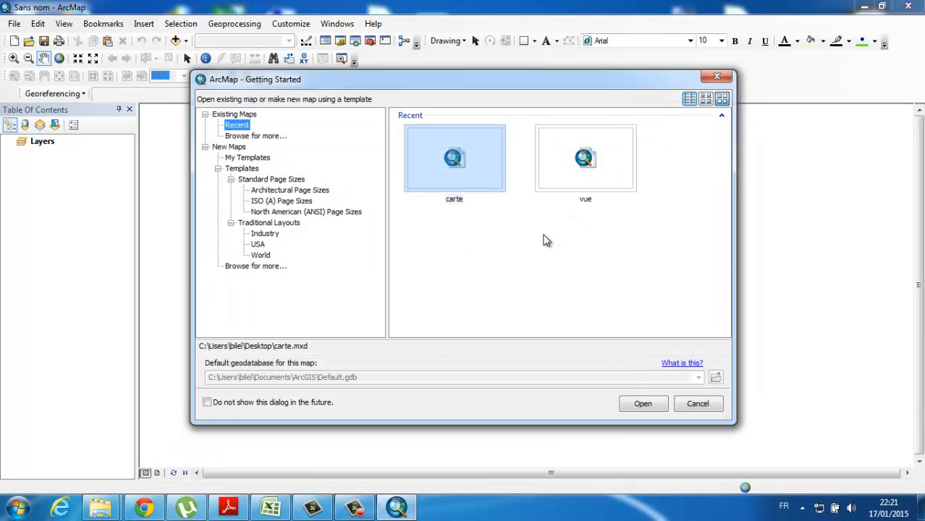
left_click(699, 405)
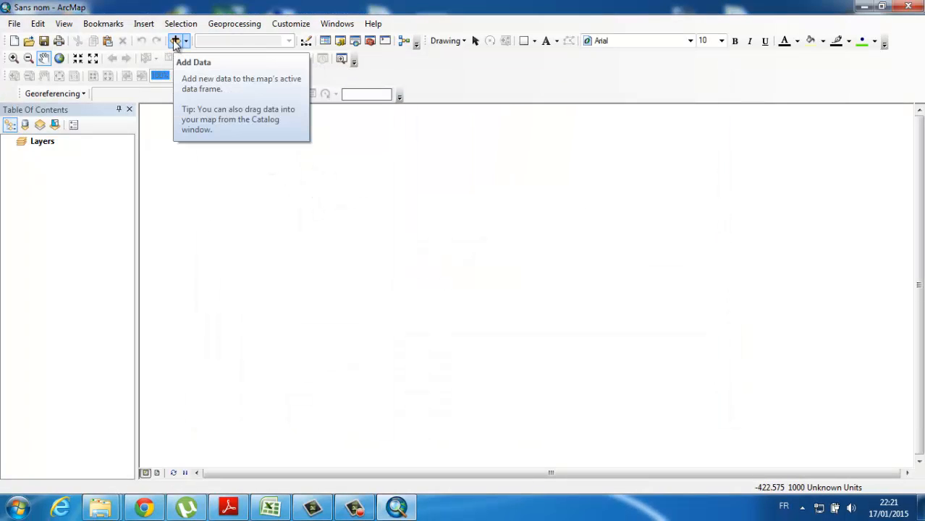
Add the projected raster pmarsa from the pmarsa folder on the Desktop to the blank map
left_click(176, 41)
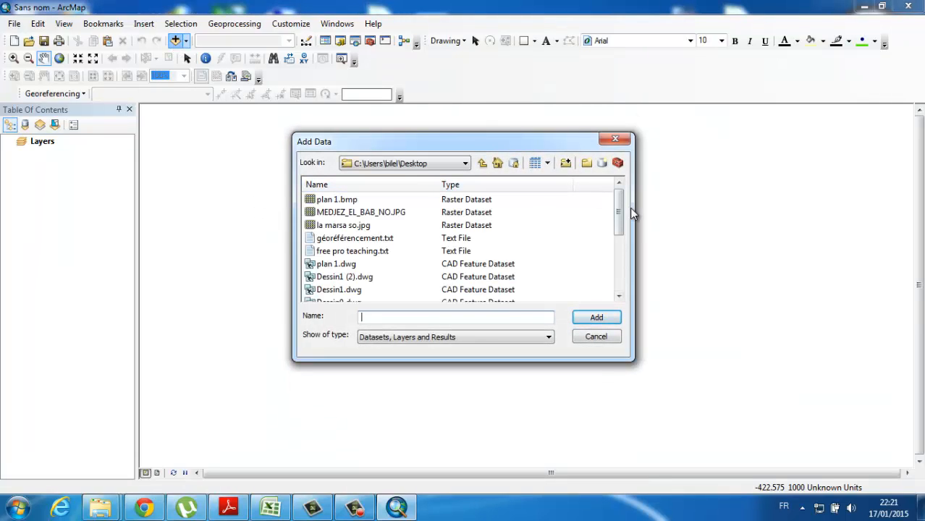
left_click_drag(622, 208, 620, 255)
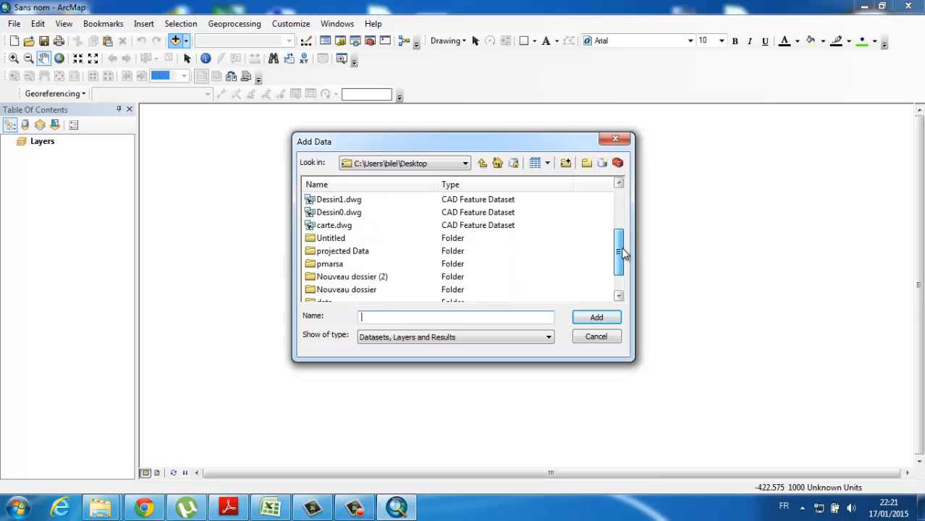
double_click(330, 265)
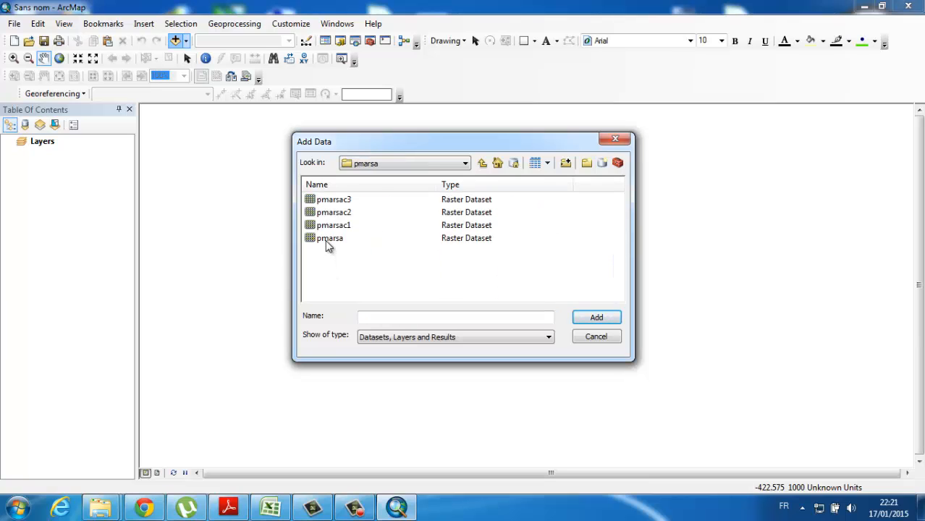
left_click(327, 242)
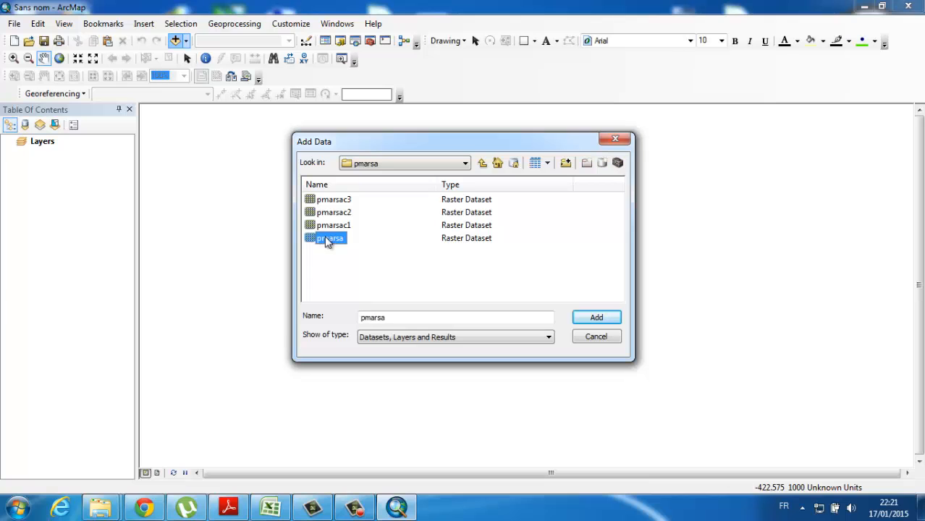
left_click(593, 318)
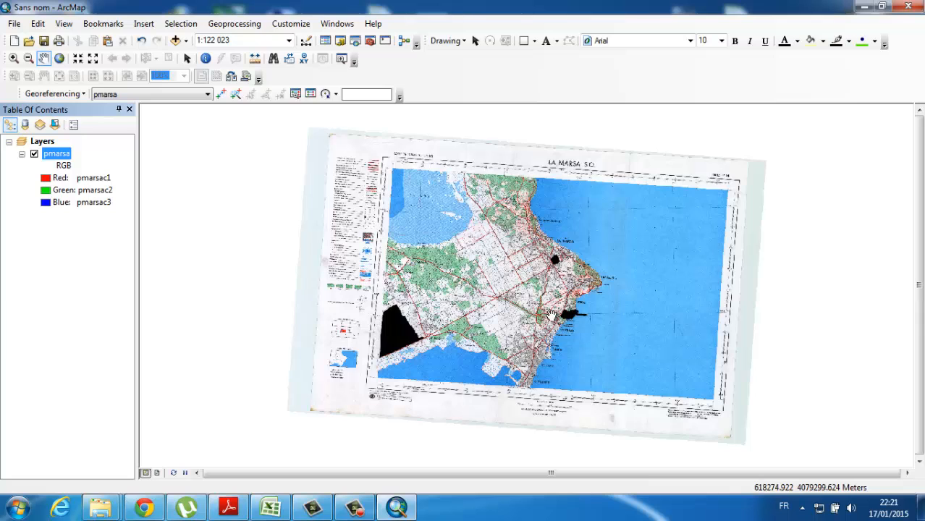
Examine the UTM coordinate readout in metres while moving over different areas of the pmarsa raster
scroll(544, 324, "up", 2)
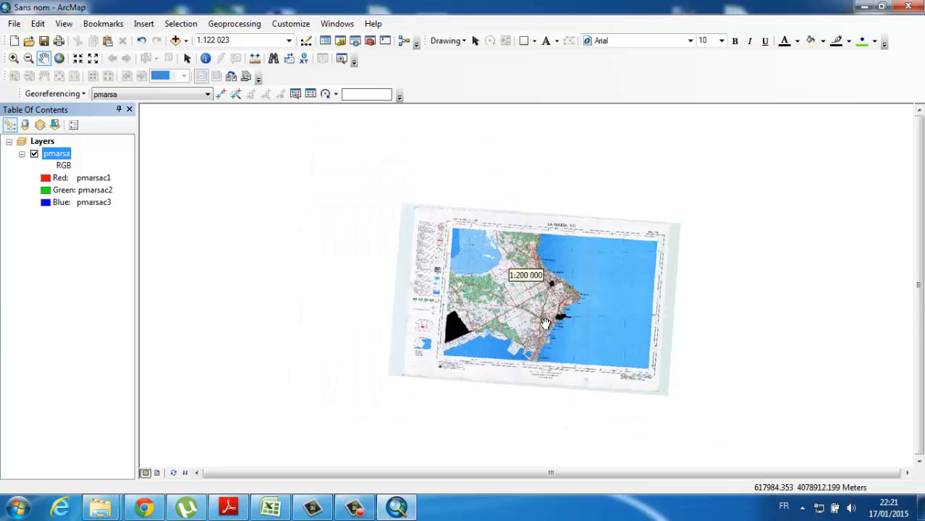
scroll(544, 324, "down", 3)
scroll(544, 323, "down", 3)
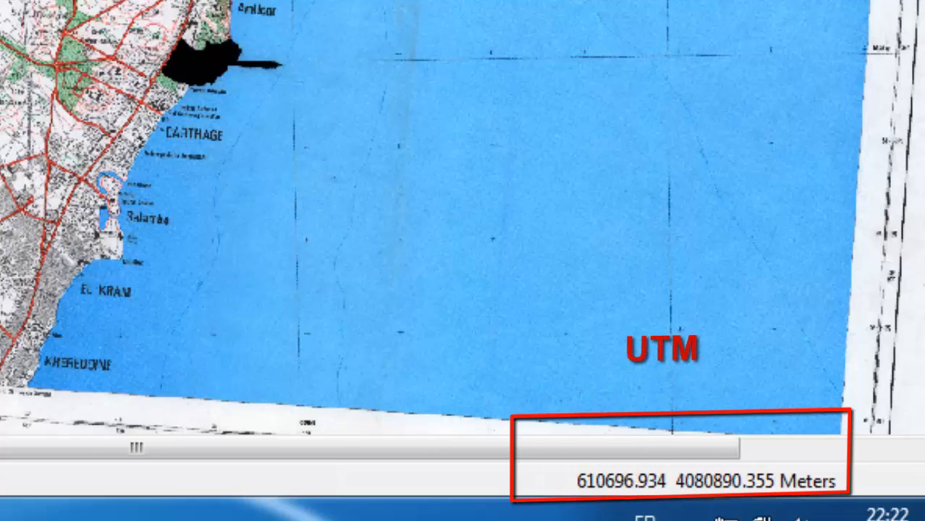
left_click(16, 2)
left_click(15, 1)
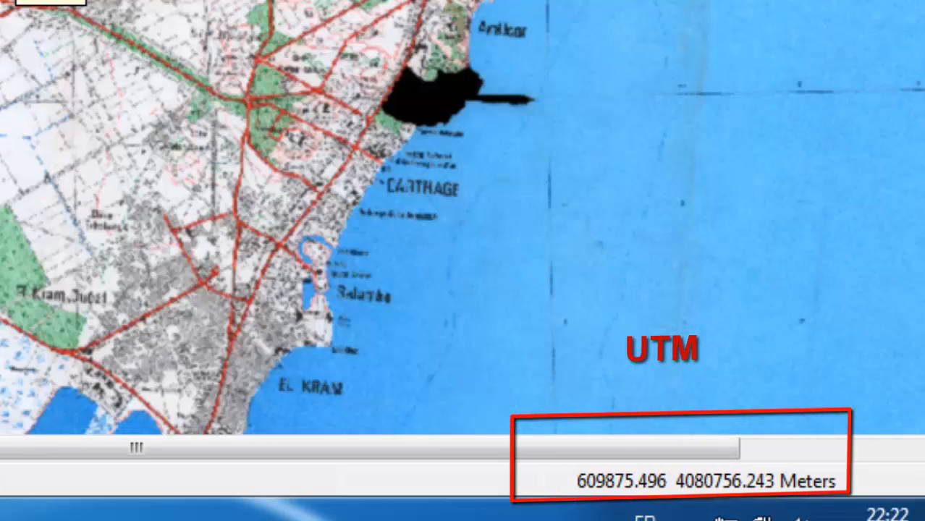
left_click(16, 1)
scroll(463, 217, "down", 2)
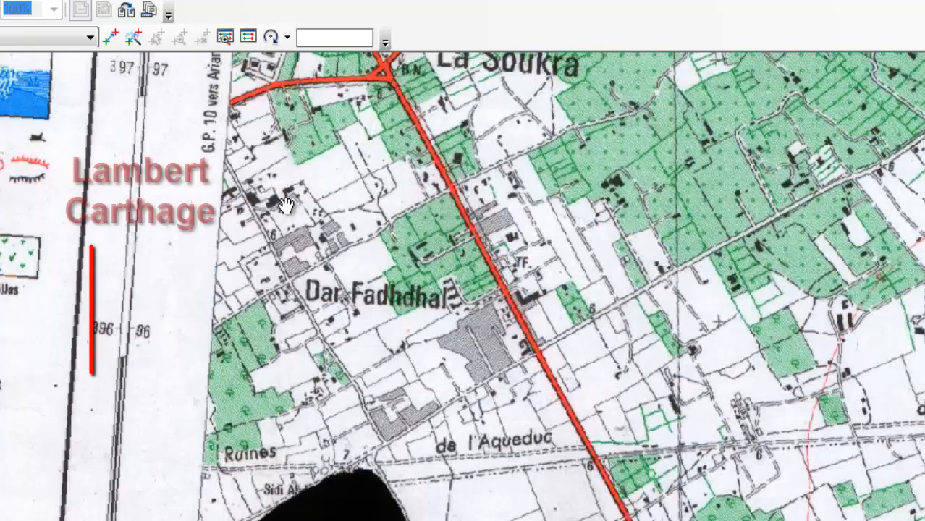
Examine the Lambert Carthage grid labels along the western, southern and eastern margins of the pmarsa map
left_click_drag(285, 199, 294, 391)
left_click_drag(306, 318, 225, 54)
left_click_drag(352, 365, 301, 69)
left_click_drag(425, 449, 382, 239)
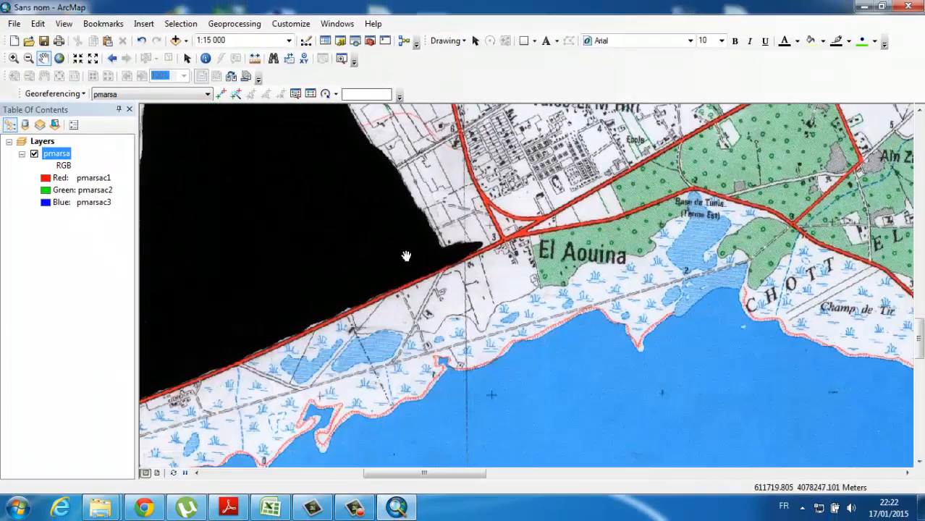
scroll(413, 319, "up", 2)
scroll(418, 280, "down", 3)
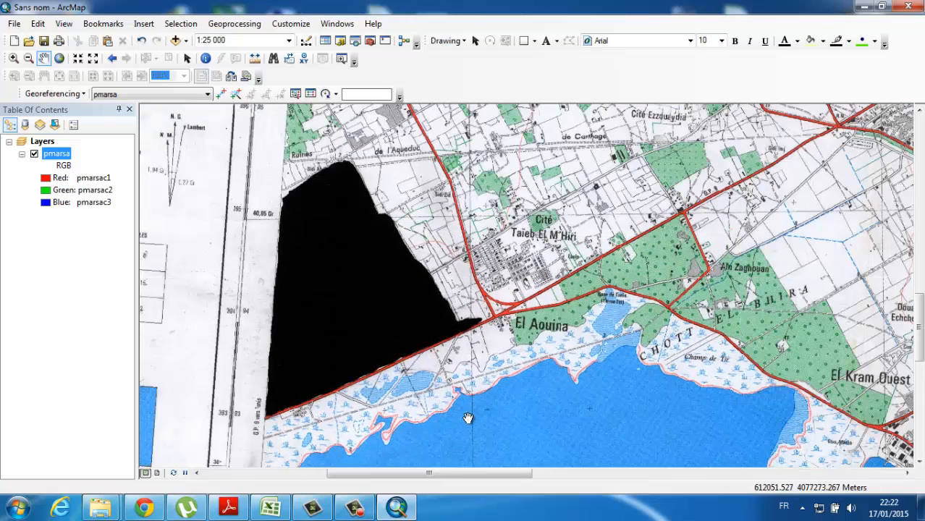
left_click_drag(469, 415, 411, 198)
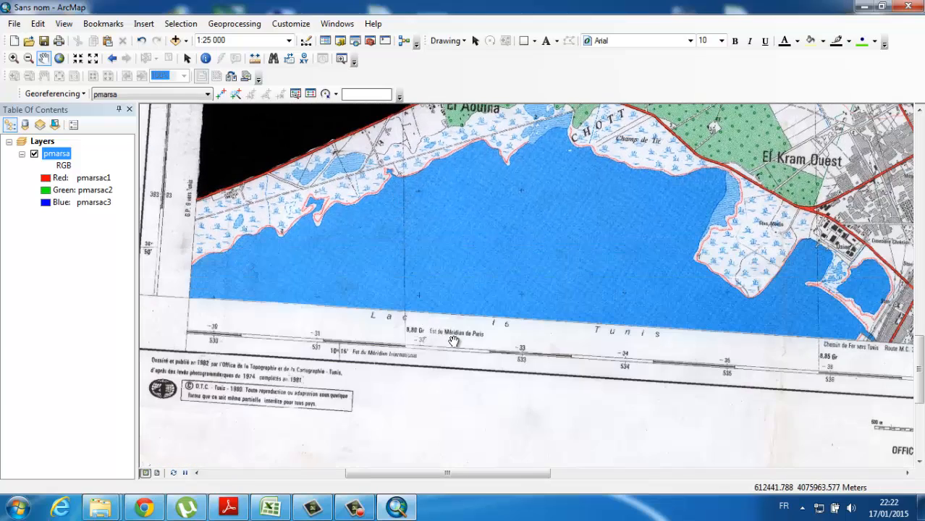
left_click_drag(587, 341, 313, 337)
left_click_drag(656, 357, 444, 354)
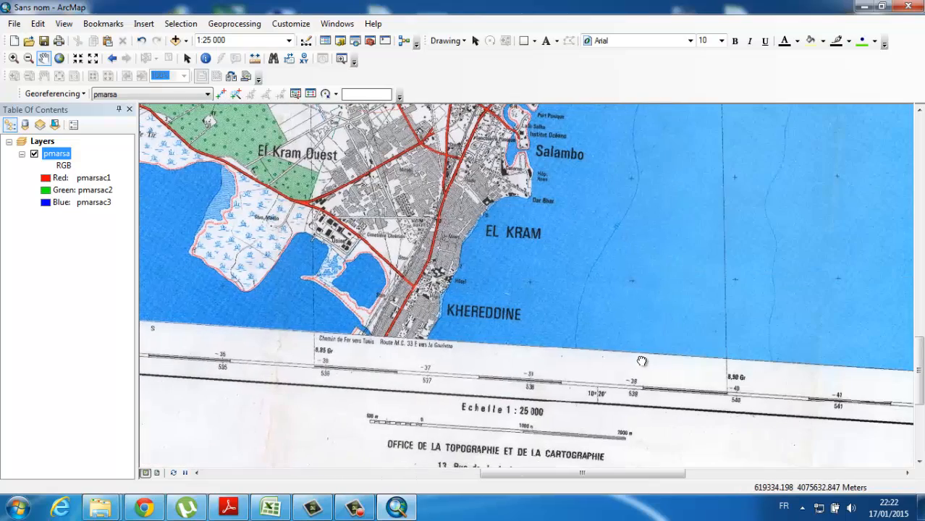
left_click_drag(642, 361, 401, 360)
left_click_drag(613, 370, 330, 358)
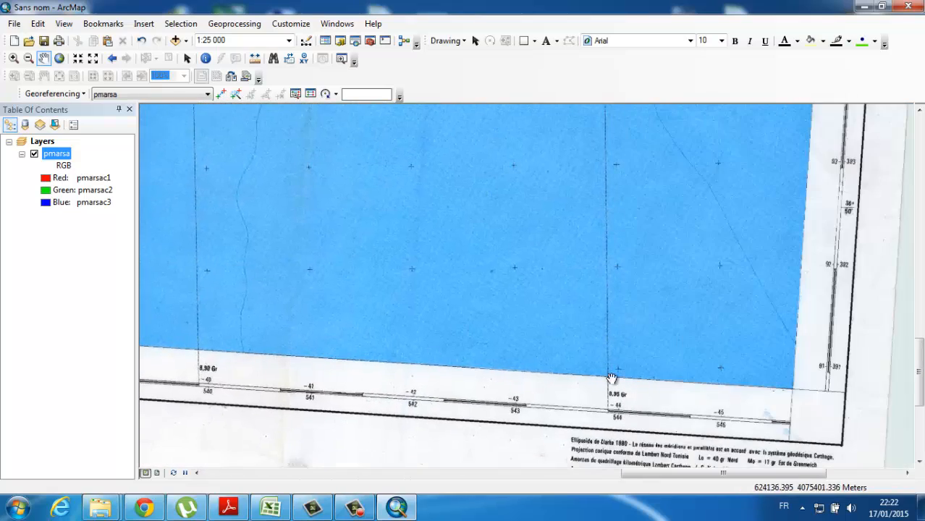
left_click_drag(672, 294, 682, 335)
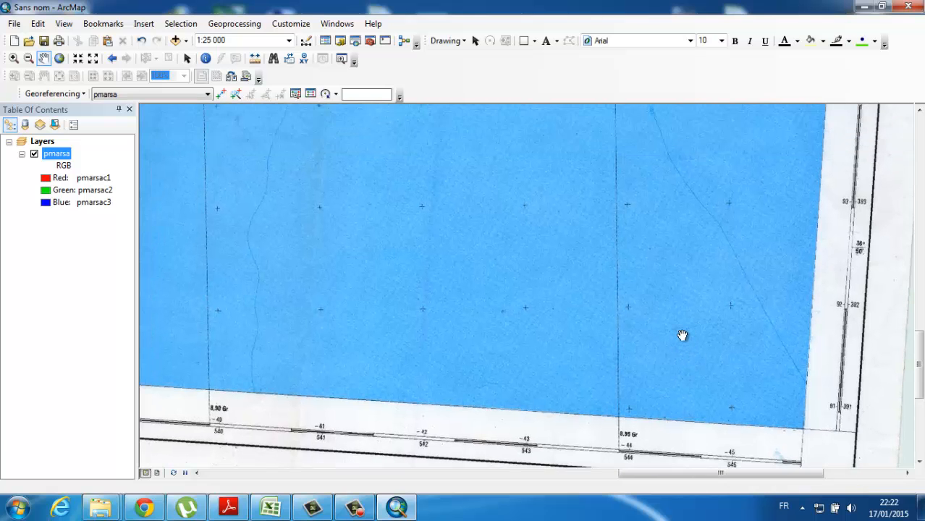
scroll(680, 335, "down", 4)
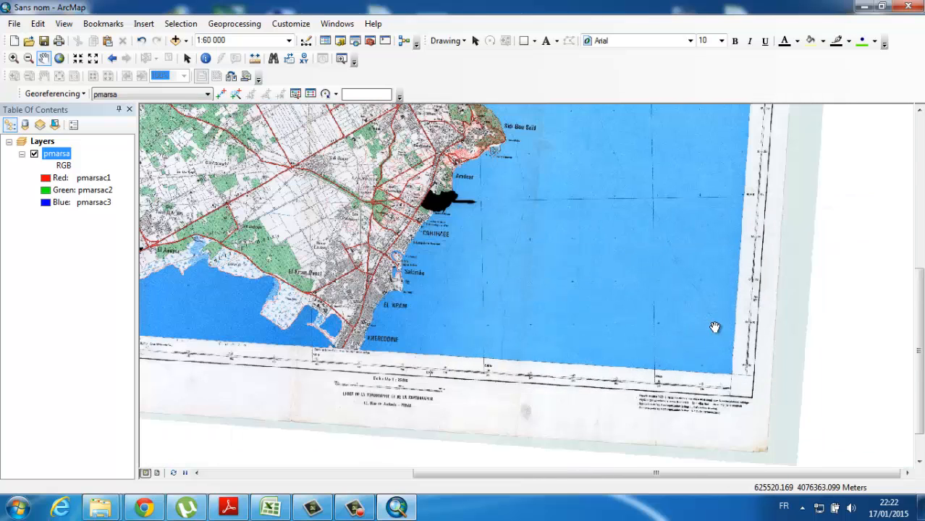
left_click_drag(717, 305, 643, 301)
scroll(685, 312, "down", 1)
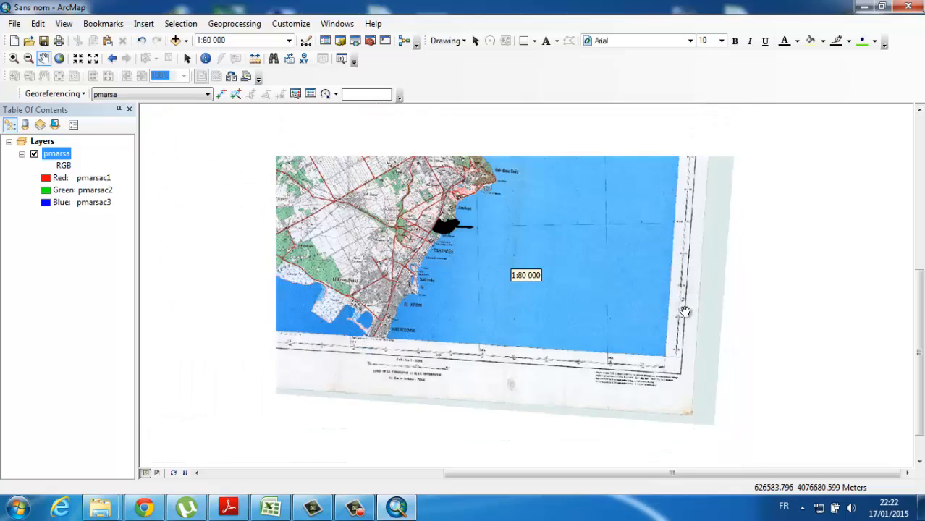
scroll(685, 311, "up", 1)
scroll(684, 312, "up", 4)
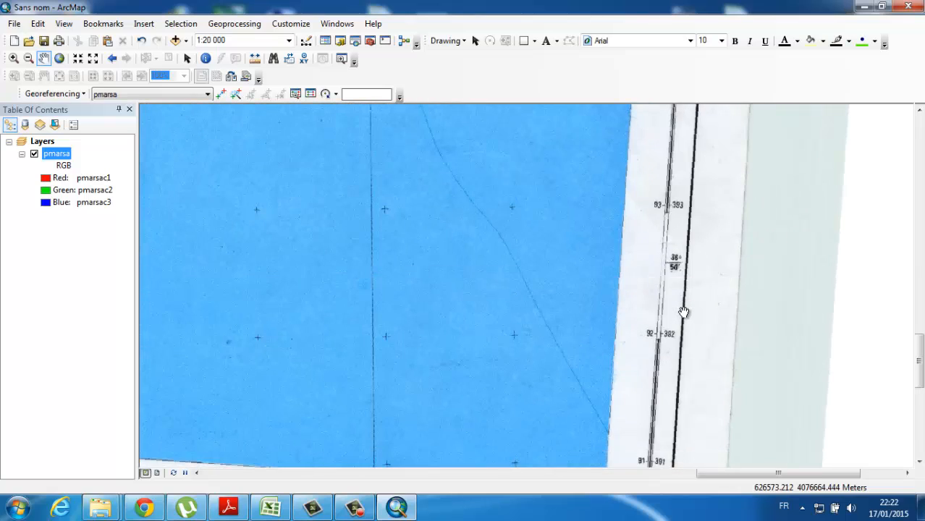
Set the data frame's display units to Degrees Minutes Seconds and apply the change
scroll(681, 311, "up", 2)
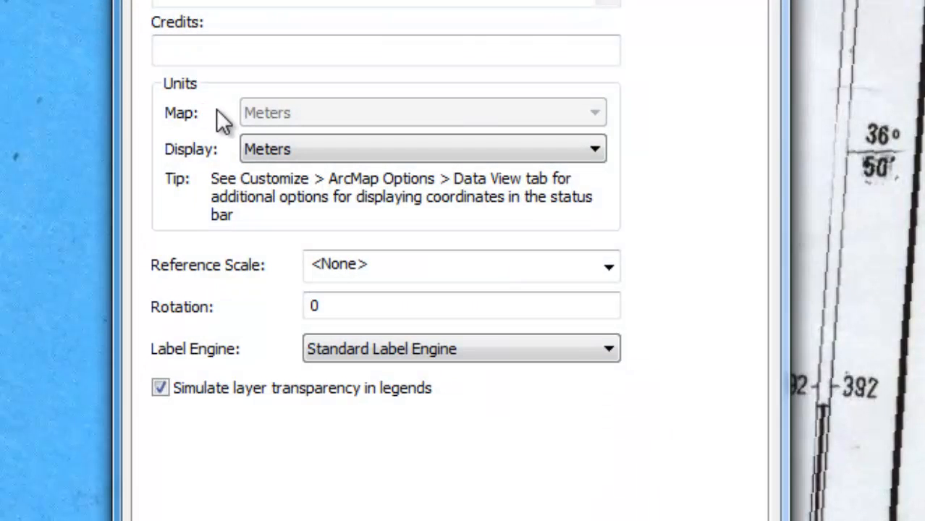
left_click(295, 147)
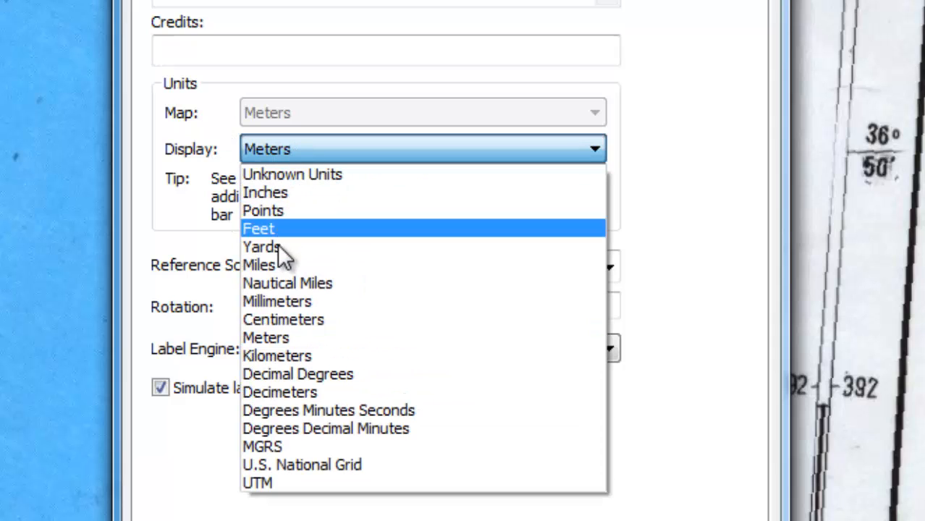
left_click(305, 409)
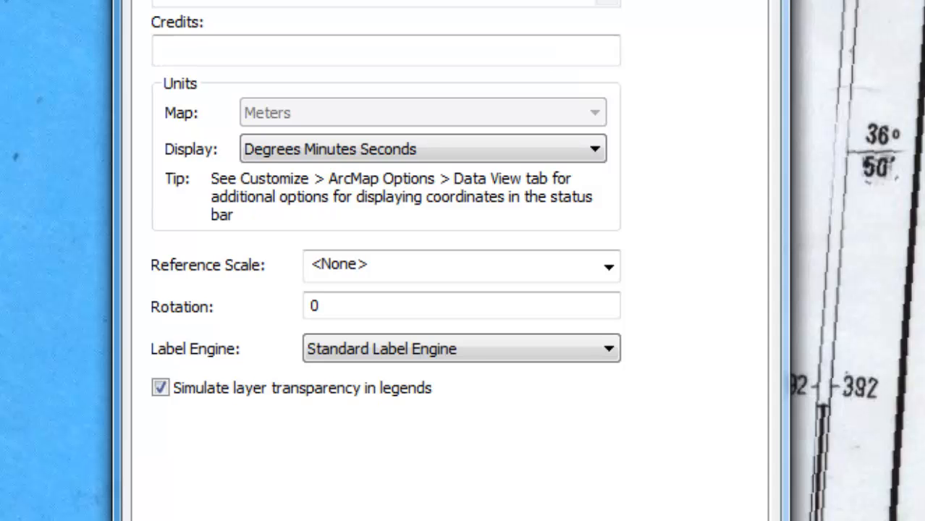
left_click(485, 458)
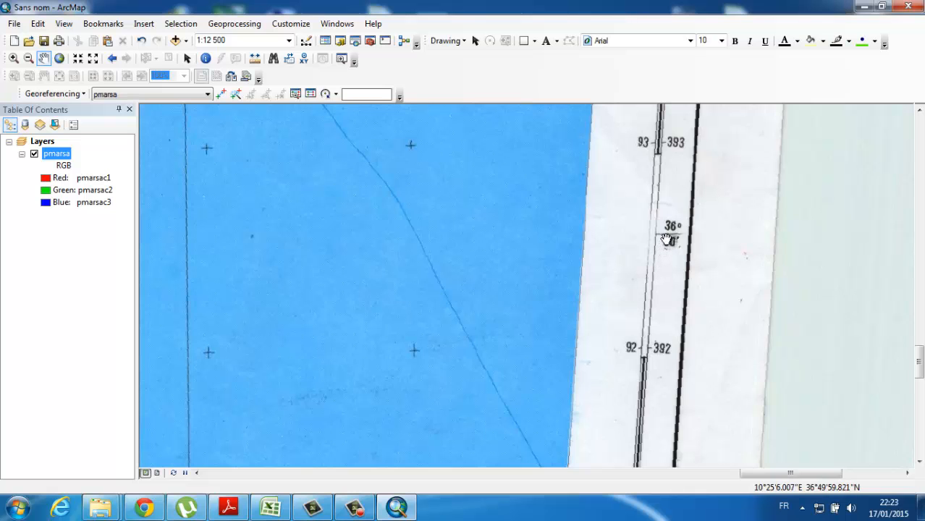
Compare the 36°50' latitude tick on the map's eastern margin with the coordinate readout in degrees, minutes and seconds
scroll(666, 240, "up", 1)
scroll(666, 240, "down", 5)
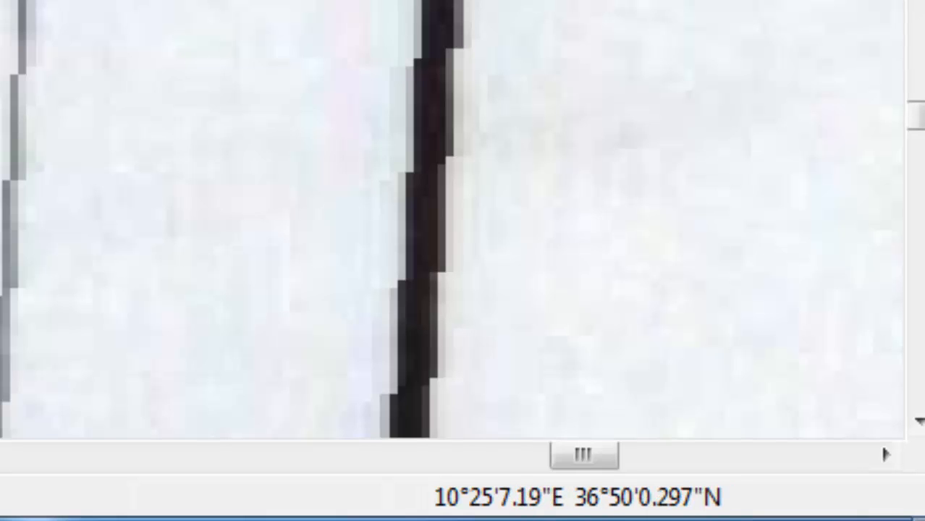
scroll(684, 290, "down", 1)
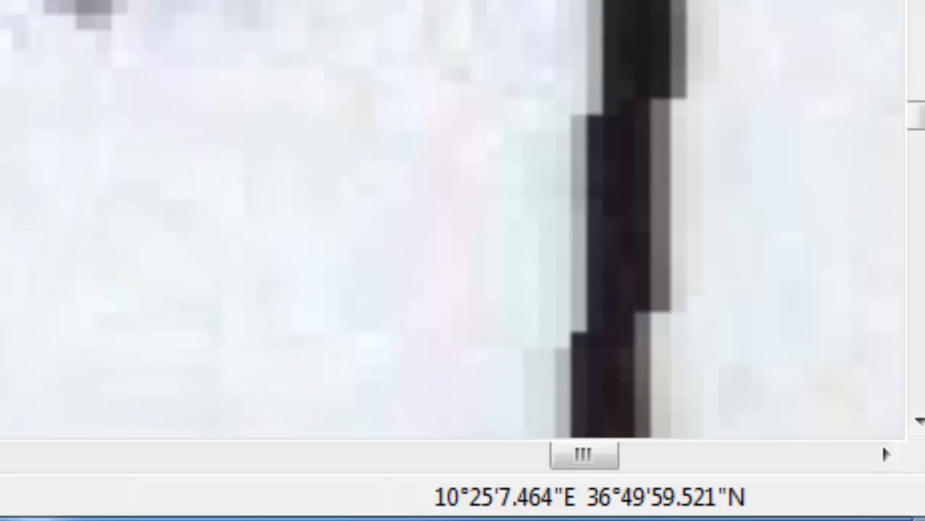
scroll(684, 289, "up", 5)
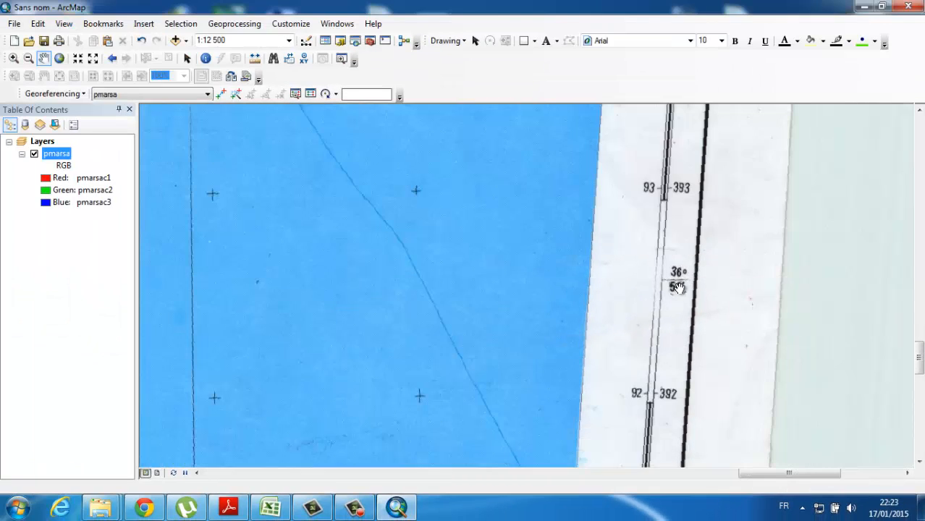
Check the 10°25' longitude tick on the map's northern margin, near the sheet number, against the coordinate readout
scroll(678, 287, "up", 2)
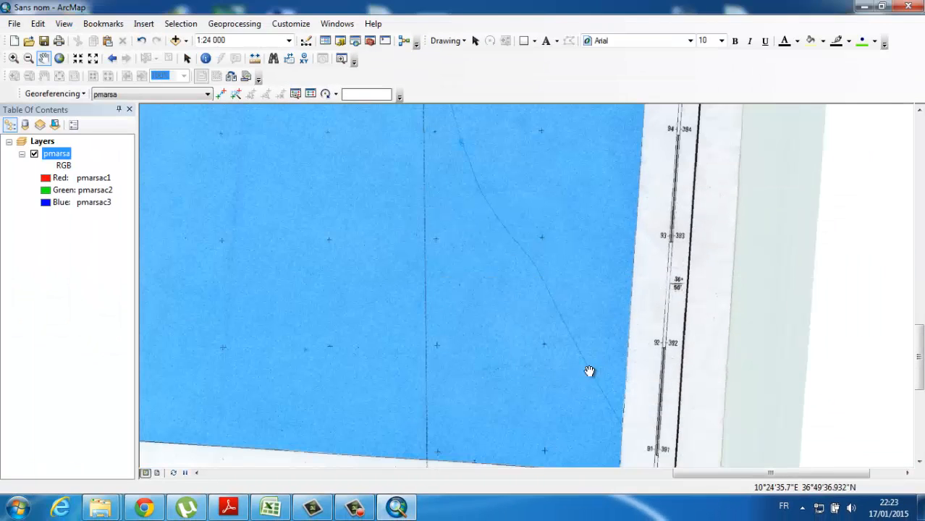
left_click_drag(588, 371, 704, 167)
left_click_drag(530, 176, 554, 367)
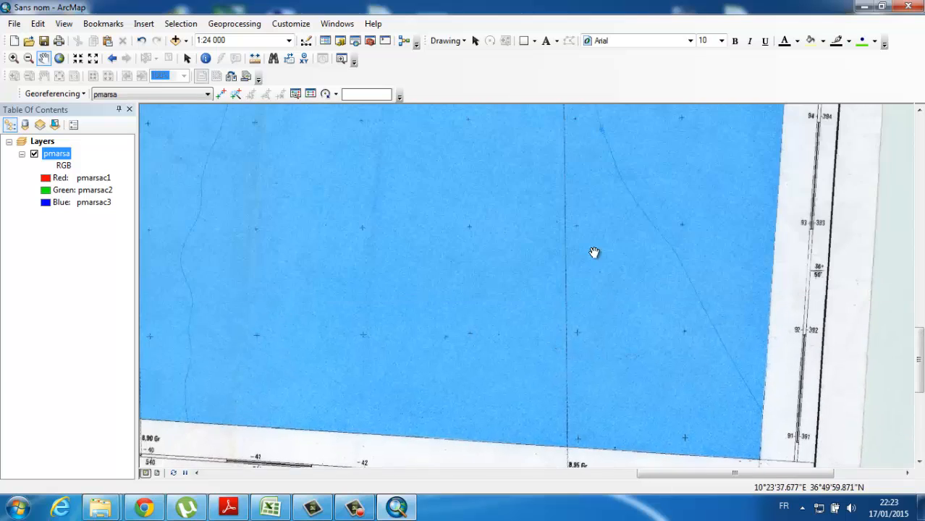
left_click_drag(613, 139, 624, 258)
scroll(624, 258, "down", 1)
scroll(624, 257, "up", 5)
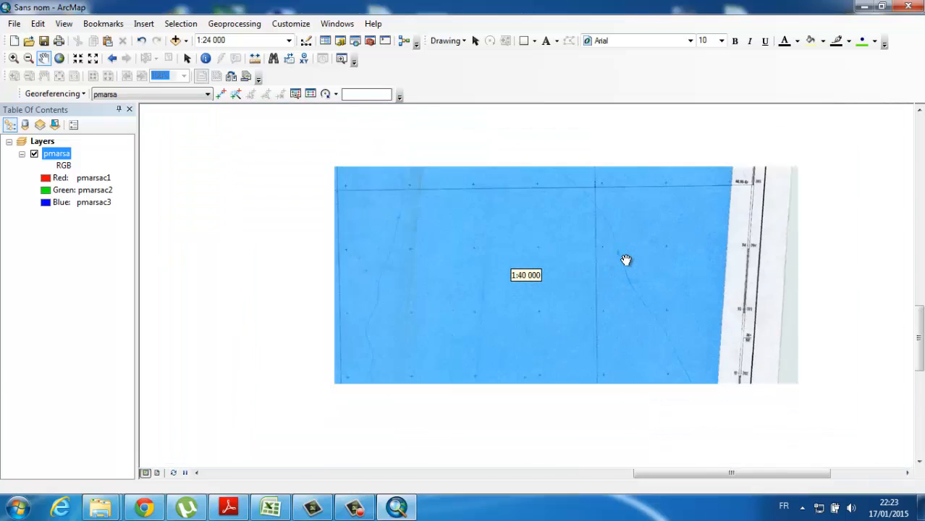
scroll(625, 259, "up", 1)
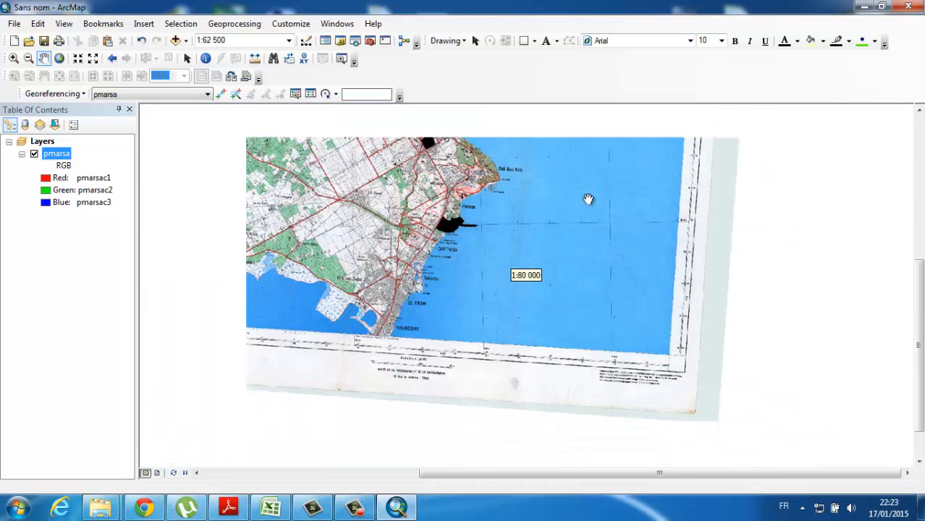
left_click_drag(558, 182, 646, 380)
left_click_drag(564, 229, 590, 272)
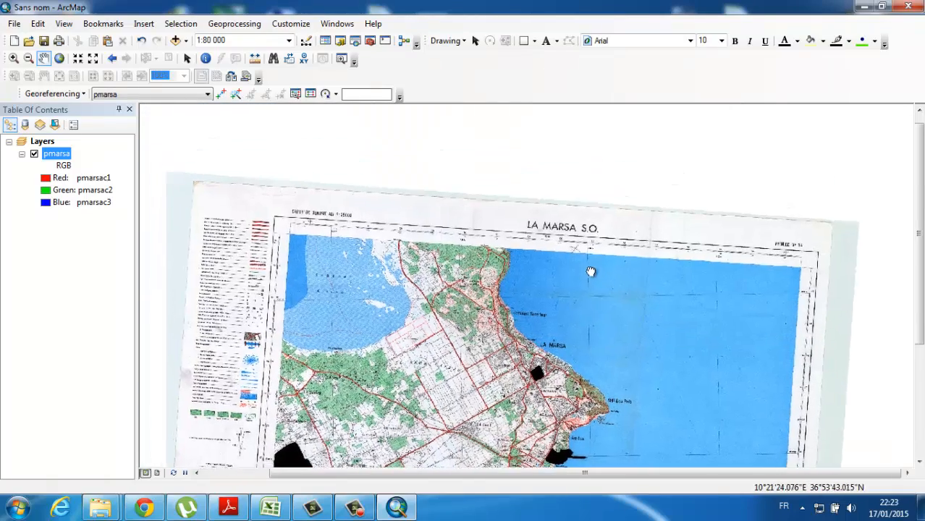
scroll(589, 241, "down", 1)
scroll(591, 241, "down", 4)
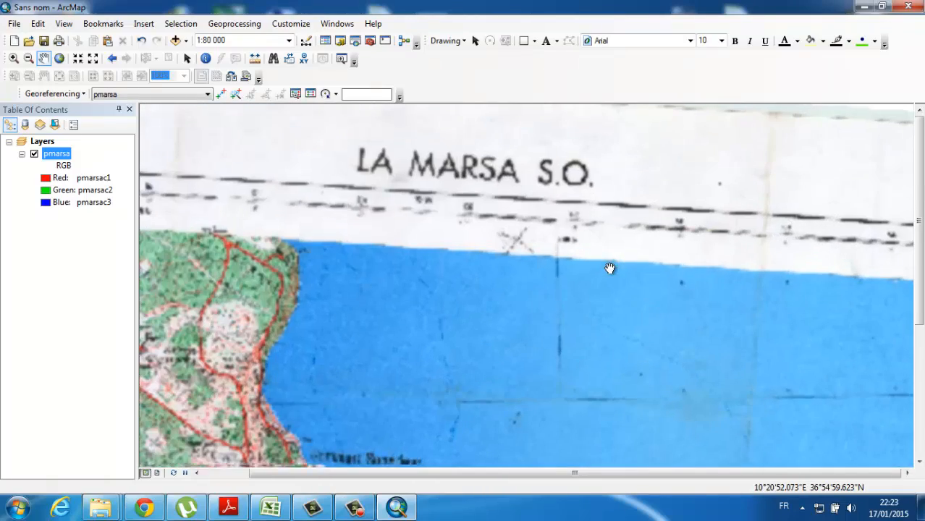
left_click_drag(673, 258, 454, 271)
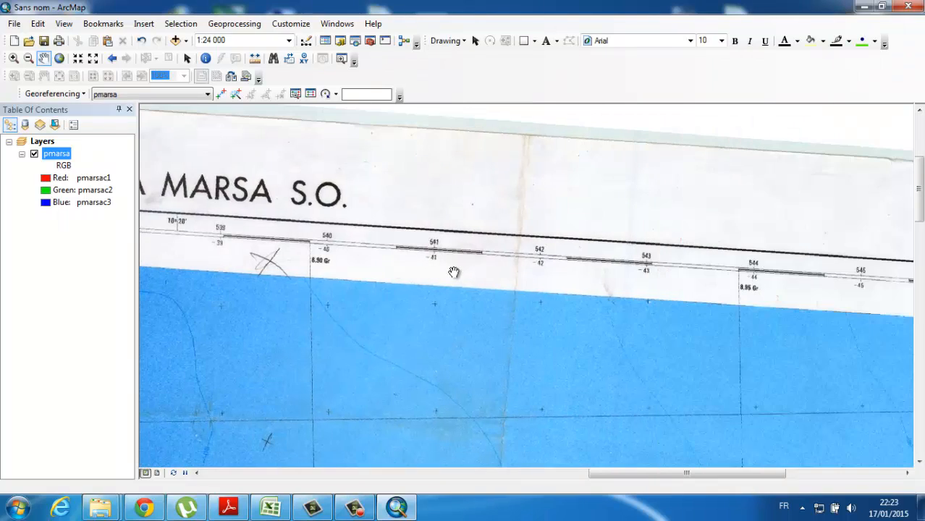
left_click_drag(650, 275, 363, 278)
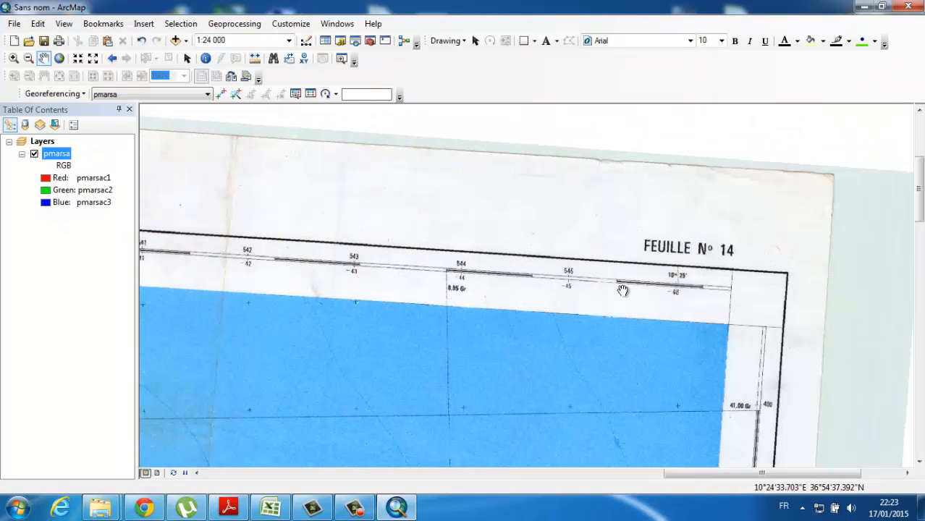
scroll(681, 291, "up", 1)
scroll(682, 291, "down", 7)
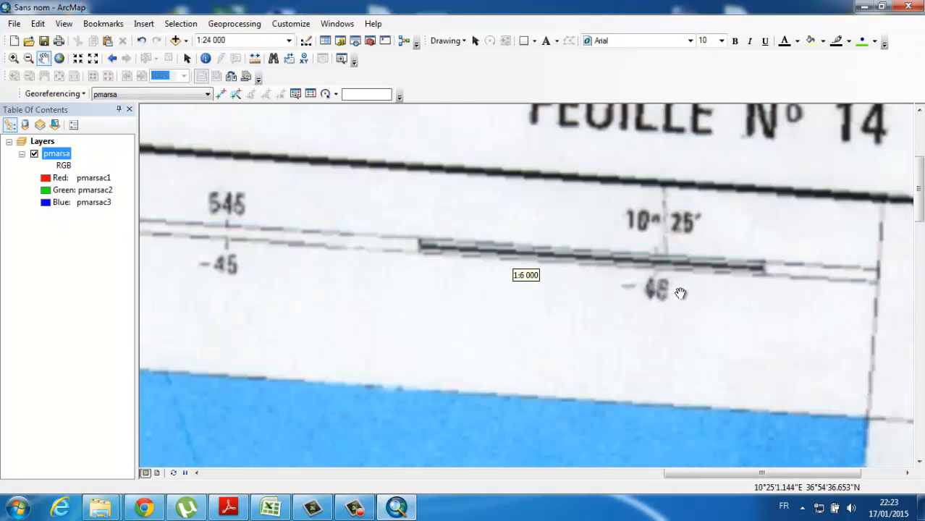
scroll(668, 313, "down", 2)
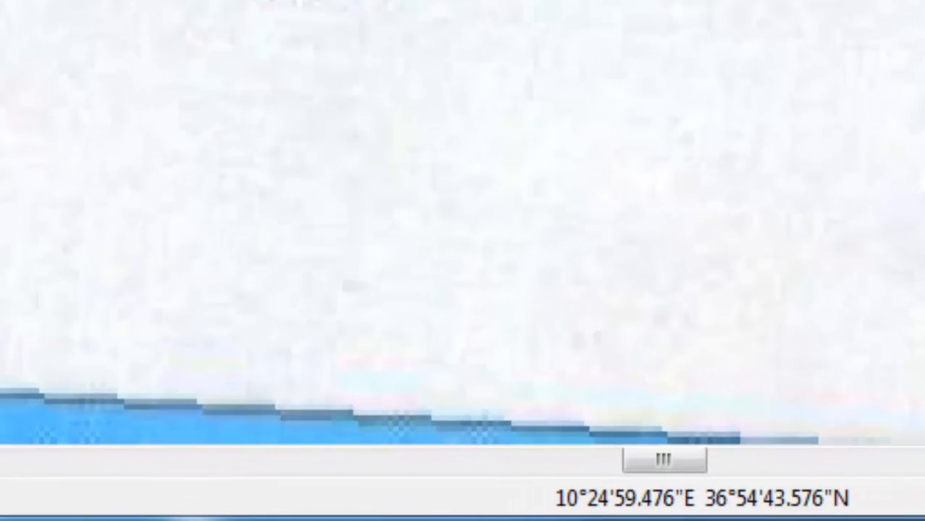
scroll(463, 222, "up", 2)
scroll(463, 222, "down", 4)
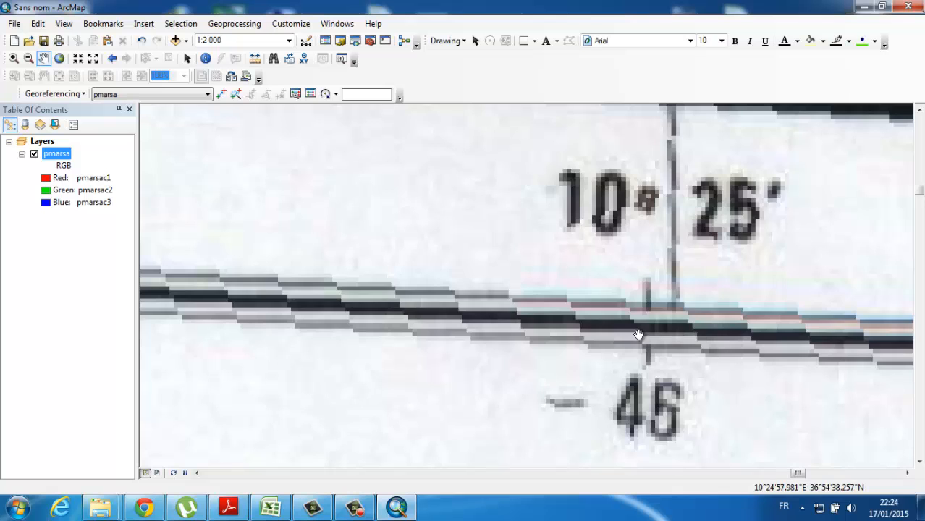
Check the 10°20' longitude tick below the La Marsa S.O. title against the coordinate readout
scroll(638, 334, "down", 5)
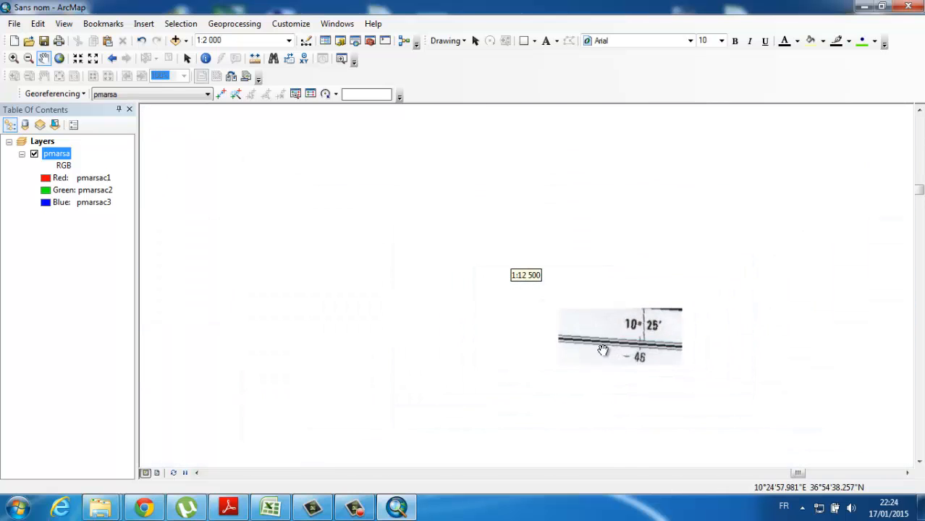
scroll(512, 334, "down", 2)
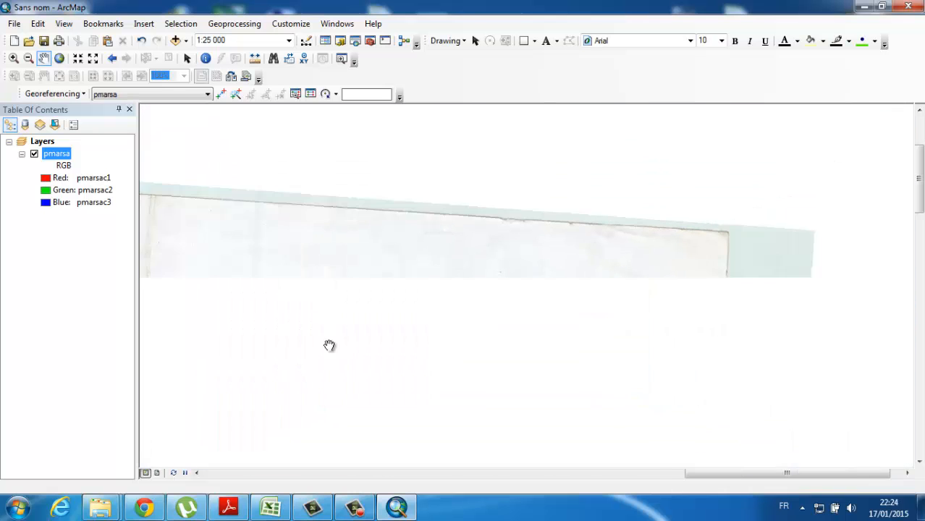
left_click_drag(300, 343, 716, 316)
left_click_drag(392, 297, 659, 333)
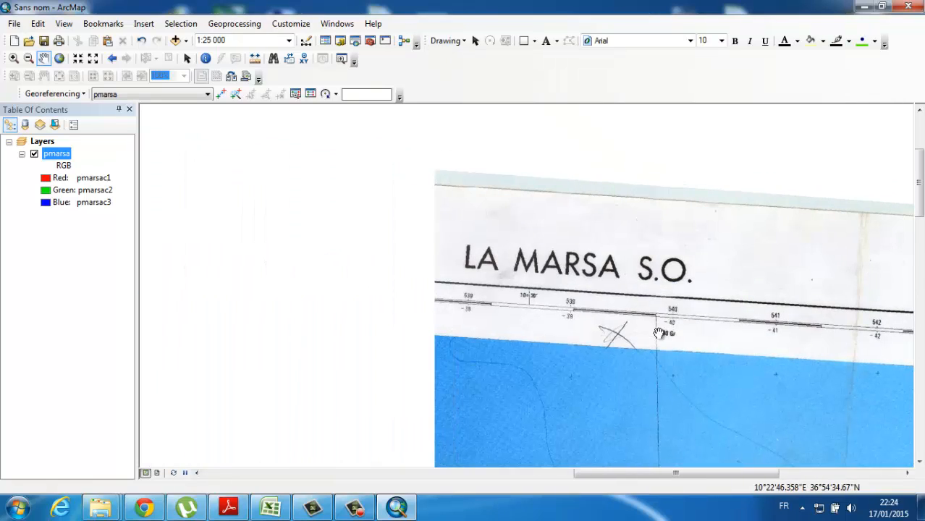
scroll(532, 301, "up", 6)
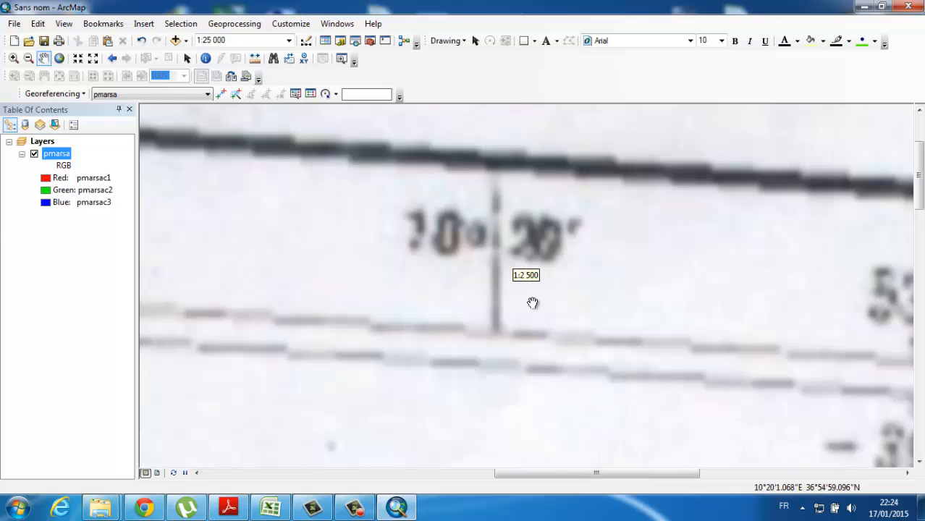
scroll(531, 303, "up", 1)
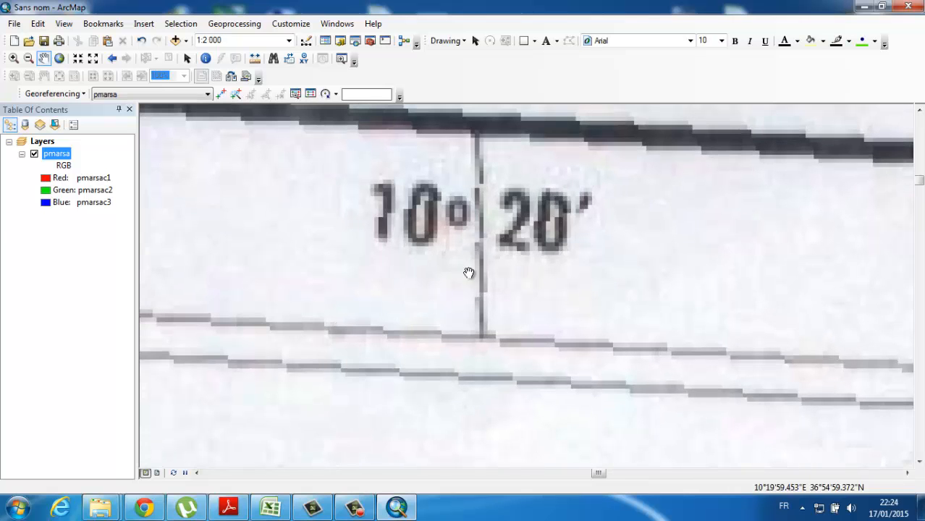